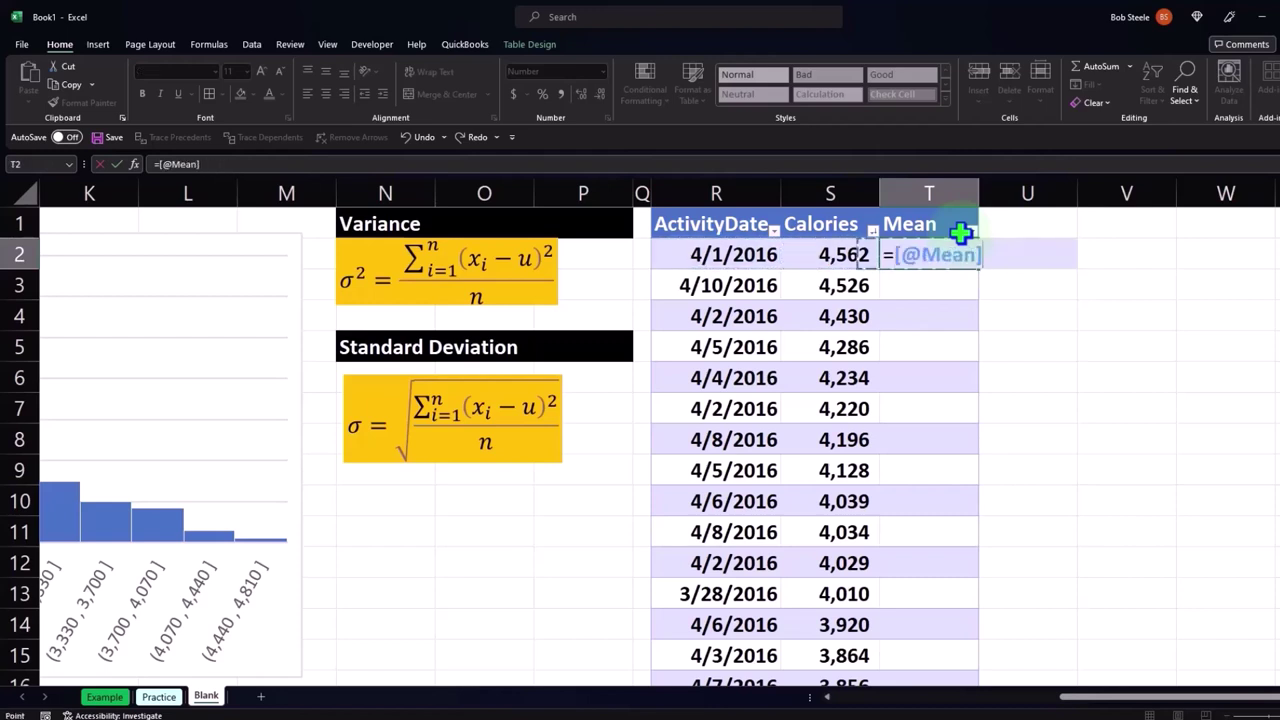
- Replace the unfinished formula in T2 with =AVERAGE([Calories]) to fill the table's Mean column
{"action": "key", "text": "BackSpace"}
{"action": "key", "text": "BackSpace"}
{"action": "key", "text": "BackSpace"}
{"action": "key", "text": "BackSpace"}
{"action": "key", "text": "BackSpace"}
{"action": "key", "text": "BackSpace"}
{"action": "key", "text": "BackSpace"}
{"action": "key", "text": "BackSpace"}
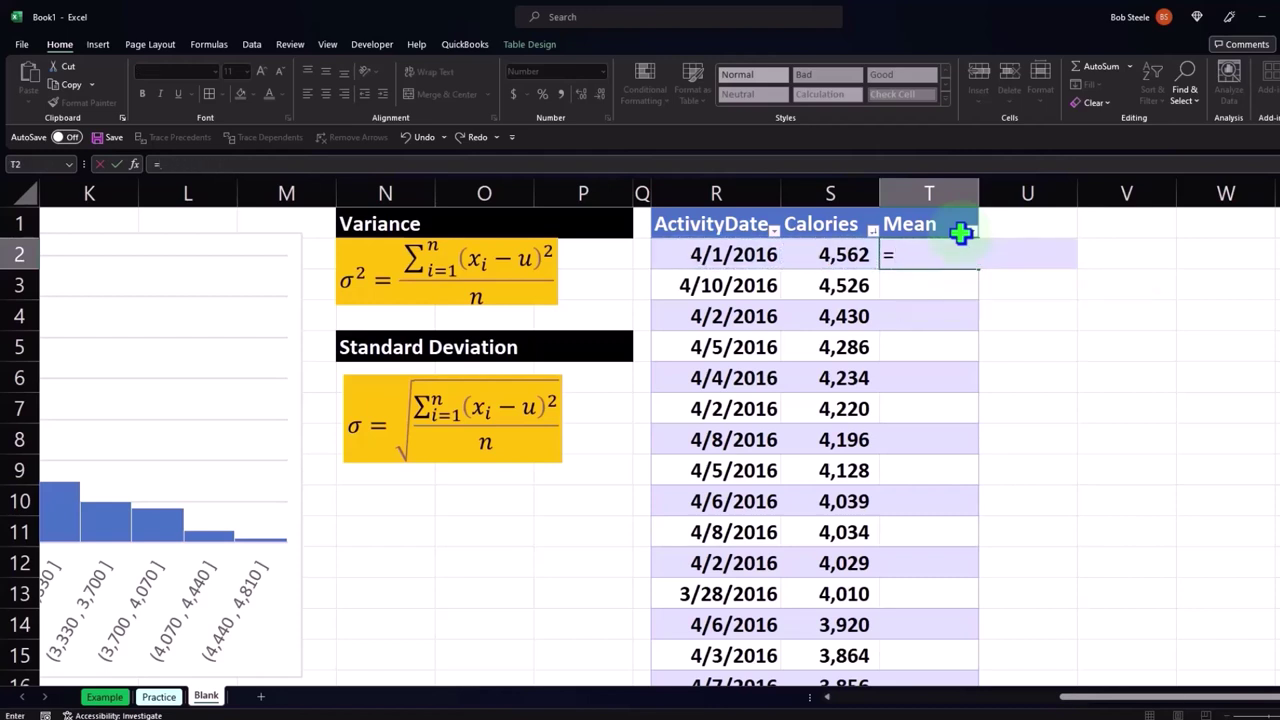
{"action": "type", "text": "=aver"}
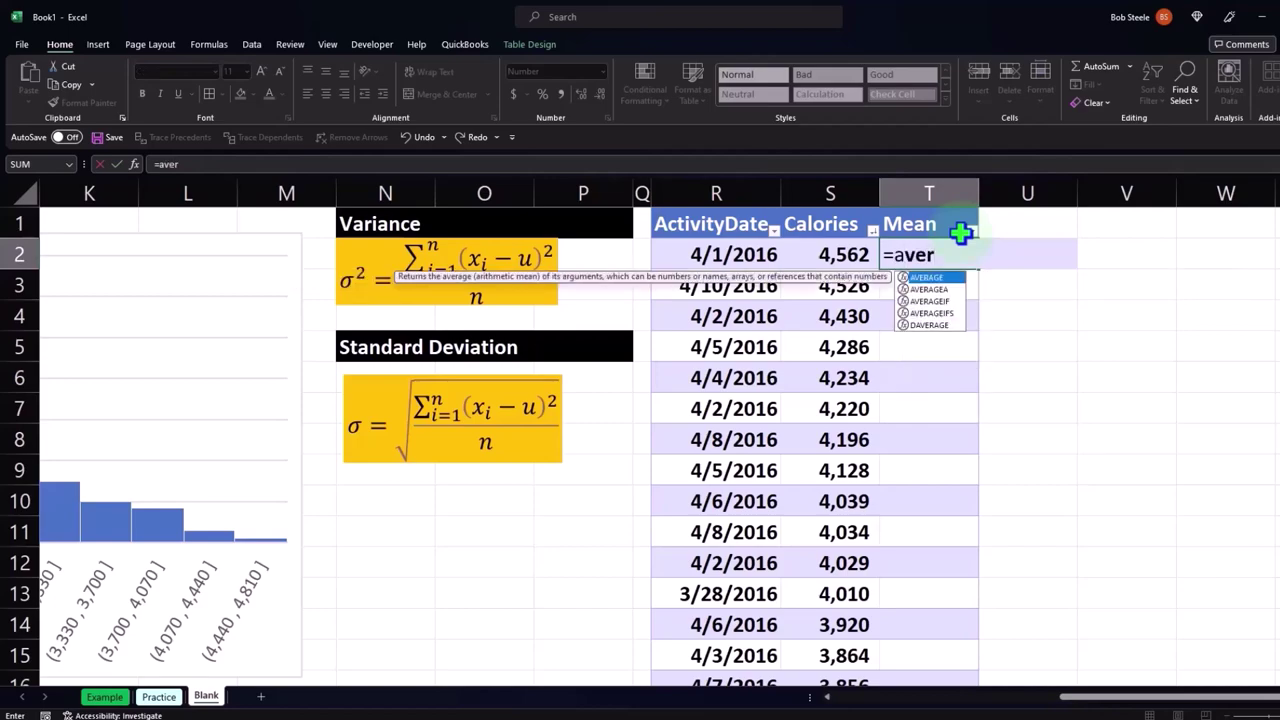
{"action": "double_click", "coordinate": [928, 278]}
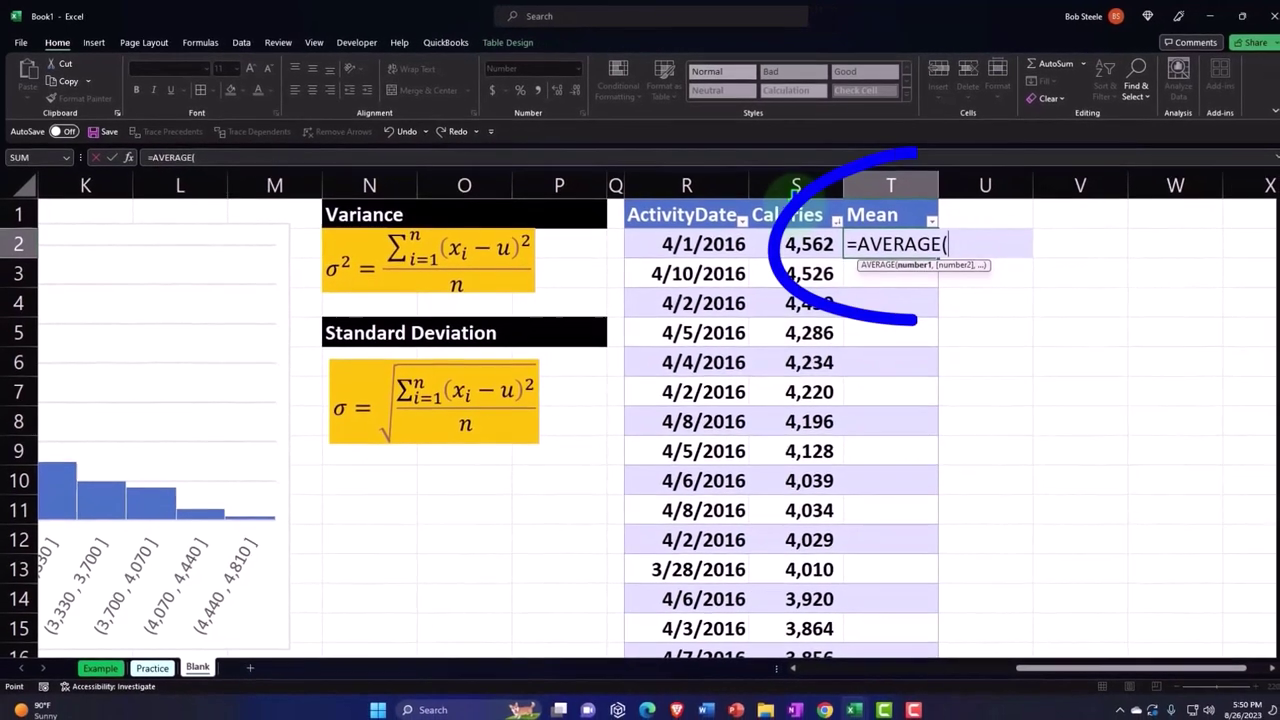
{"action": "left_click", "coordinate": [823, 211]}
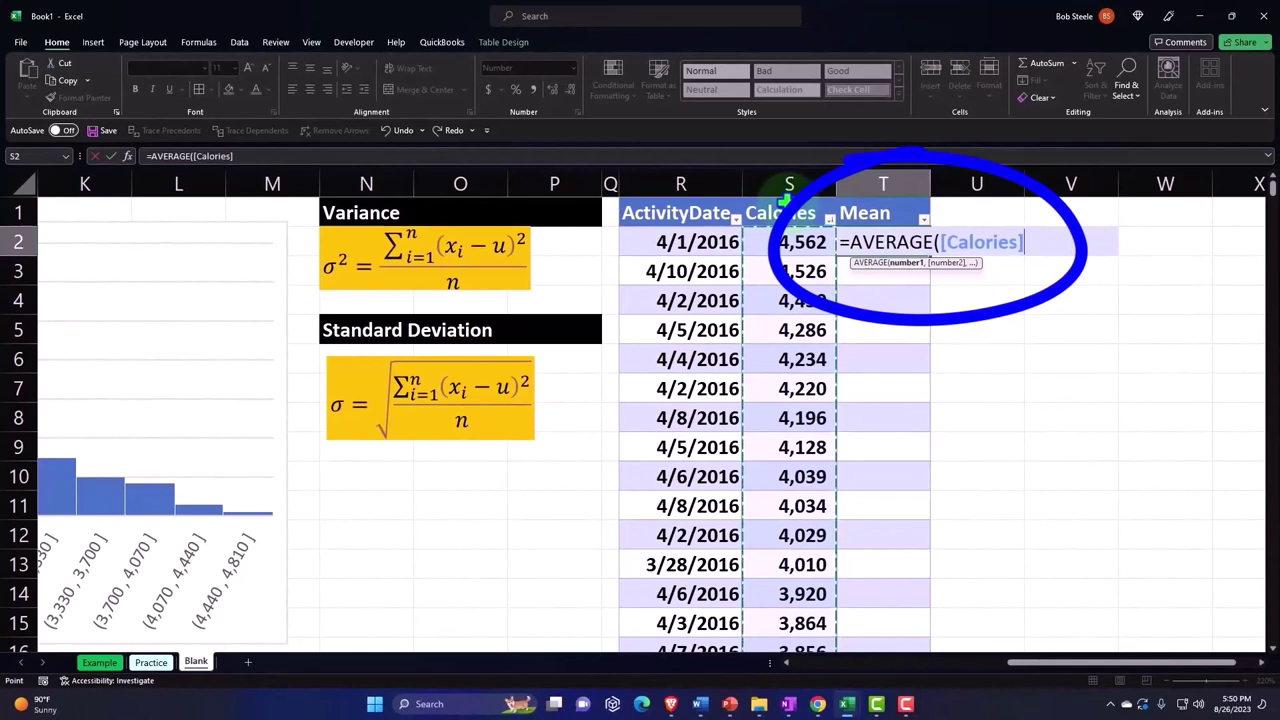
{"action": "key", "text": "Return"}
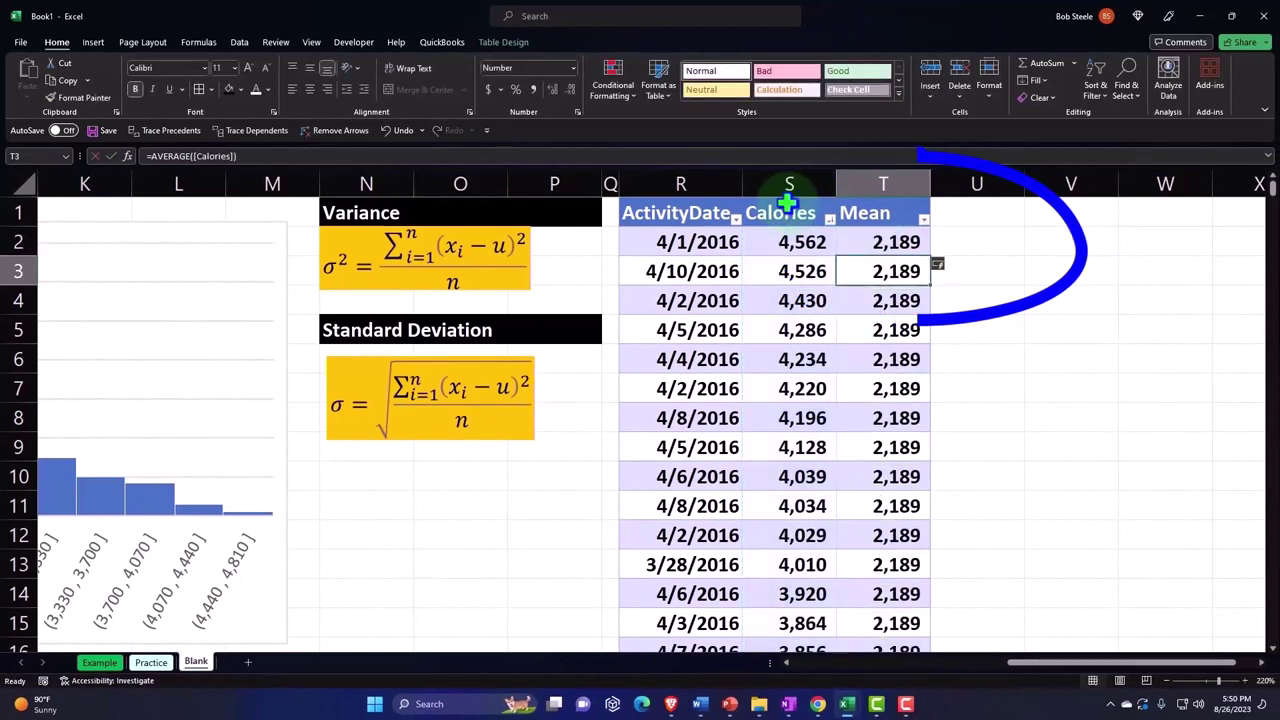
- Add a new table column headed Difference in U1, beside the Mean column
{"action": "key", "text": "Right"}
{"action": "key", "text": "Up"}
{"action": "key", "text": "Up"}
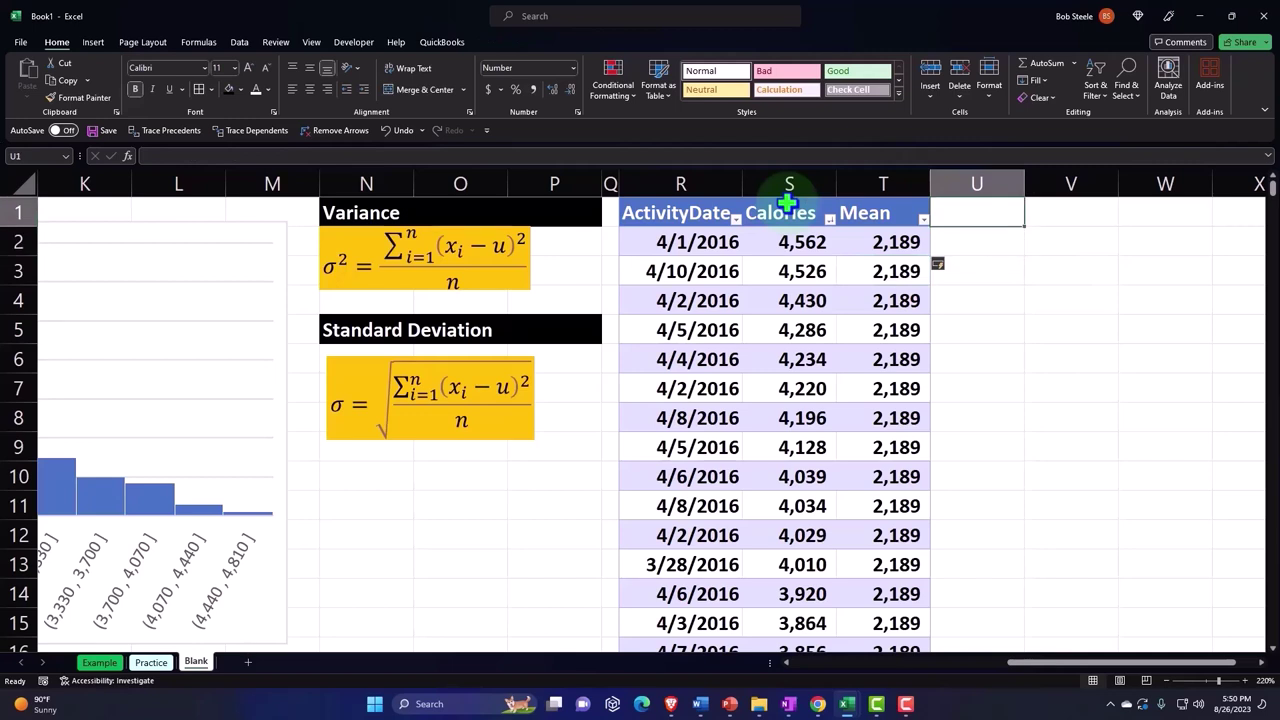
{"action": "type", "text": "Differe"}
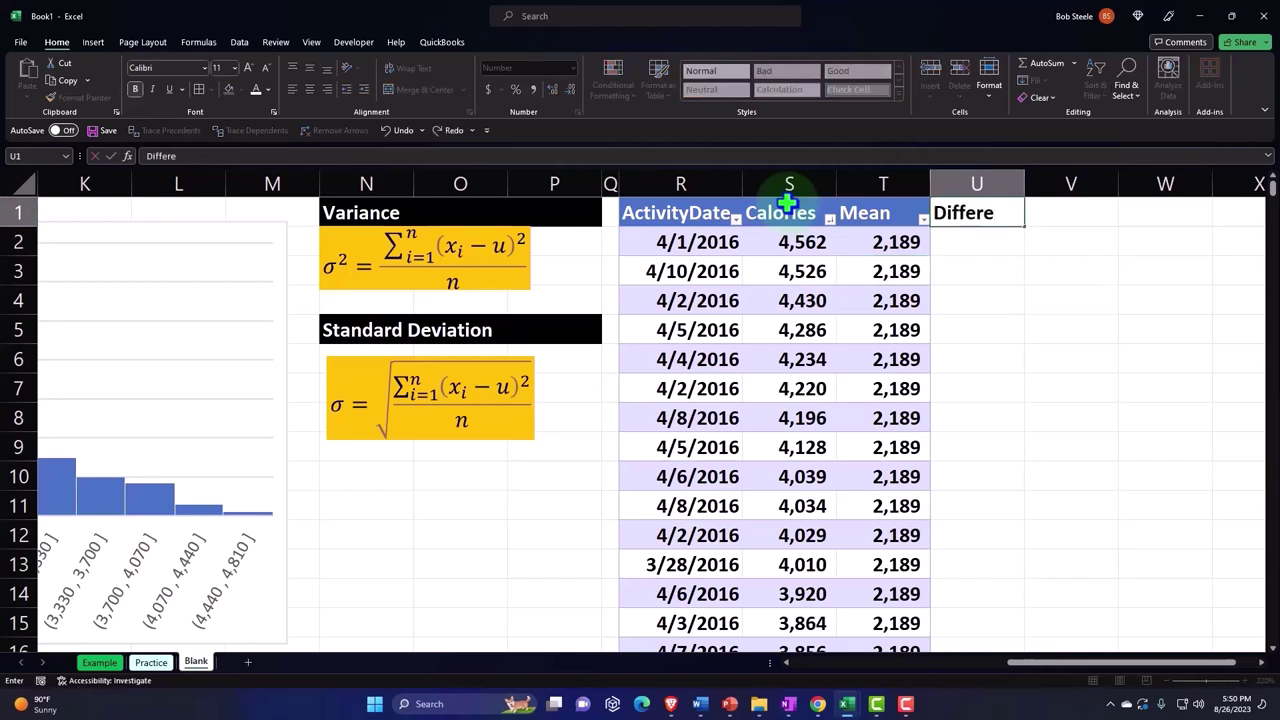
{"action": "key", "text": "BackSpace"}
{"action": "key", "text": "BackSpace"}
{"action": "key", "text": "BackSpace"}
{"action": "type", "text": "erence"}
{"action": "key", "text": "Return"}
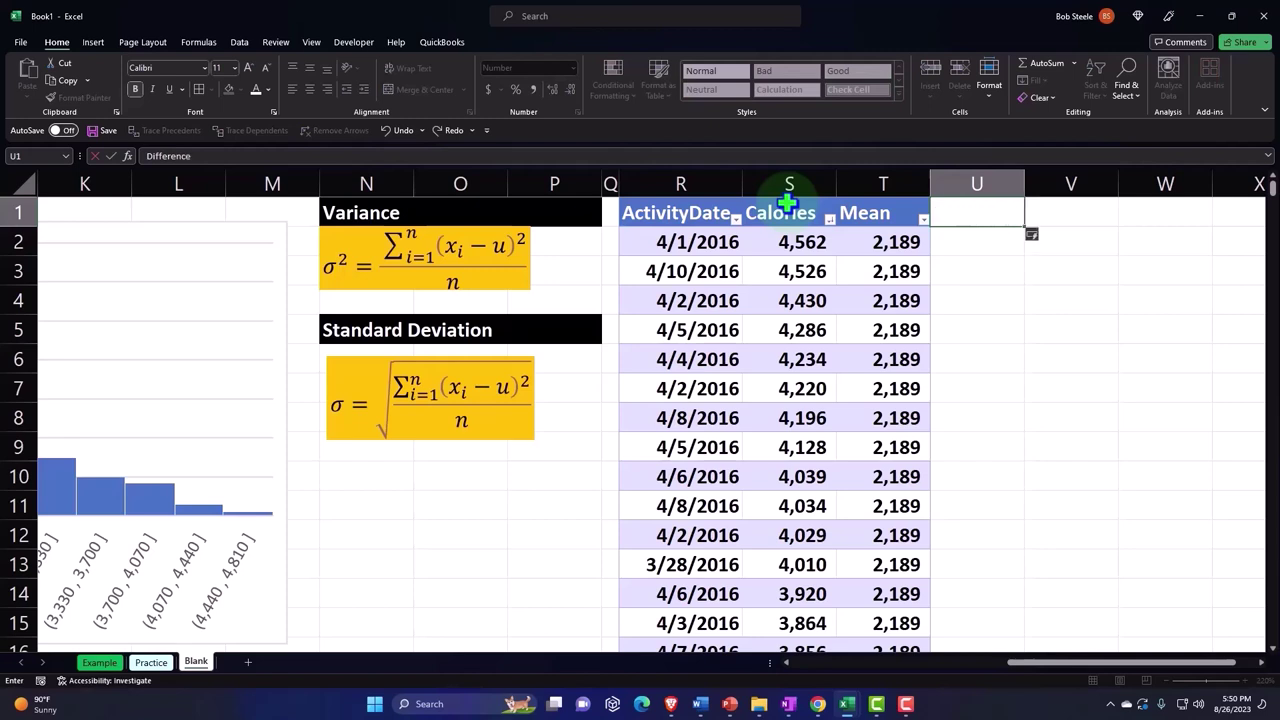
{"action": "type", "text": "="}
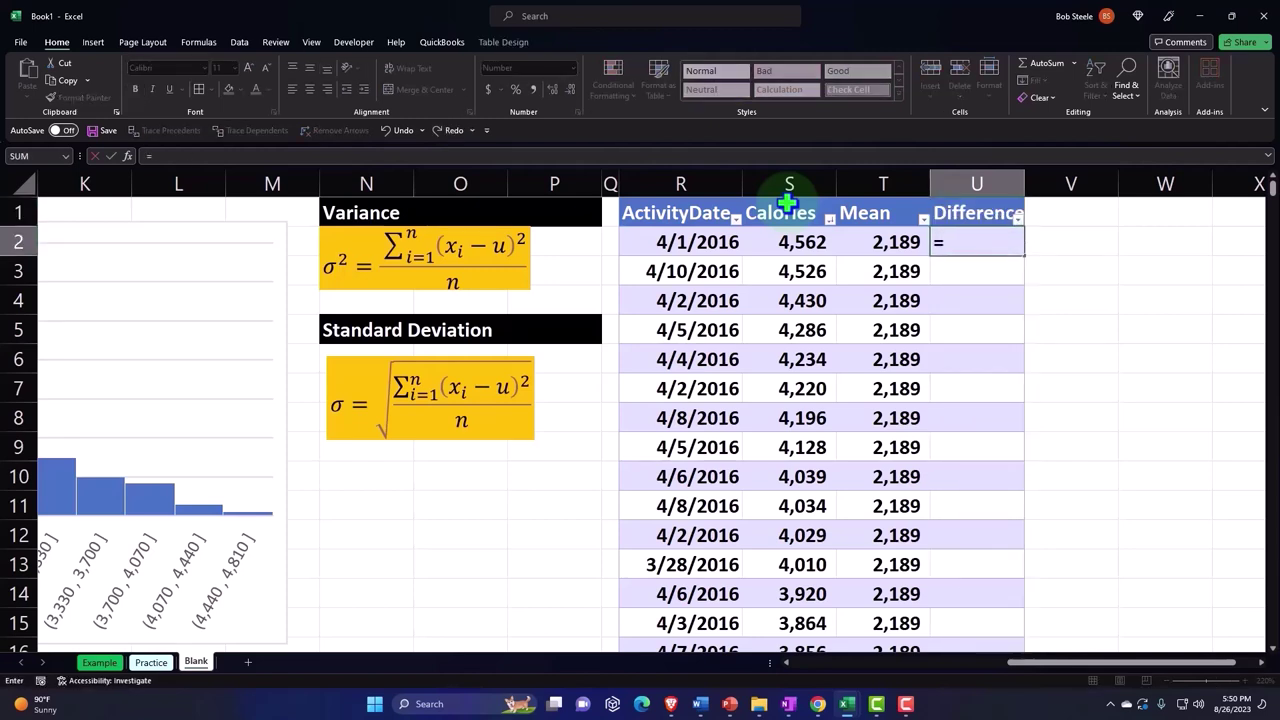
{"action": "key", "text": "Left"}
{"action": "key", "text": "Left"}
{"action": "type", "text": "-"}
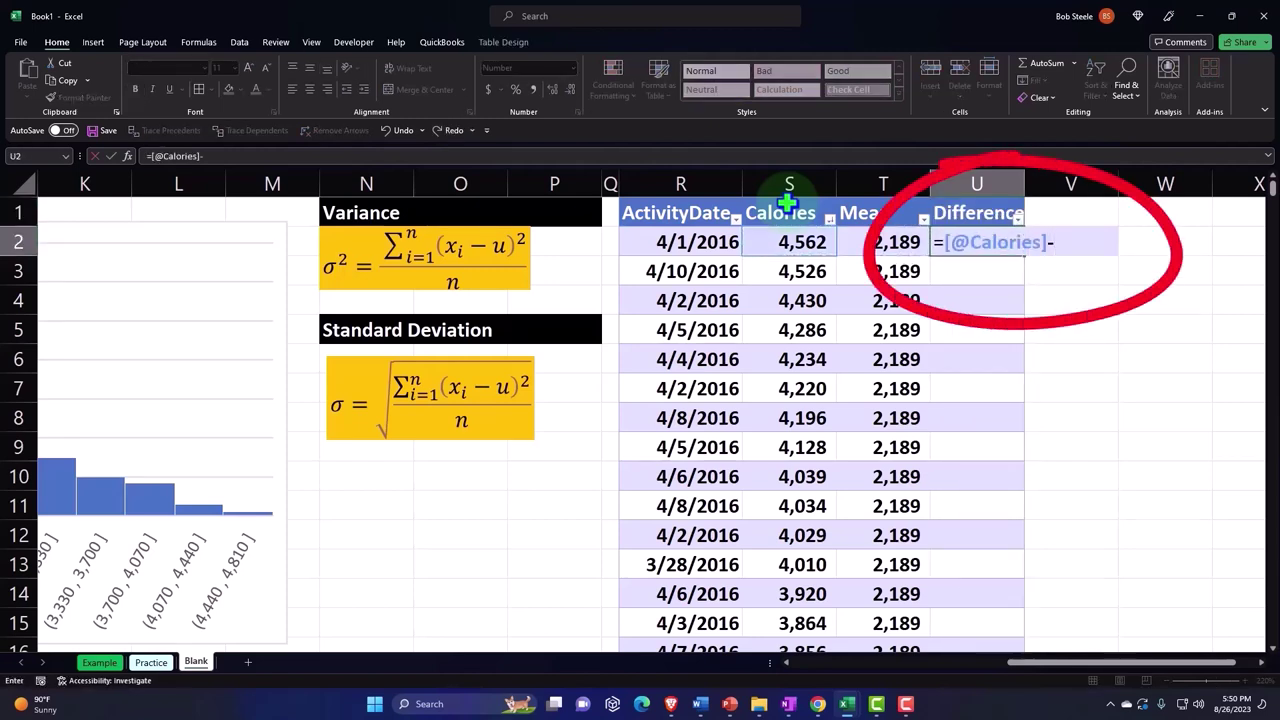
{"action": "key", "text": "Left"}
{"action": "key", "text": "Return"}
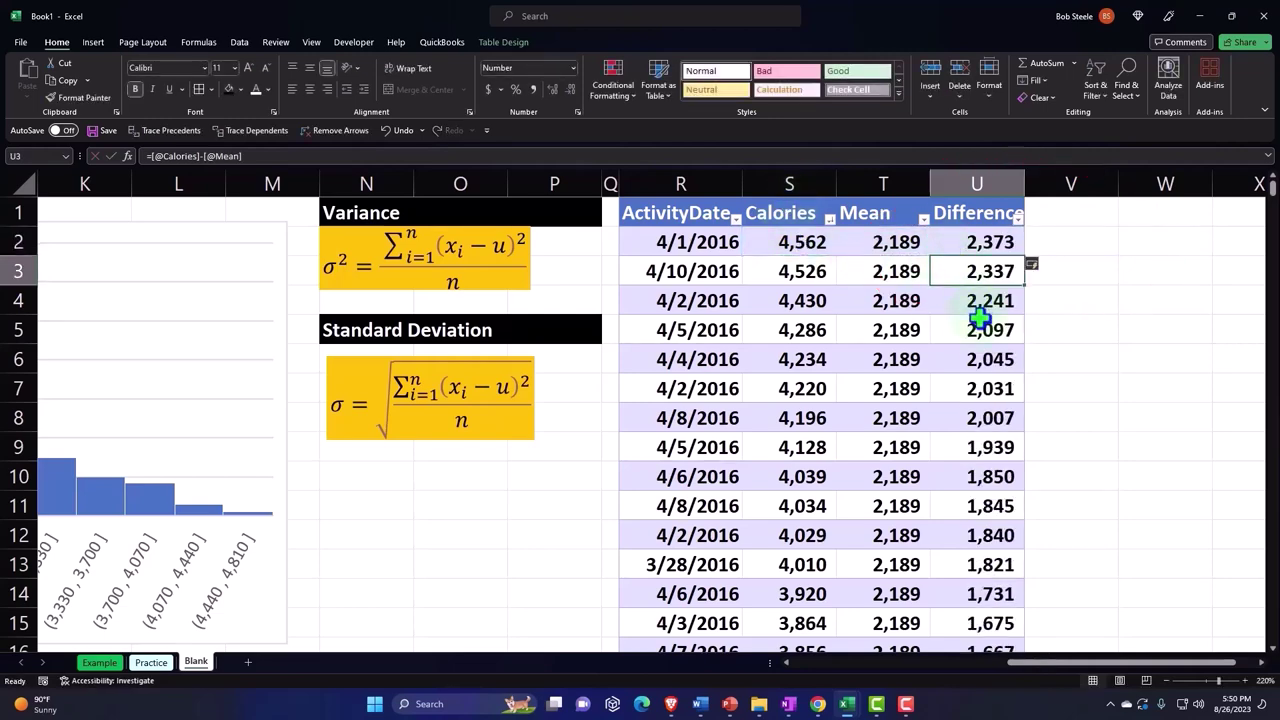
- Examine the Difference values down the table and return to its first rows
{"action": "scroll", "coordinate": [981, 325], "scroll_direction": "down", "scroll_amount": 3}
{"action": "scroll", "coordinate": [981, 325], "scroll_direction": "down", "scroll_amount": 20}
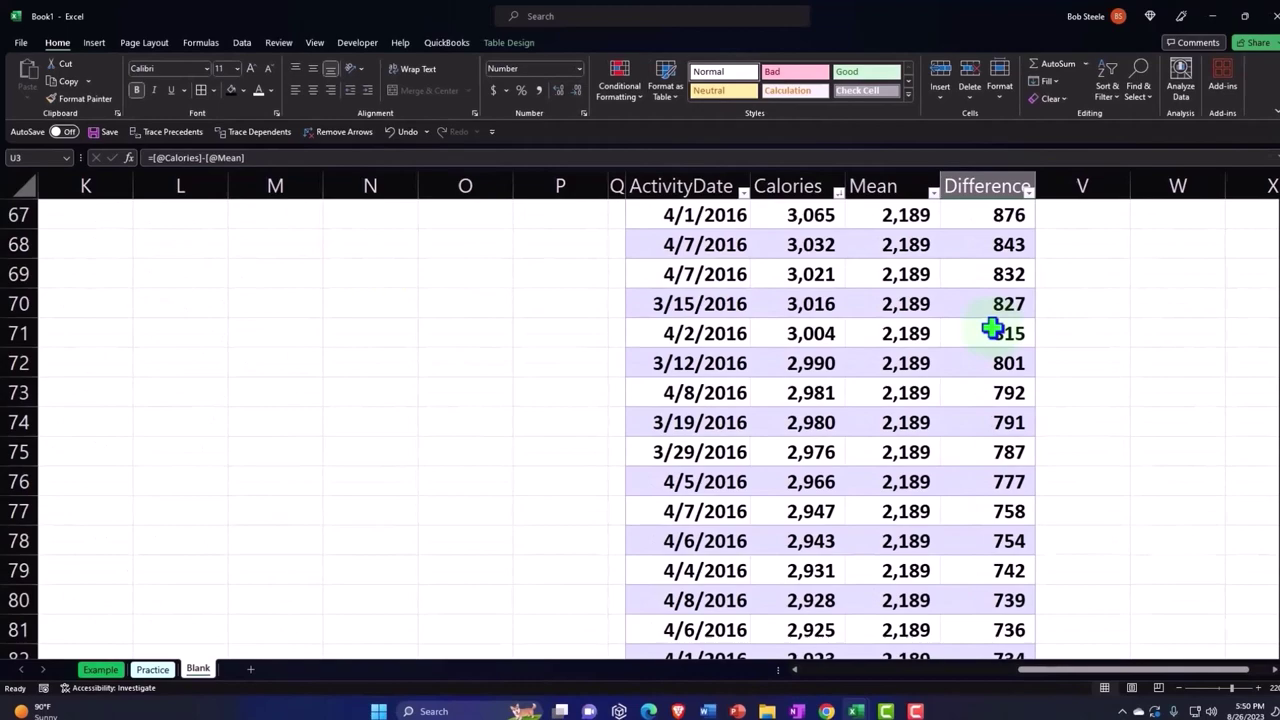
{"action": "scroll", "coordinate": [1019, 338], "scroll_direction": "down", "scroll_amount": 20}
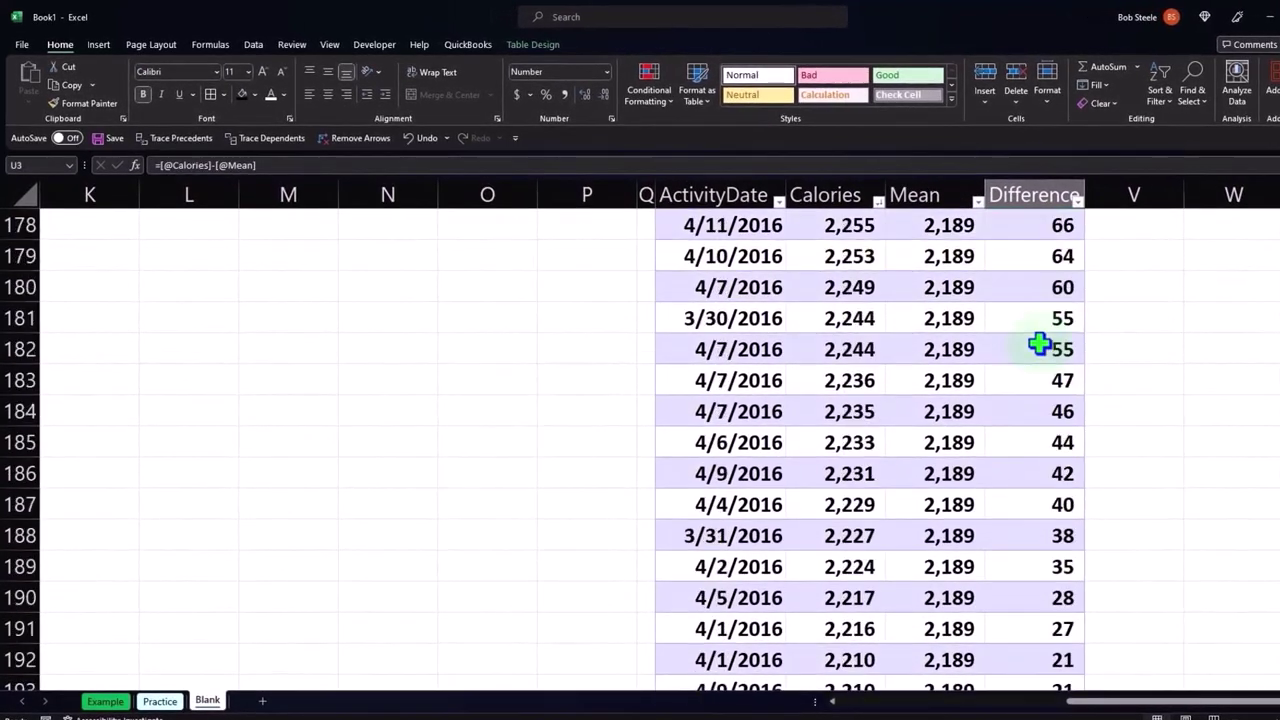
{"action": "scroll", "coordinate": [1040, 345], "scroll_direction": "down", "scroll_amount": 20}
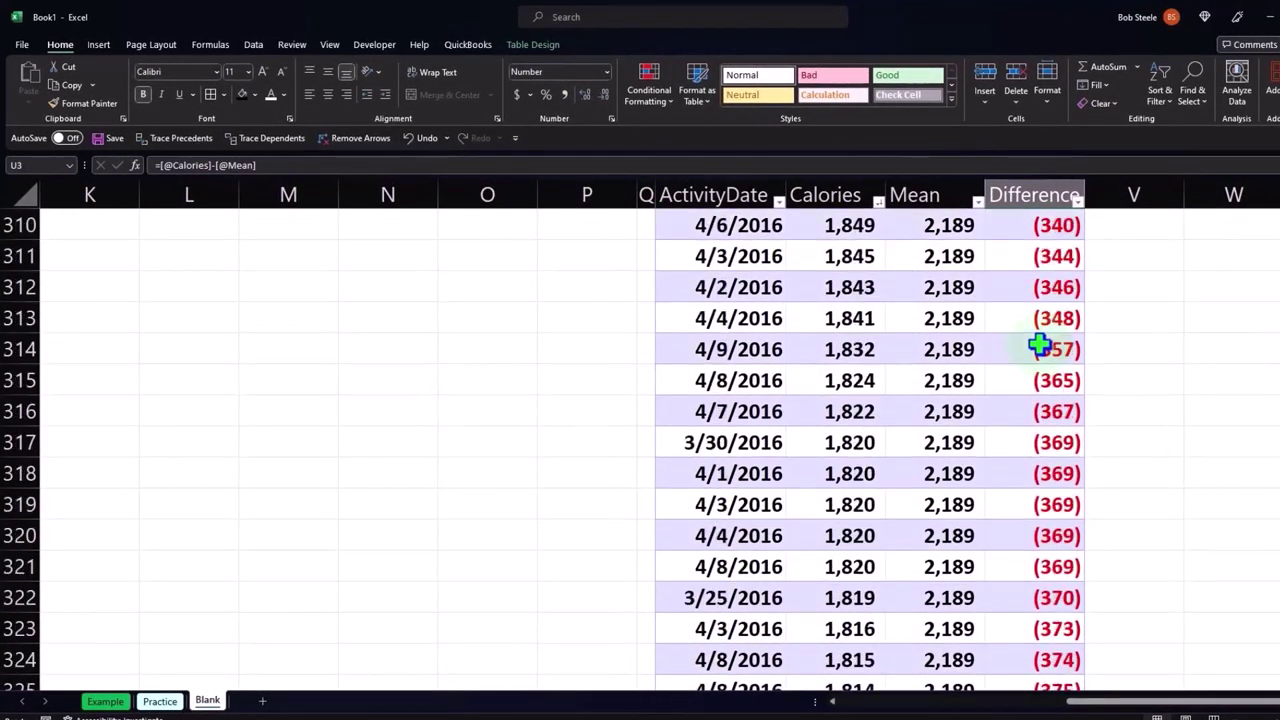
{"action": "scroll", "coordinate": [1040, 345], "scroll_direction": "down", "scroll_amount": 20}
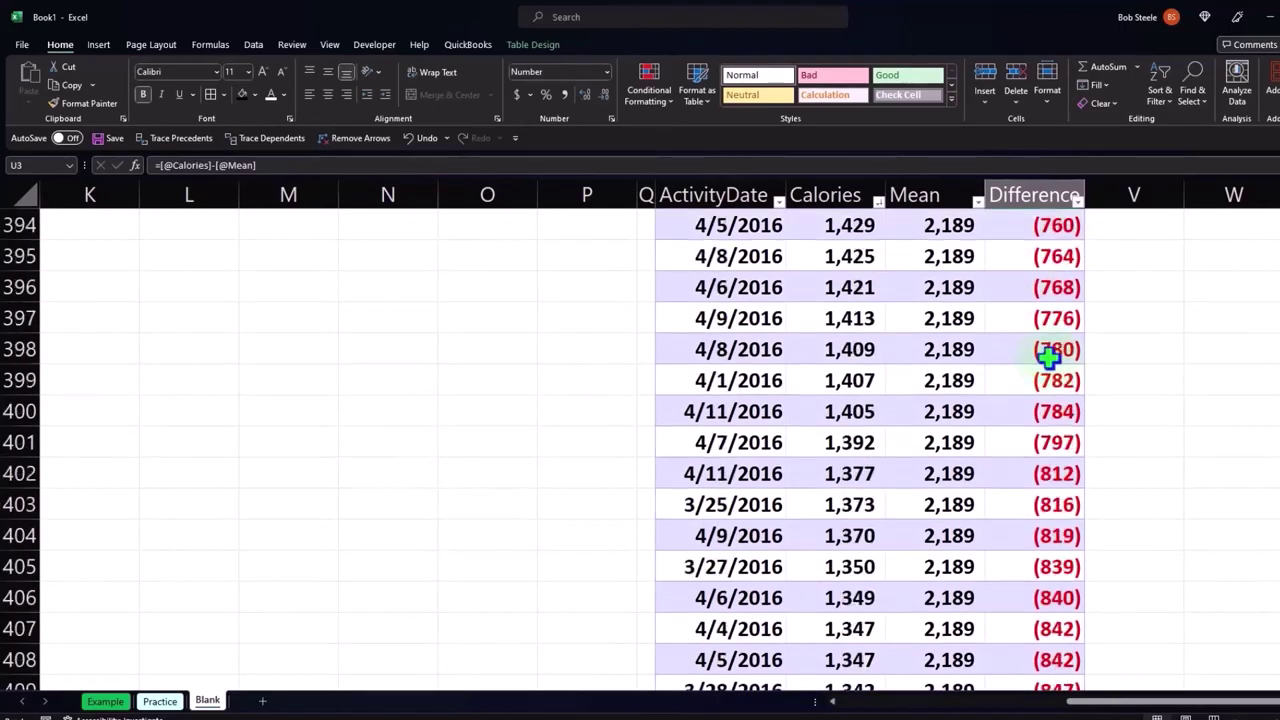
{"action": "scroll", "coordinate": [1062, 378], "scroll_direction": "down", "scroll_amount": 4}
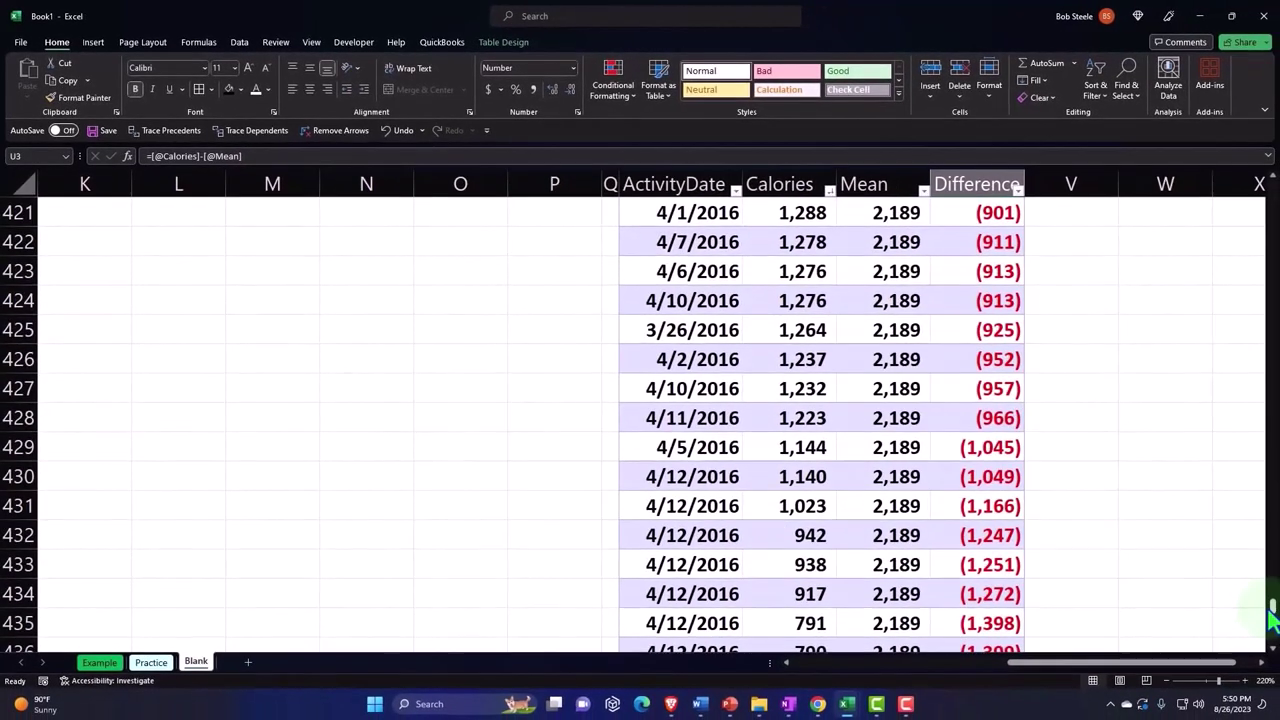
{"action": "left_click_drag", "start_coordinate": [1270, 612], "coordinate": [1237, 180]}
- Add a new table column headed Squared in V1, beside the Difference column
{"action": "left_click", "coordinate": [1110, 237]}
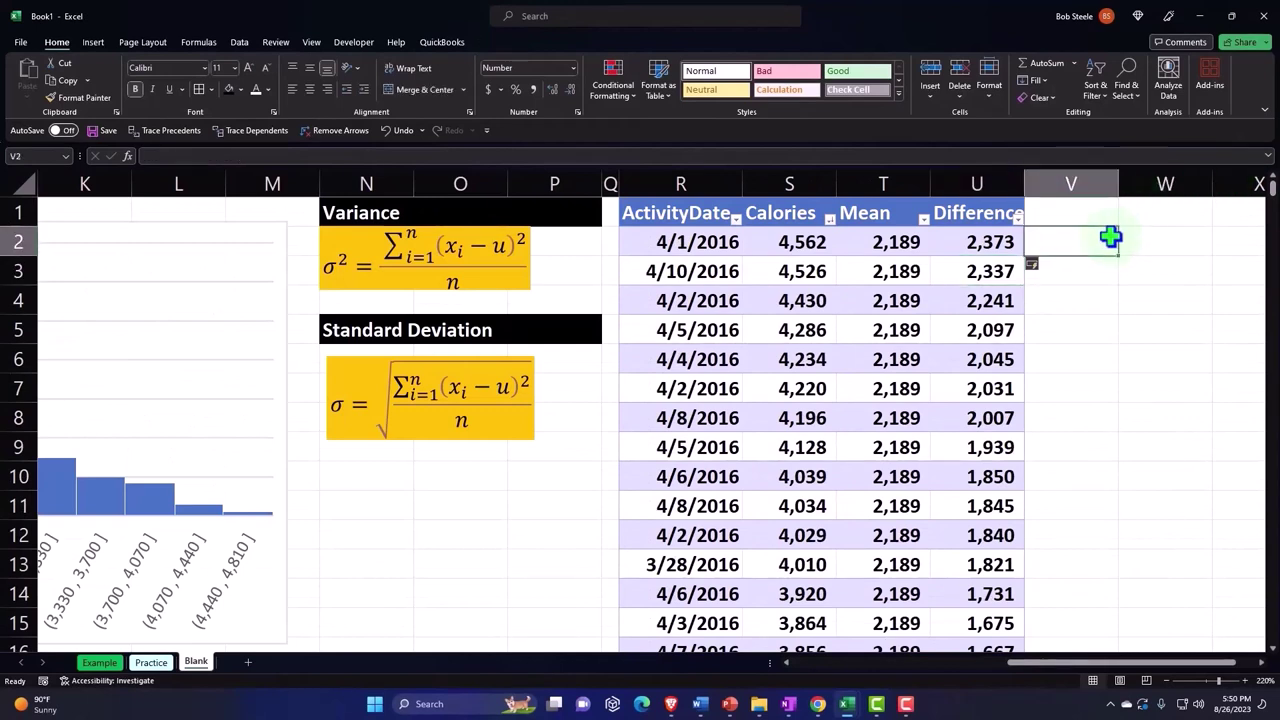
{"action": "key", "text": "Down"}
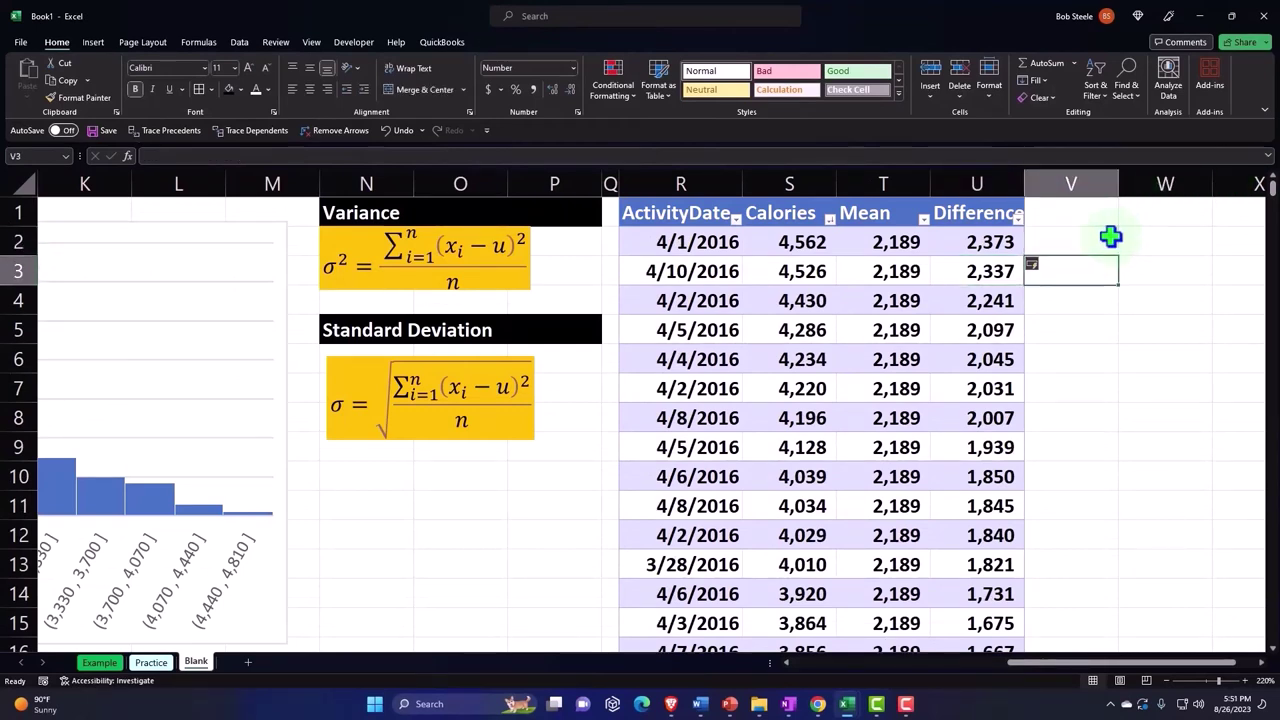
{"action": "key", "text": "Up"}
{"action": "key", "text": "Up"}
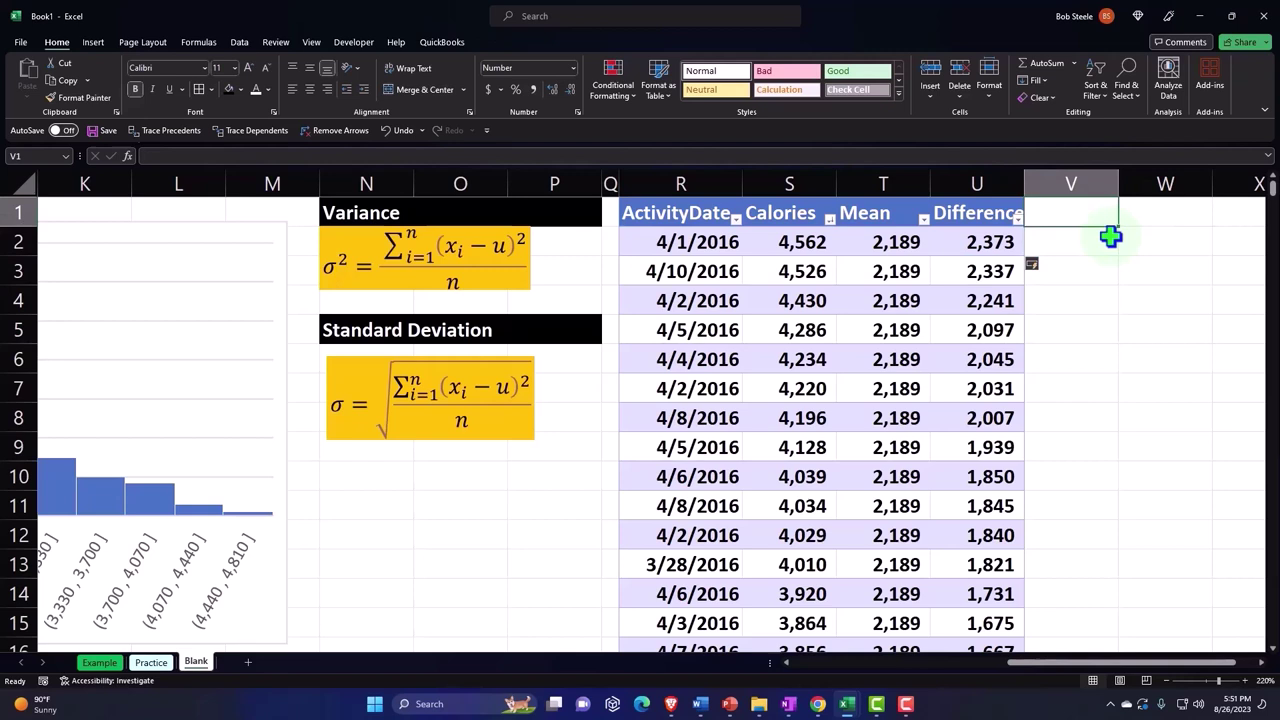
{"action": "type", "text": "Sq"}
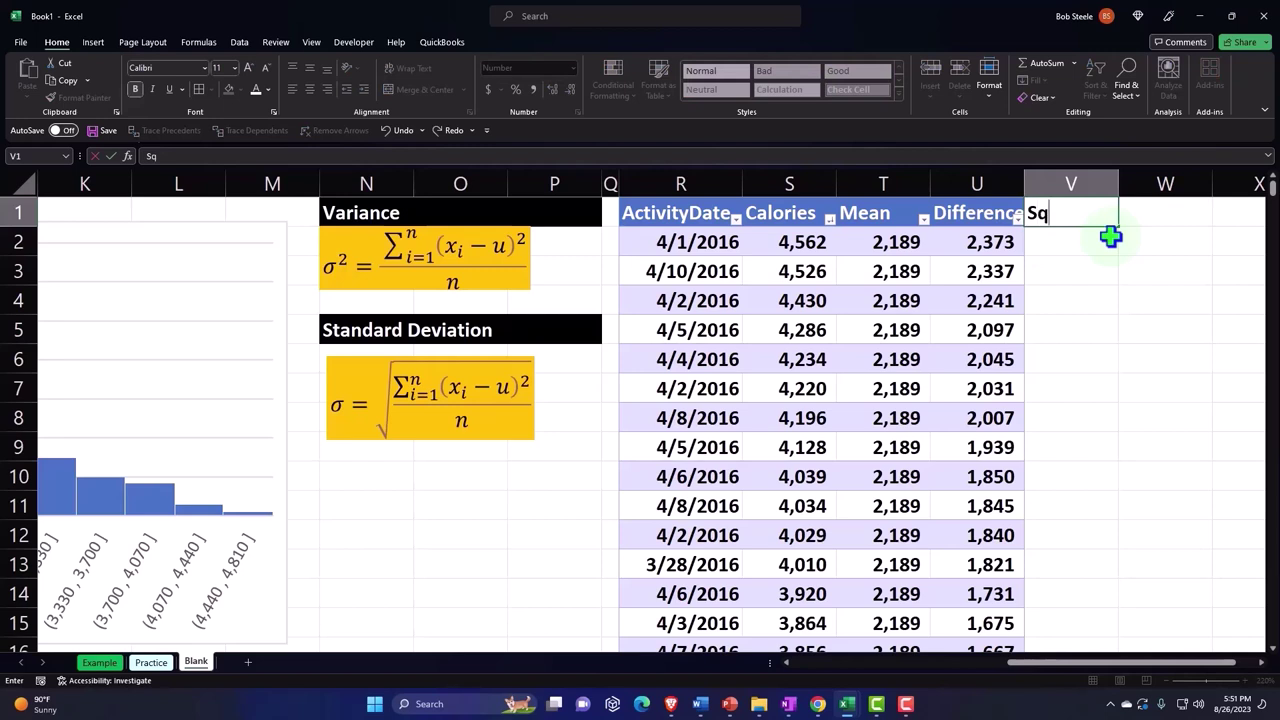
{"action": "type", "text": "uared"}
{"action": "key", "text": "Return"}
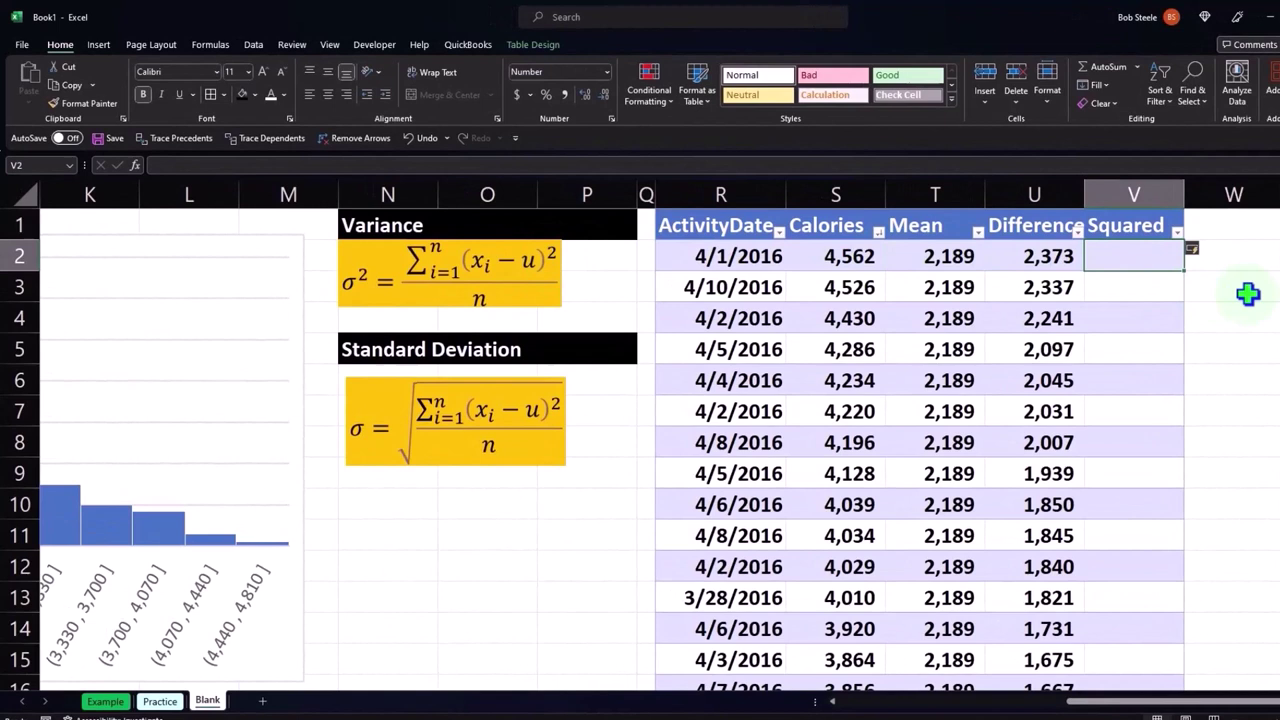
{"action": "type", "text": "="}
{"action": "key", "text": "Left"}
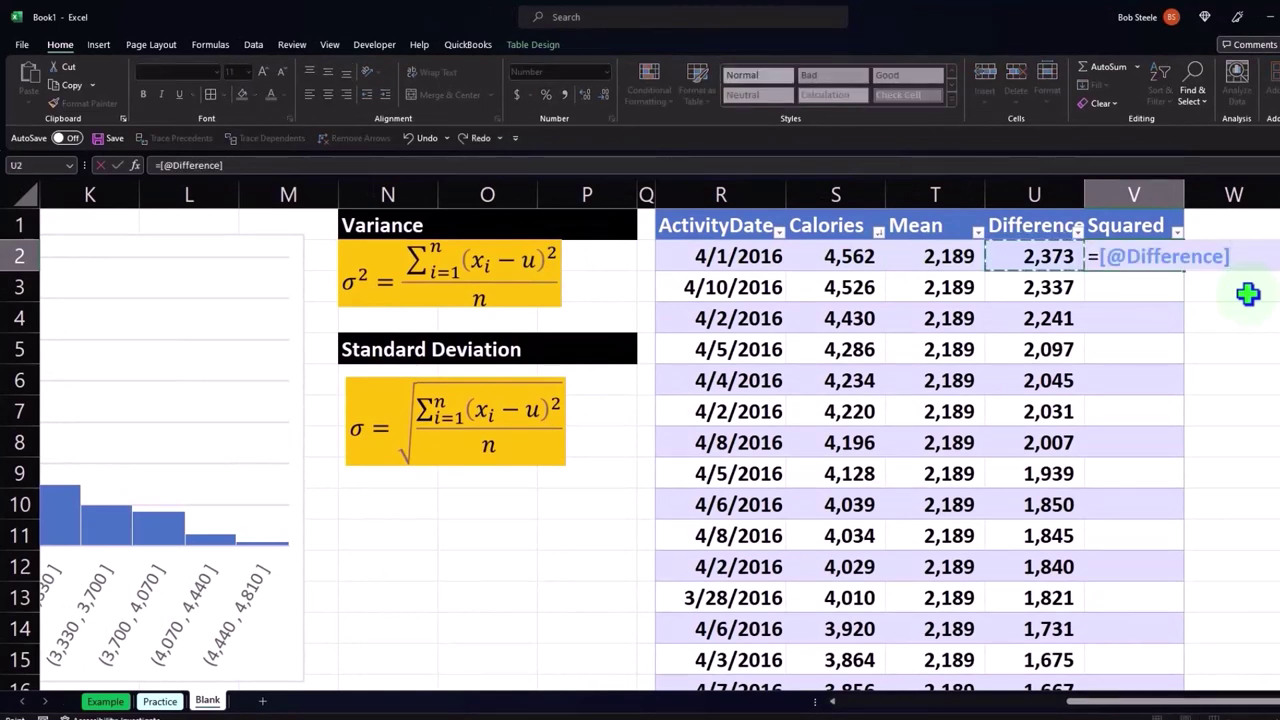
{"action": "type", "text": "^2"}
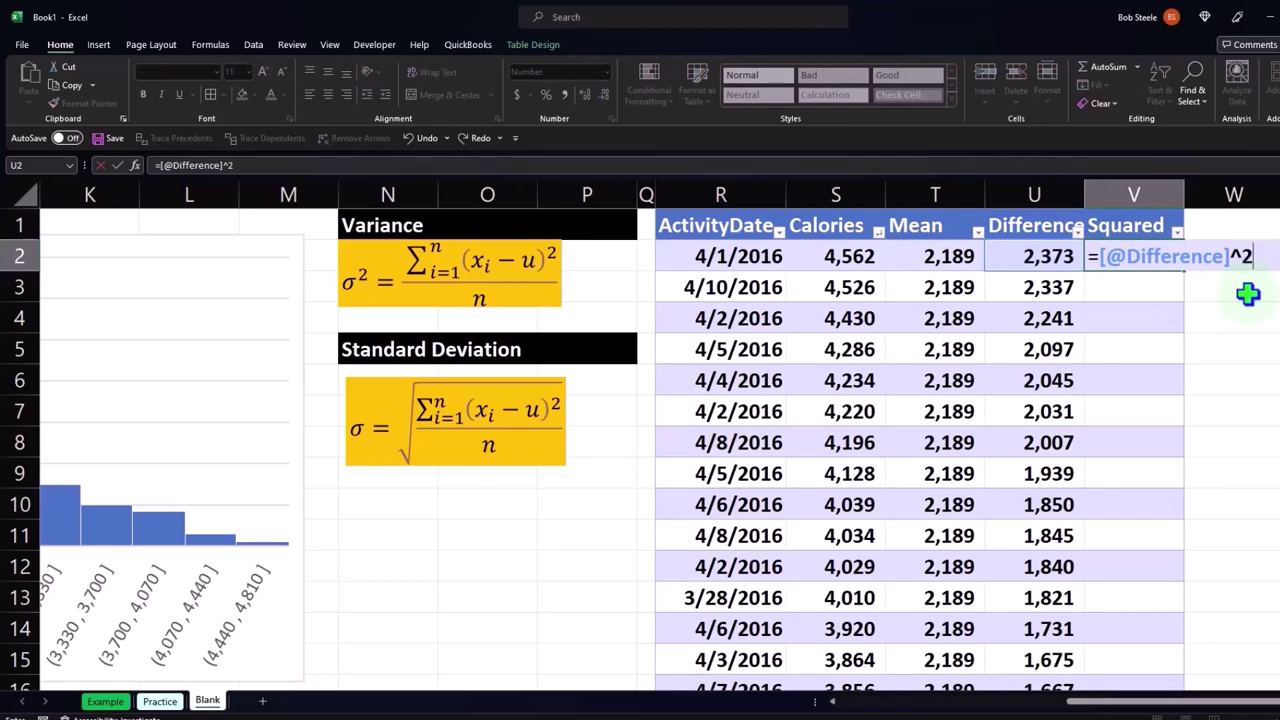
{"action": "key", "text": "Return"}
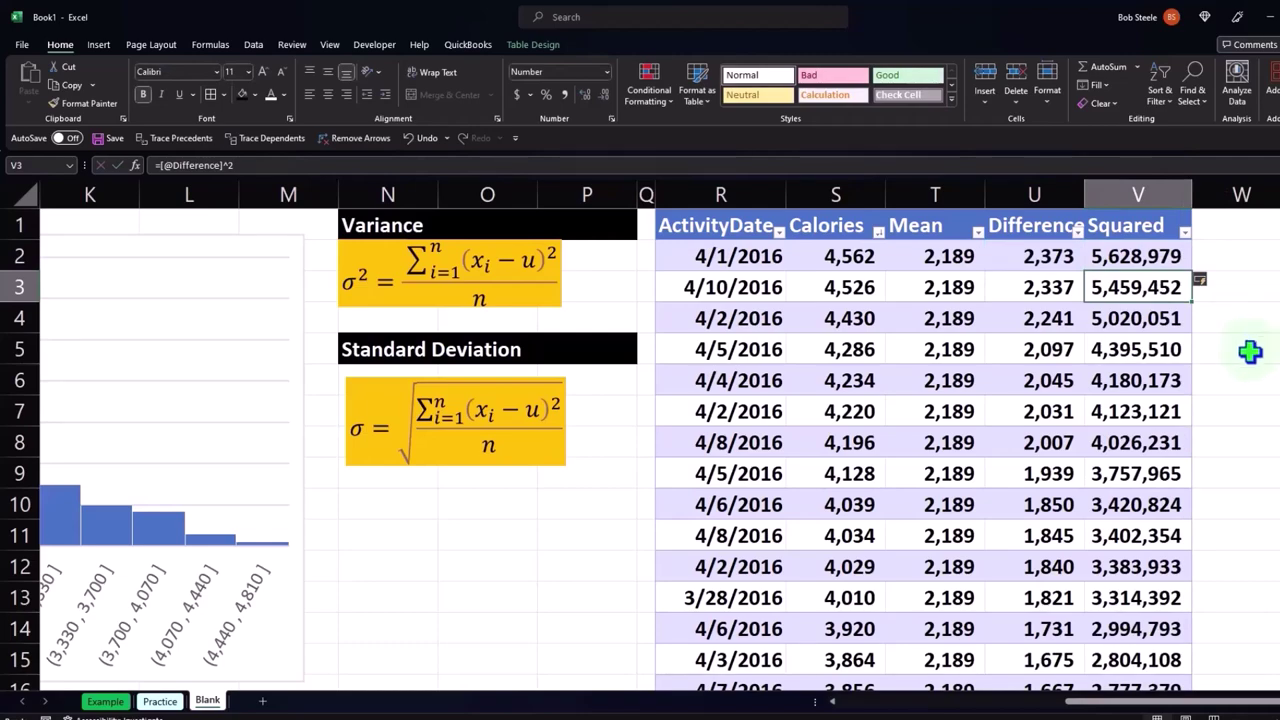
- Add a total row at the end of the calories table
{"action": "scroll", "coordinate": [1250, 345], "scroll_direction": "down", "scroll_amount": 6}
{"action": "scroll", "coordinate": [1250, 350], "scroll_direction": "down", "scroll_amount": 20}
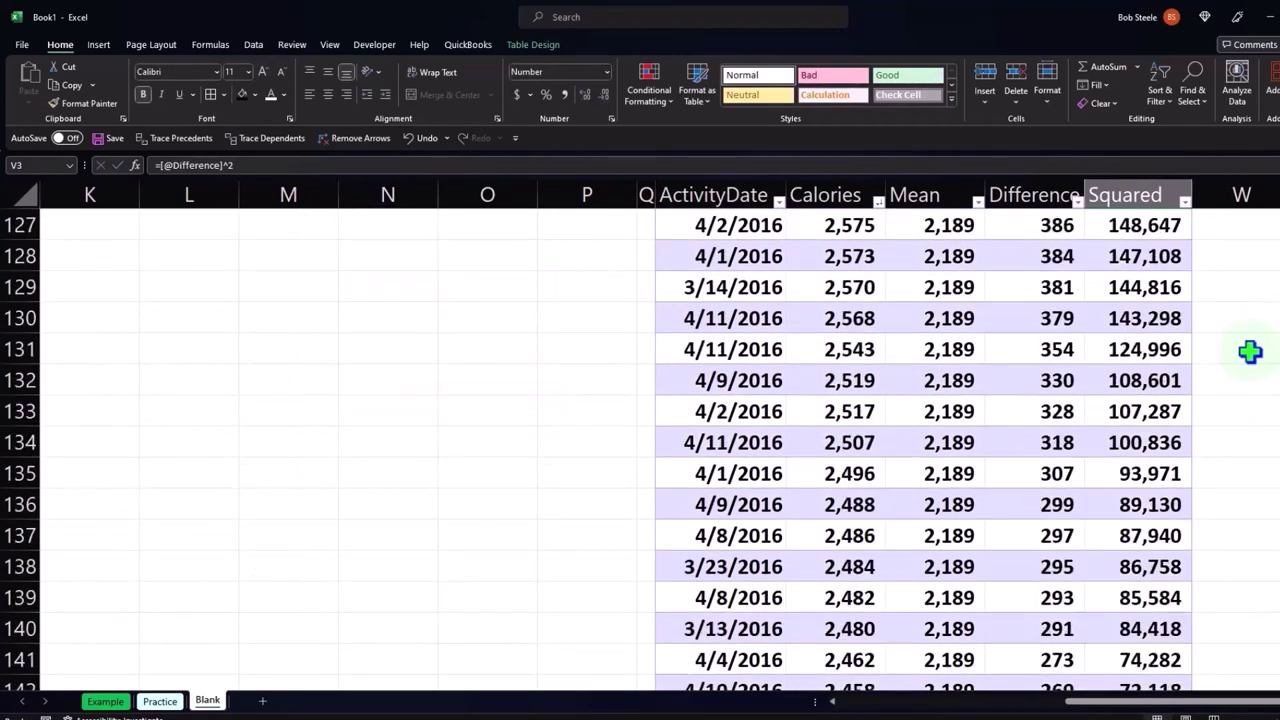
{"action": "scroll", "coordinate": [1250, 350], "scroll_direction": "down", "scroll_amount": 20}
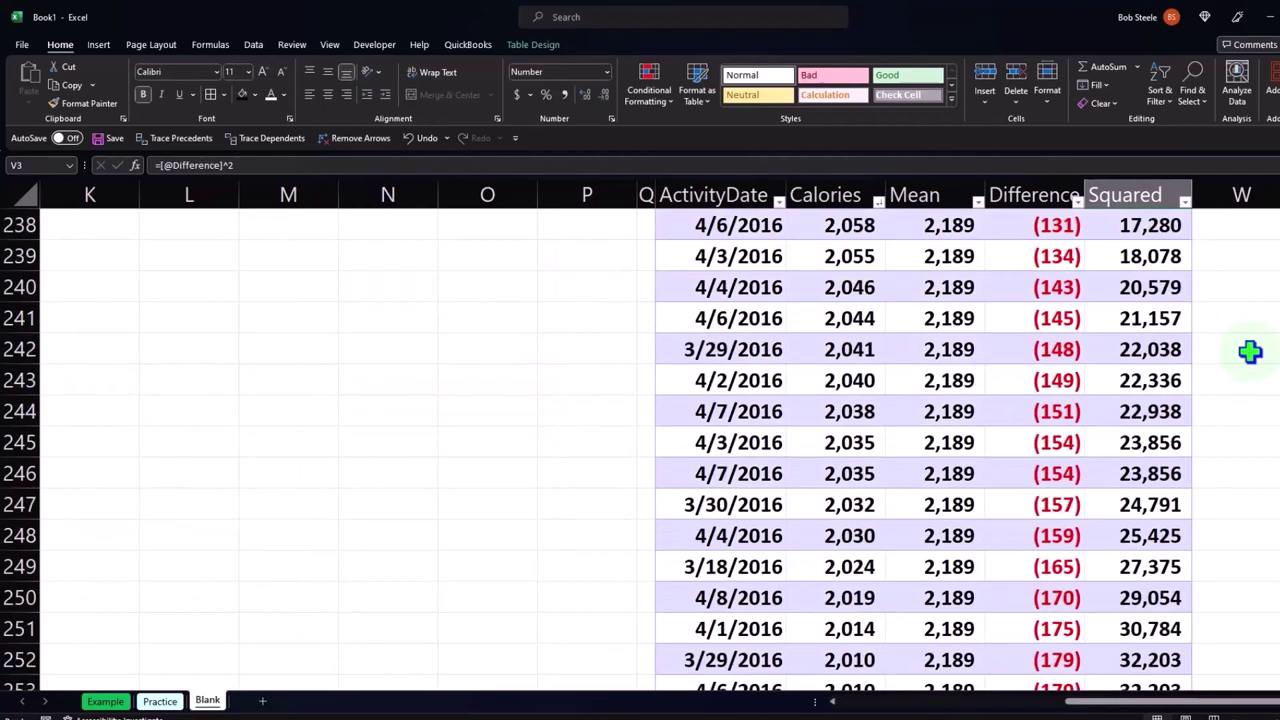
{"action": "scroll", "coordinate": [1250, 350], "scroll_direction": "down", "scroll_amount": 20}
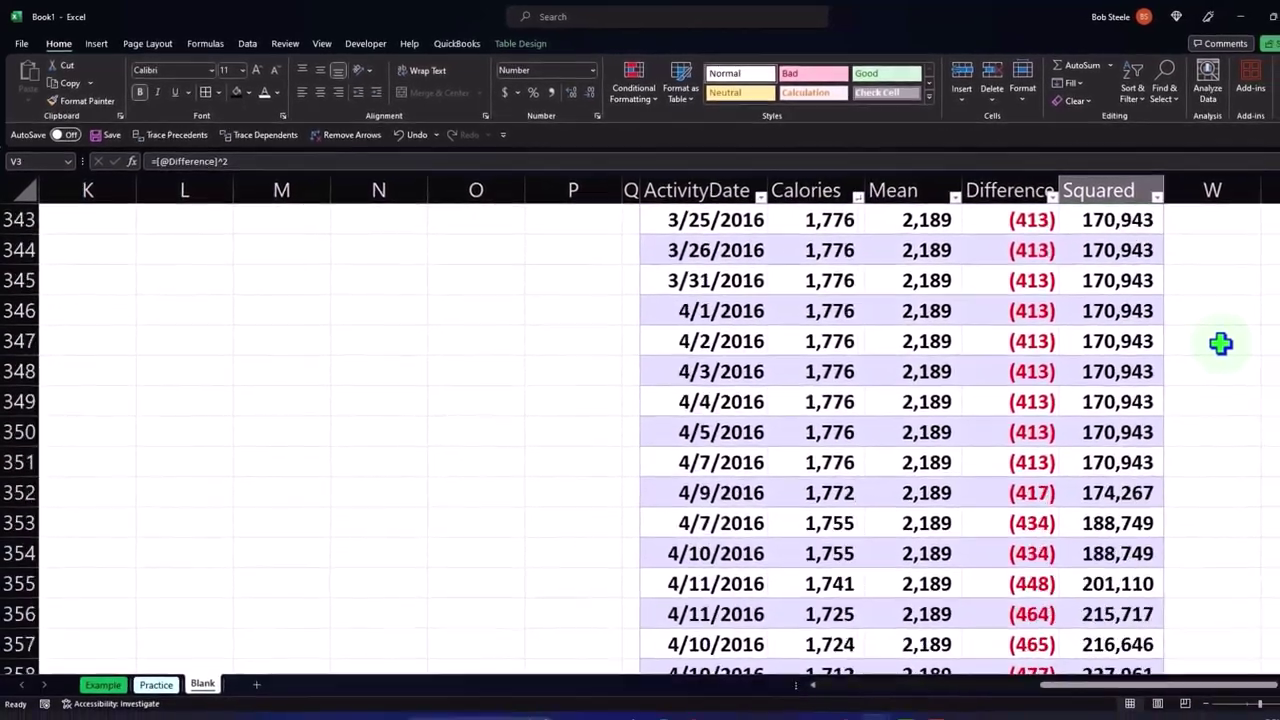
{"action": "scroll", "coordinate": [1193, 335], "scroll_direction": "down", "scroll_amount": 20}
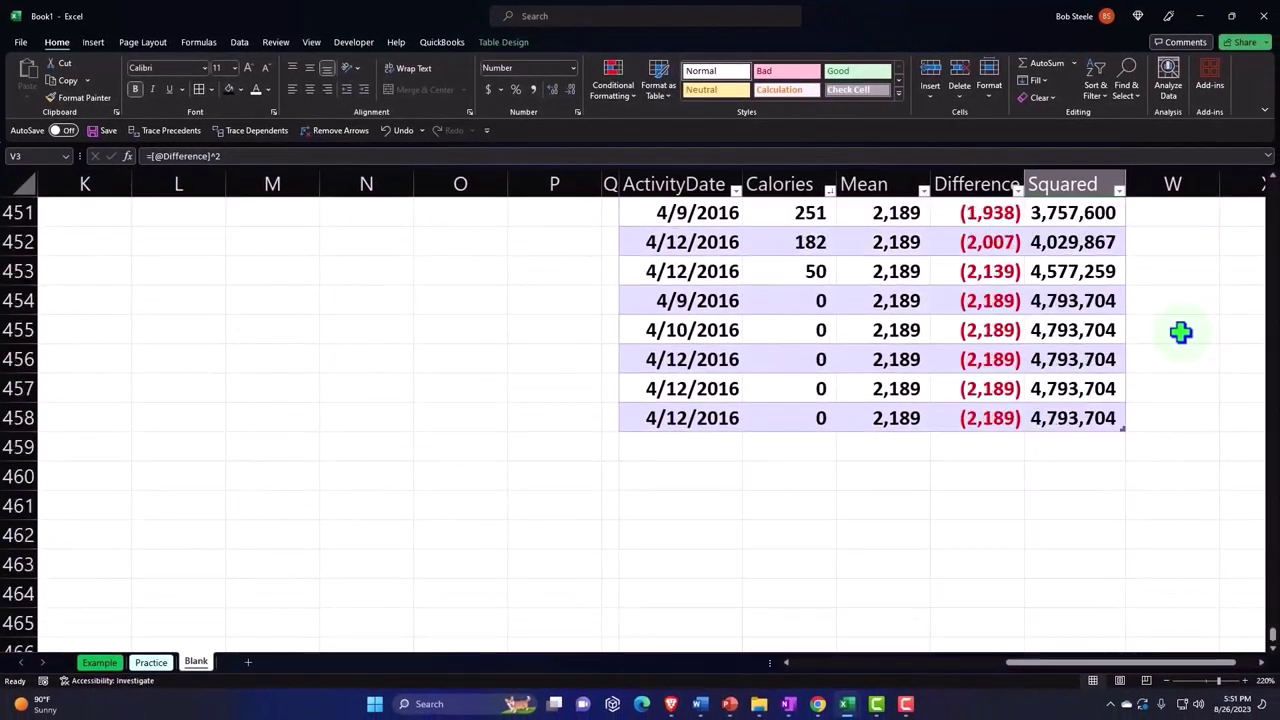
{"action": "left_click", "coordinate": [795, 412]}
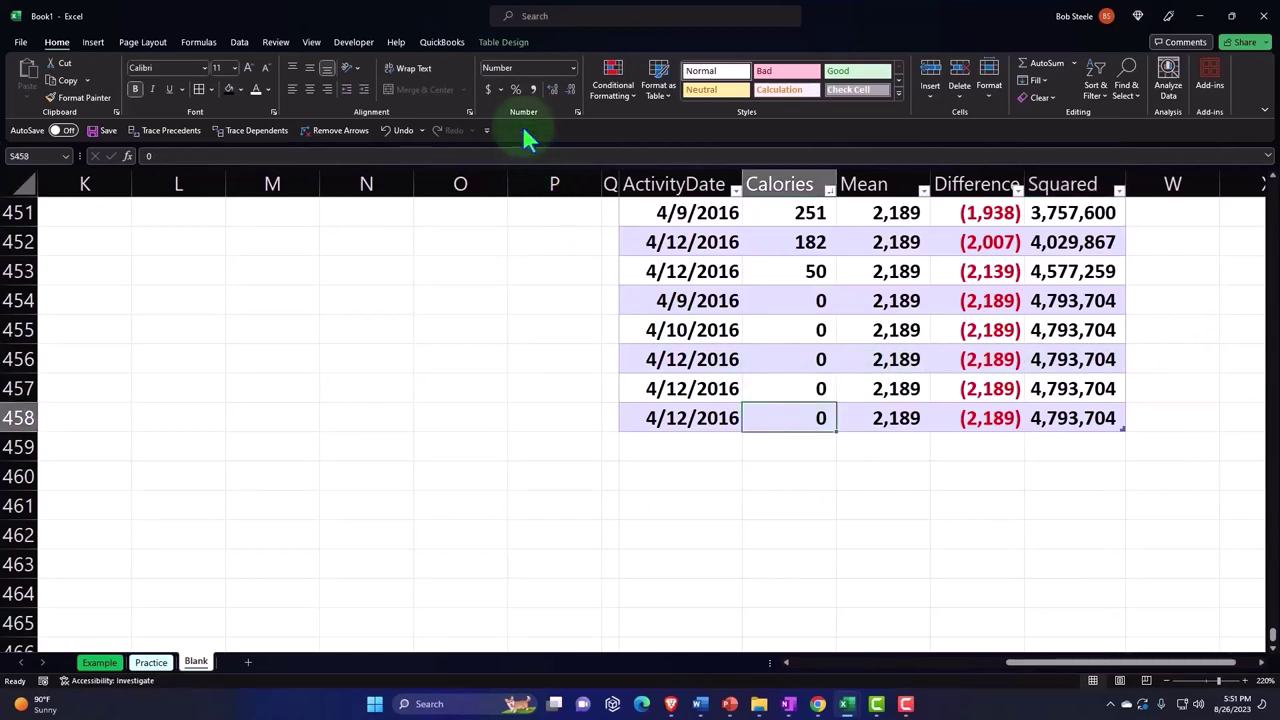
{"action": "left_click", "coordinate": [513, 50]}
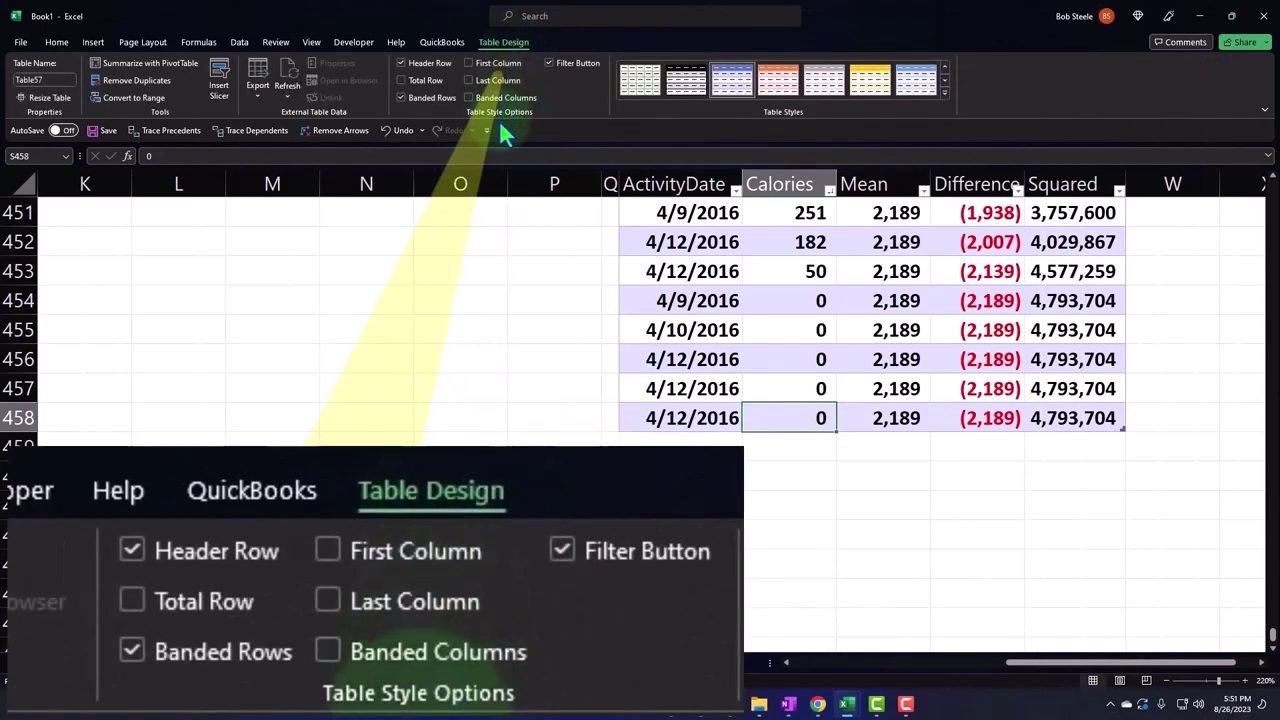
{"action": "left_click", "coordinate": [400, 80]}
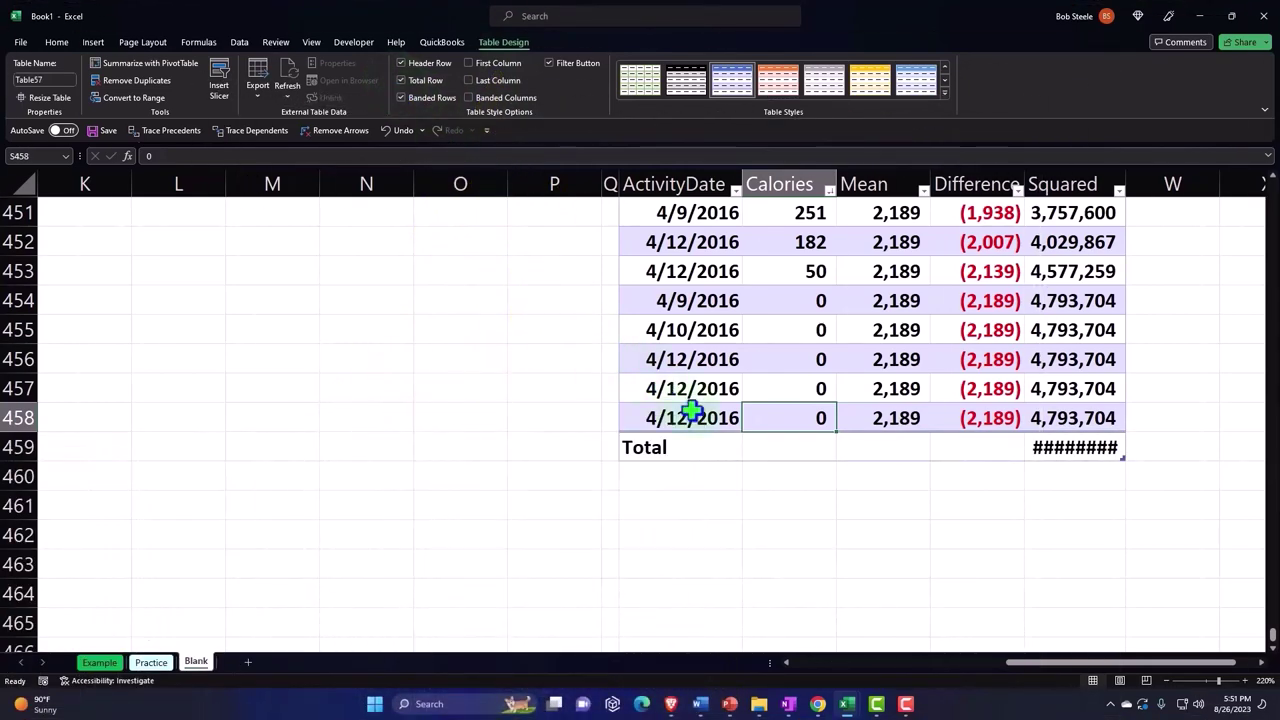
- Set the Calories cell in the total row to show the Average
{"action": "left_click", "coordinate": [815, 443]}
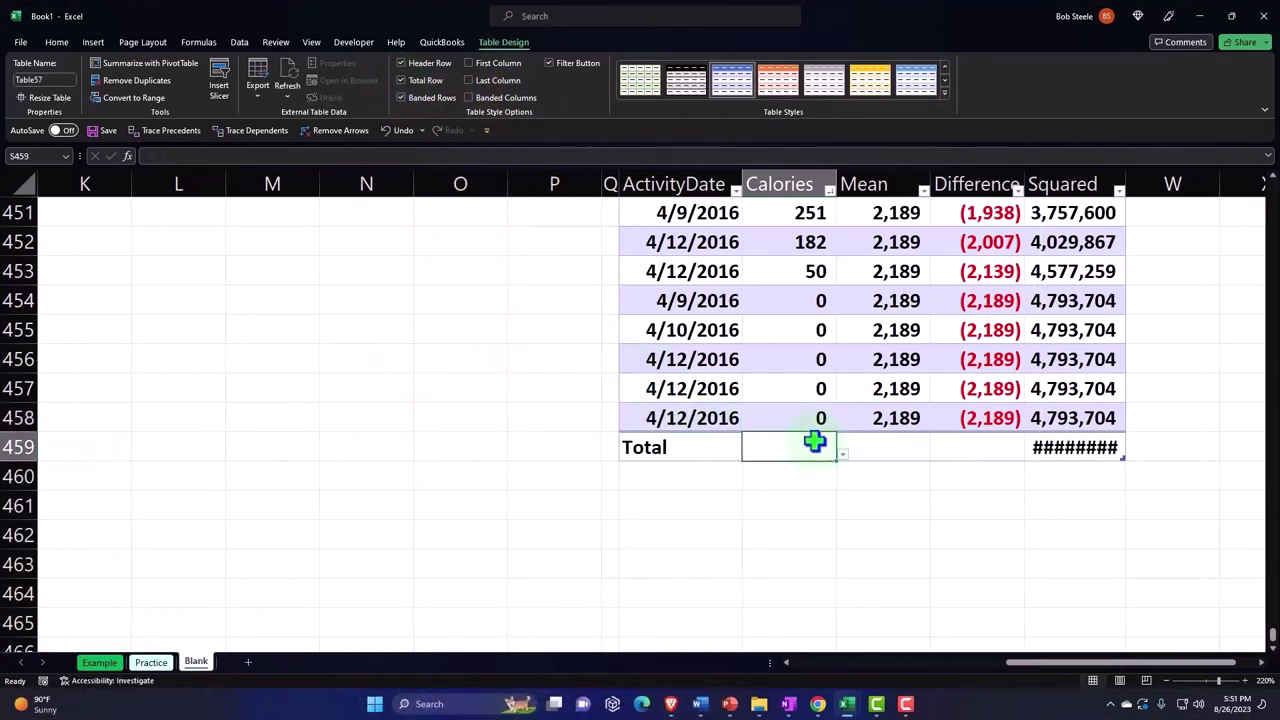
{"action": "left_click", "coordinate": [843, 457]}
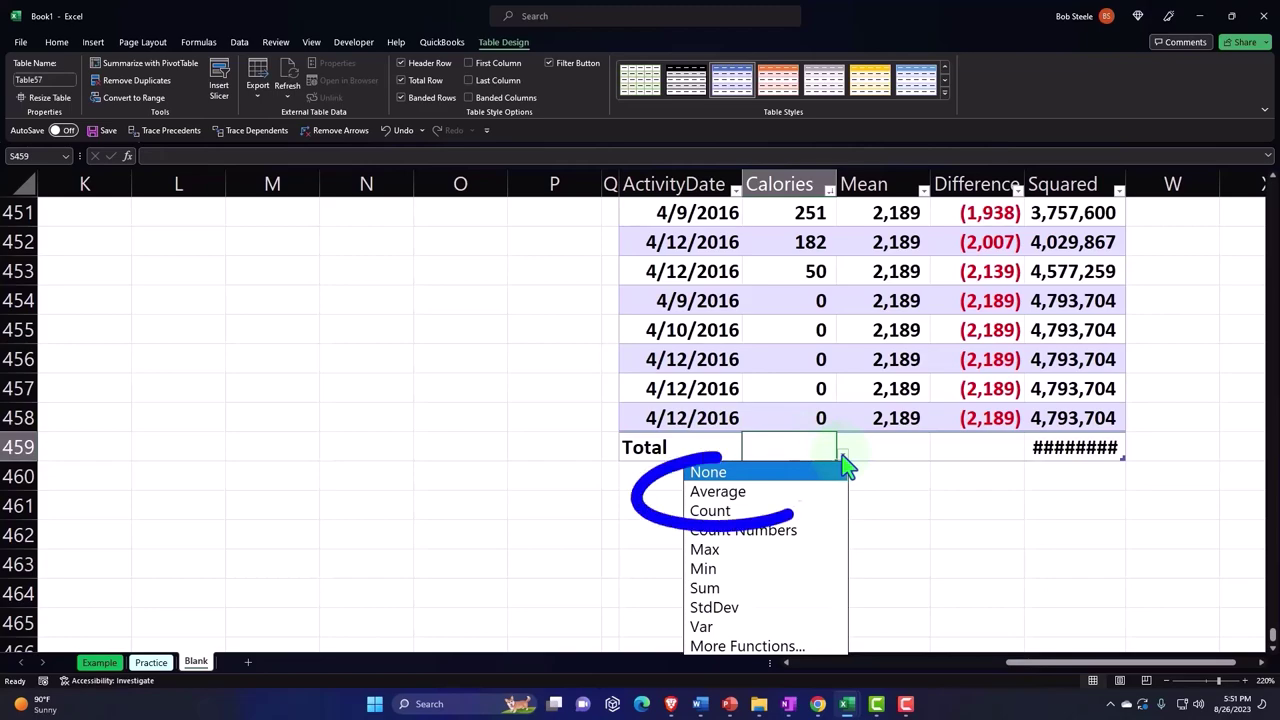
{"action": "left_click", "coordinate": [822, 491]}
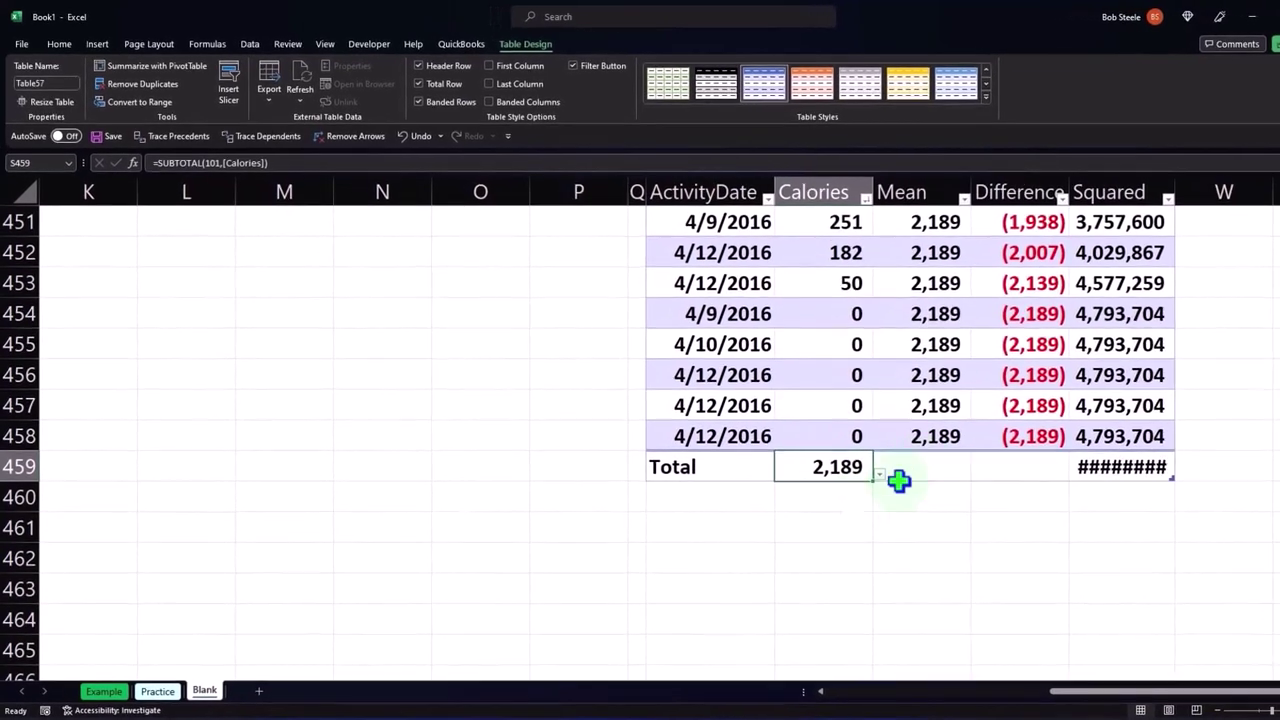
- Set the Mean cell in the total row to show the Count
{"action": "left_click", "coordinate": [898, 452]}
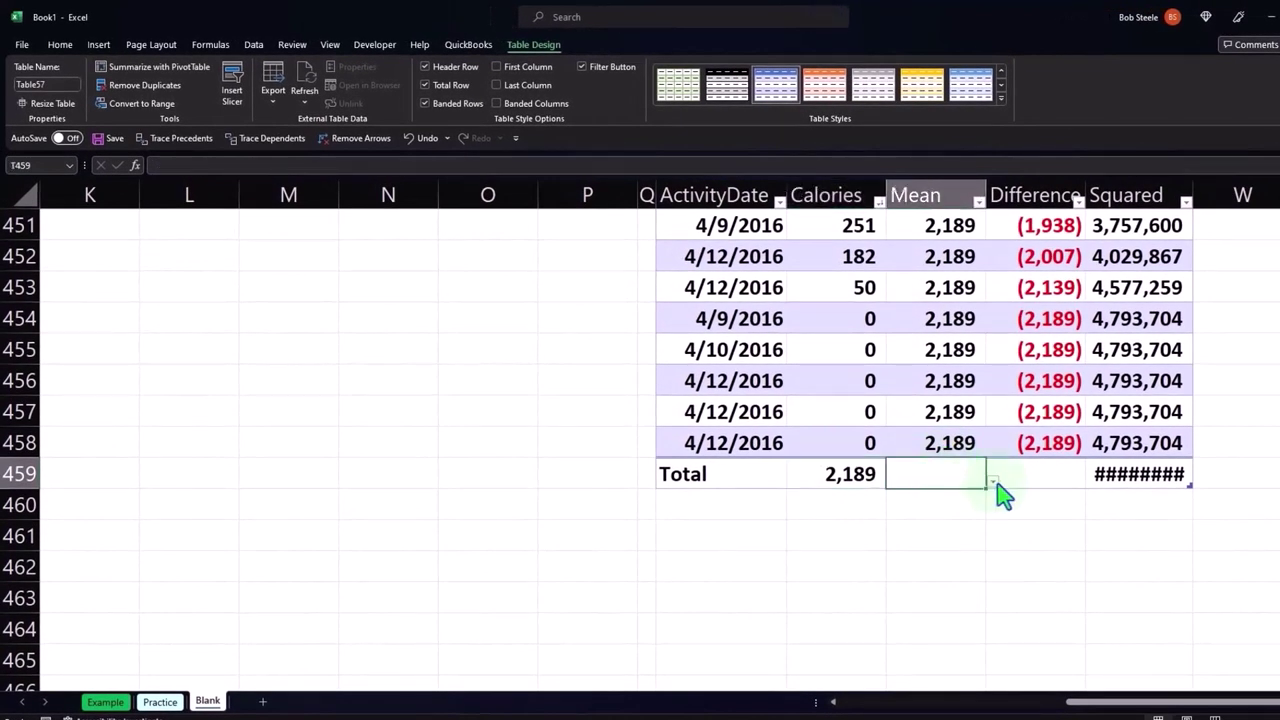
{"action": "left_click", "coordinate": [994, 482]}
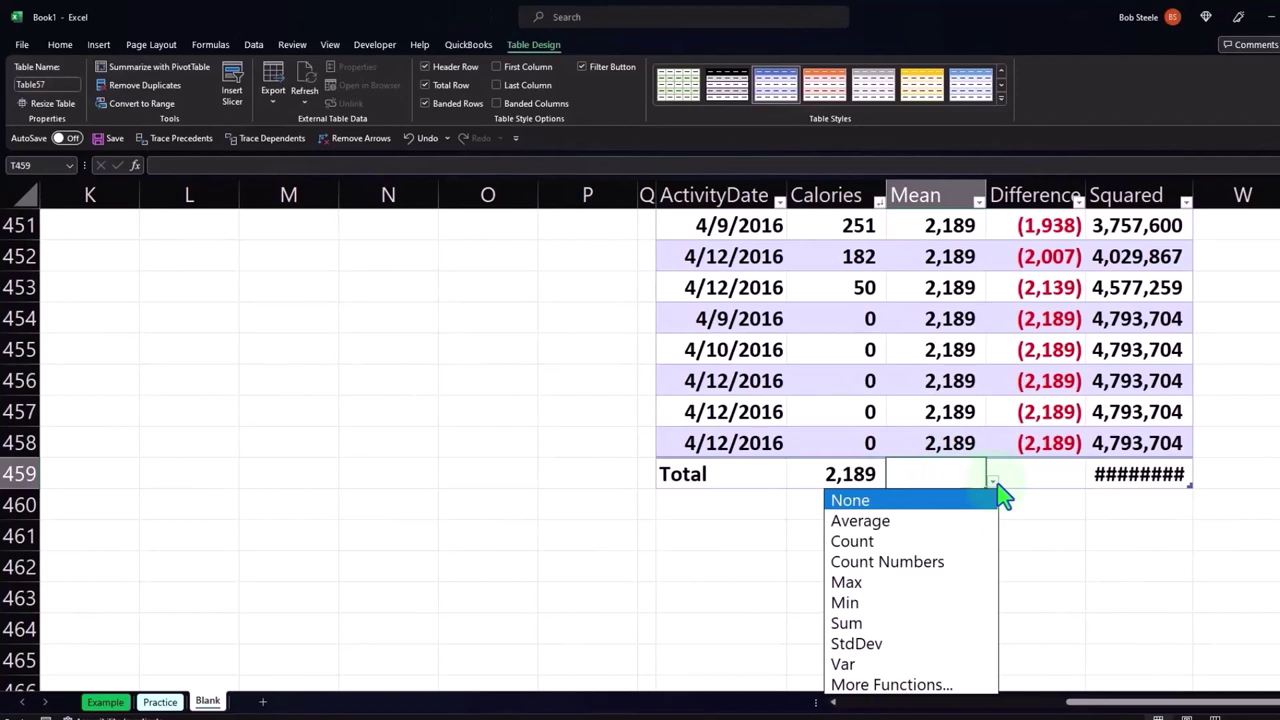
{"action": "left_click", "coordinate": [946, 537]}
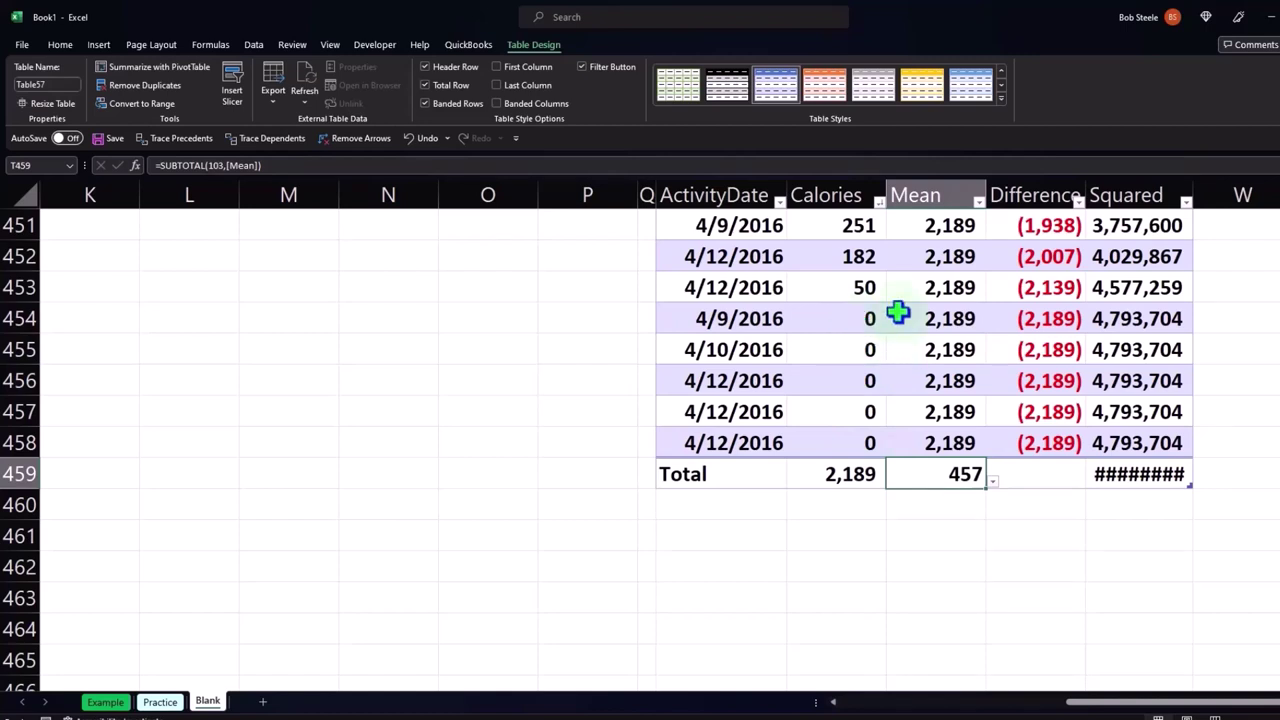
- Set the Difference cell in the total row to Sum and widen the Squared column so its total fits
{"action": "left_click", "coordinate": [1029, 466]}
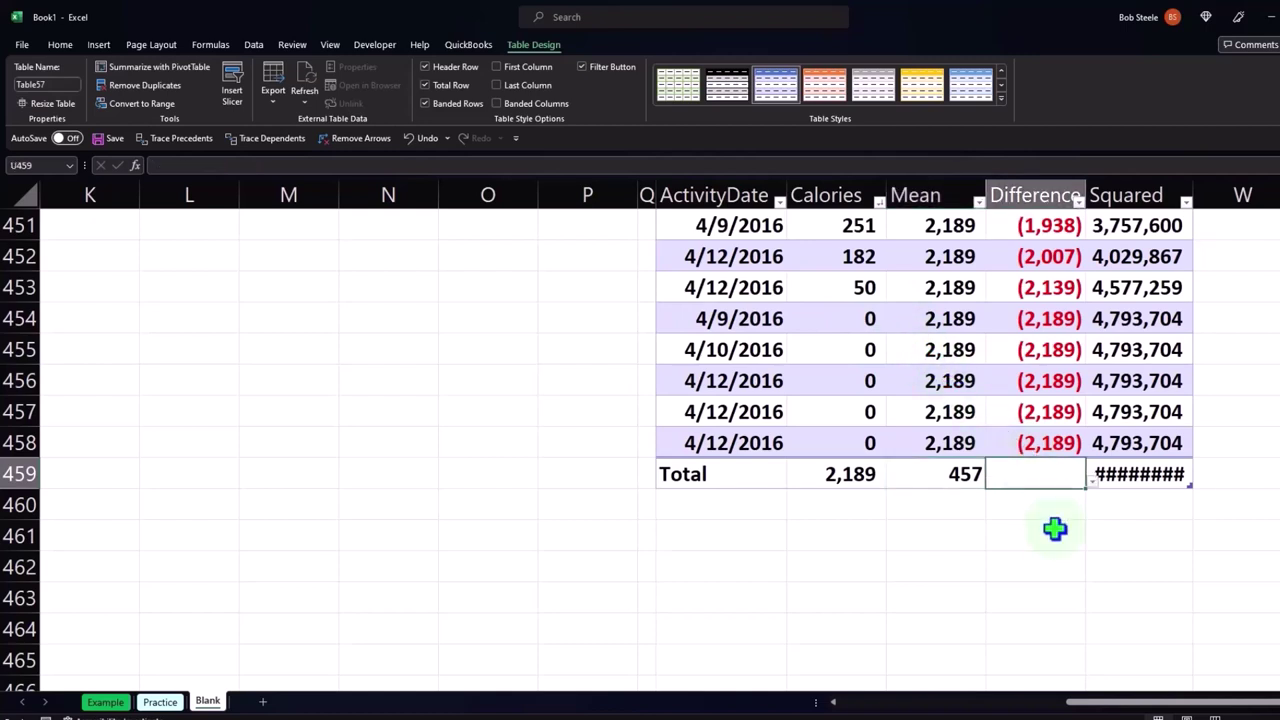
{"action": "left_click", "coordinate": [1091, 483]}
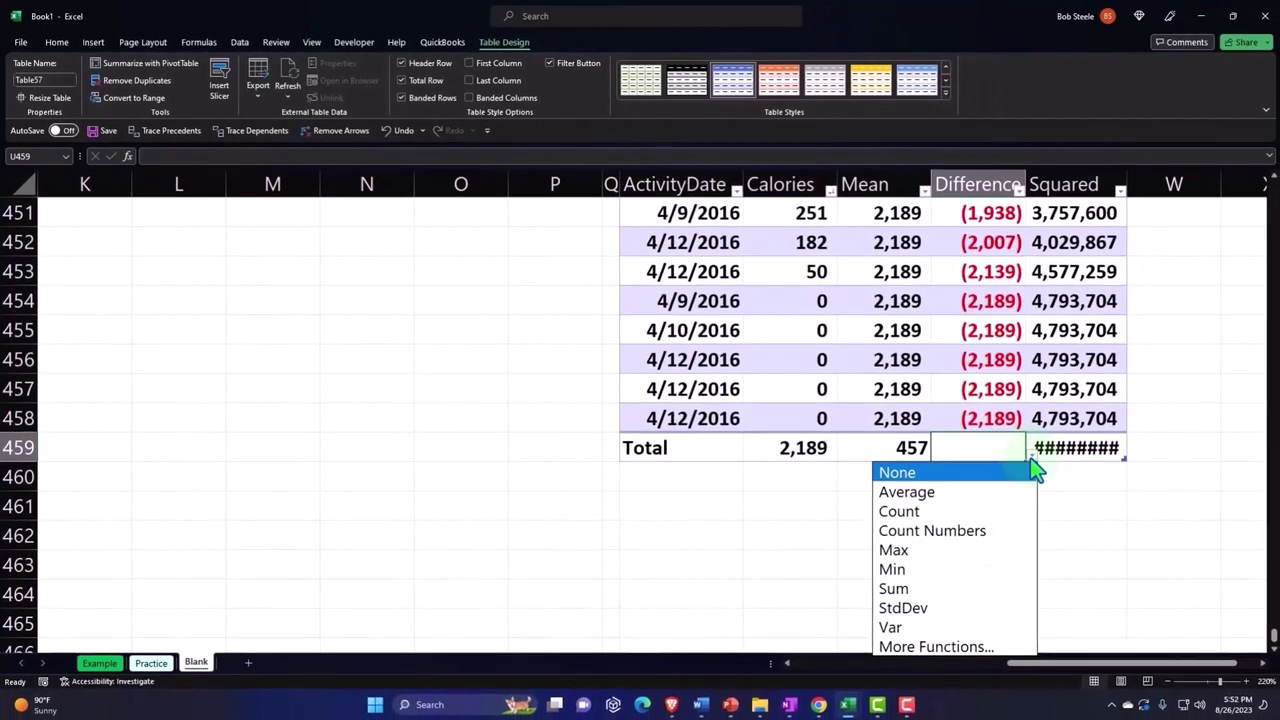
{"action": "left_click", "coordinate": [1020, 592]}
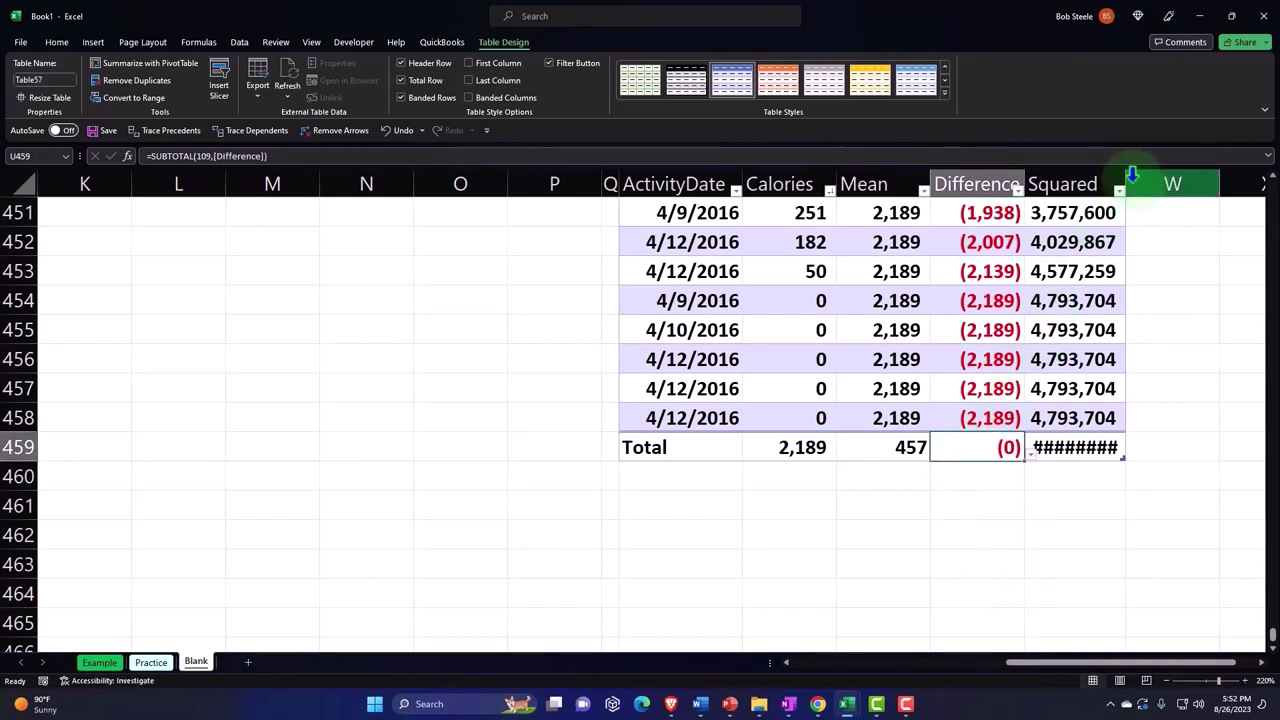
{"action": "left_click_drag", "start_coordinate": [1127, 183], "coordinate": [1154, 183]}
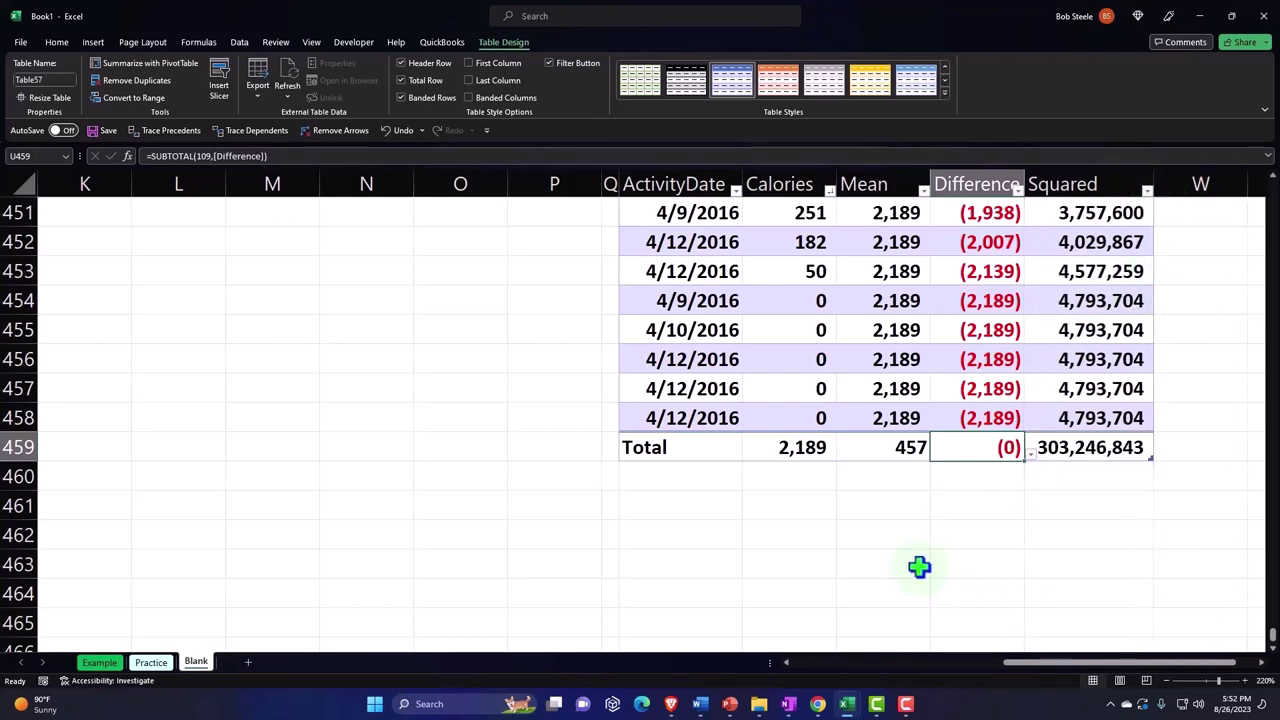
- Enter the label "Squared differnce from mean" in R461, below the table's total row
{"action": "left_click", "coordinate": [870, 562]}
{"action": "left_click", "coordinate": [705, 508]}
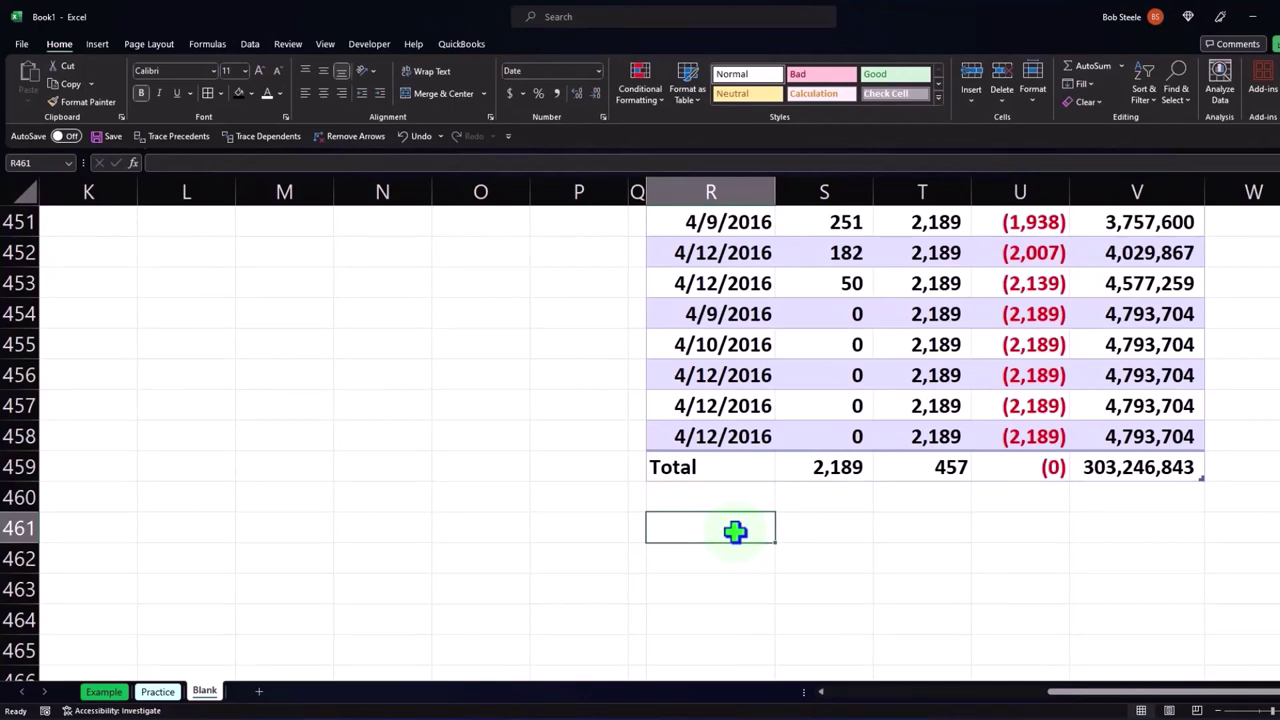
{"action": "type", "text": "Square"}
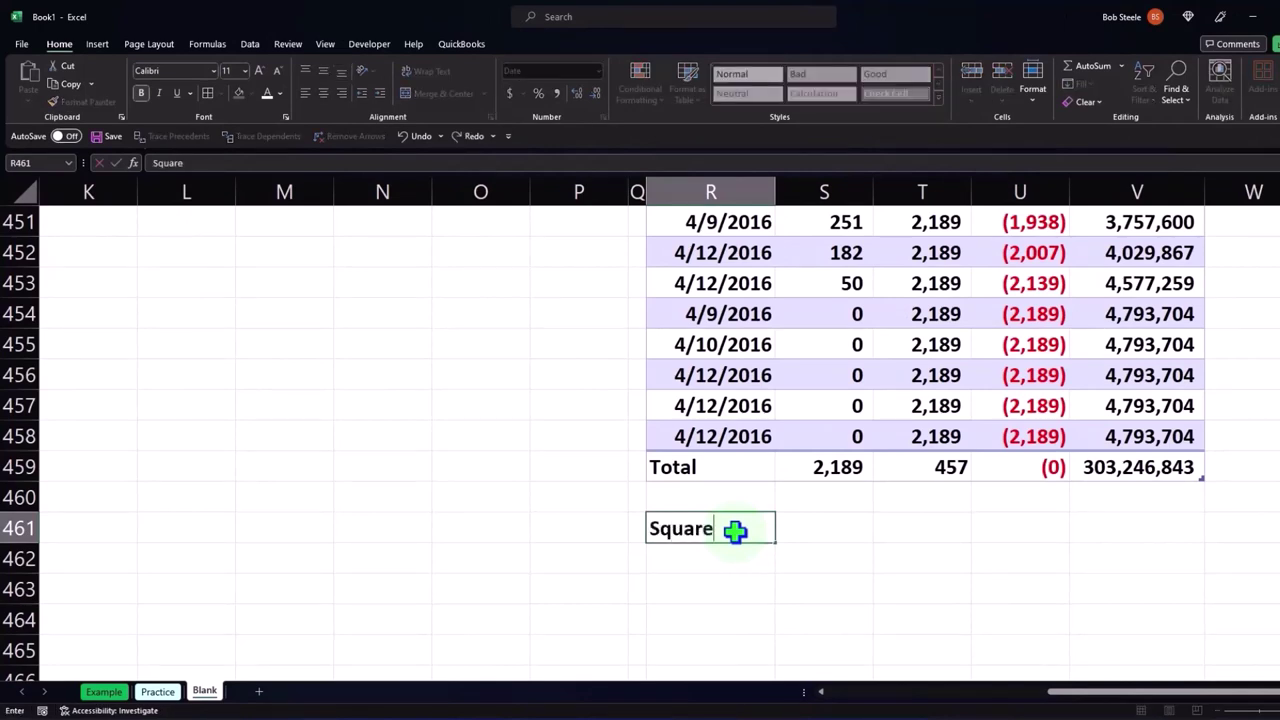
{"action": "type", "text": "d differnce"}
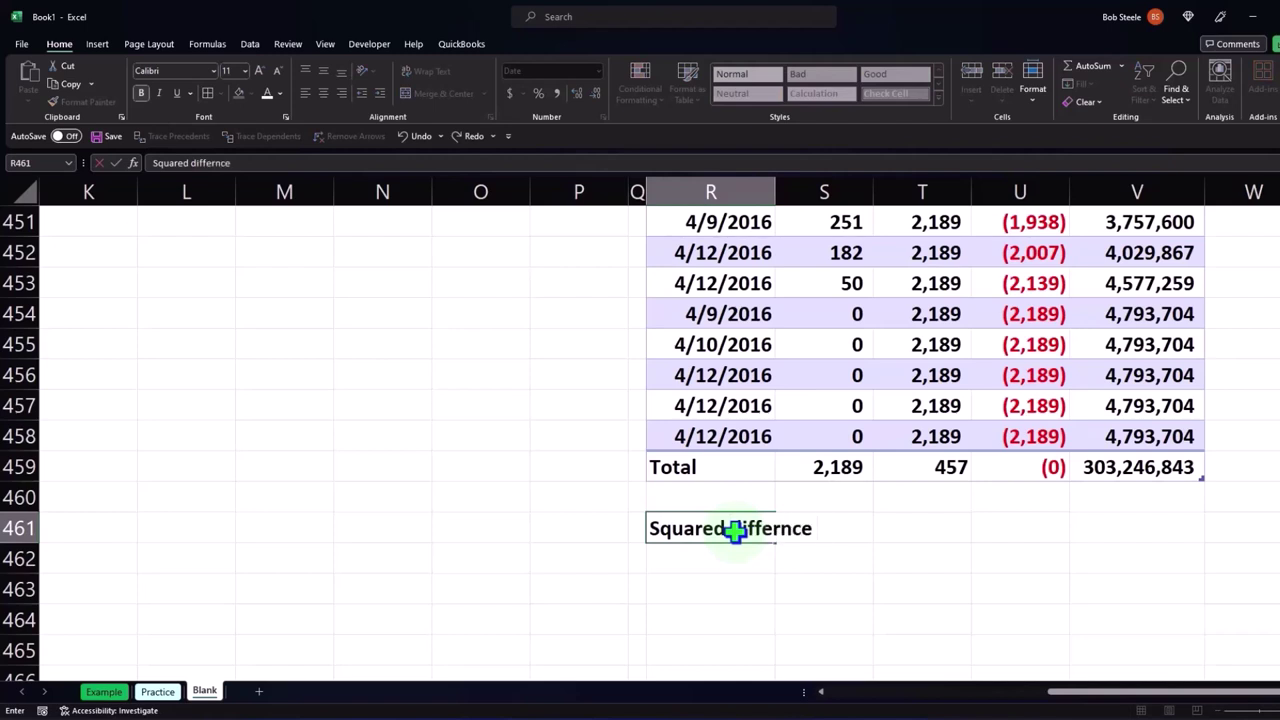
{"action": "type", "text": " from mean"}
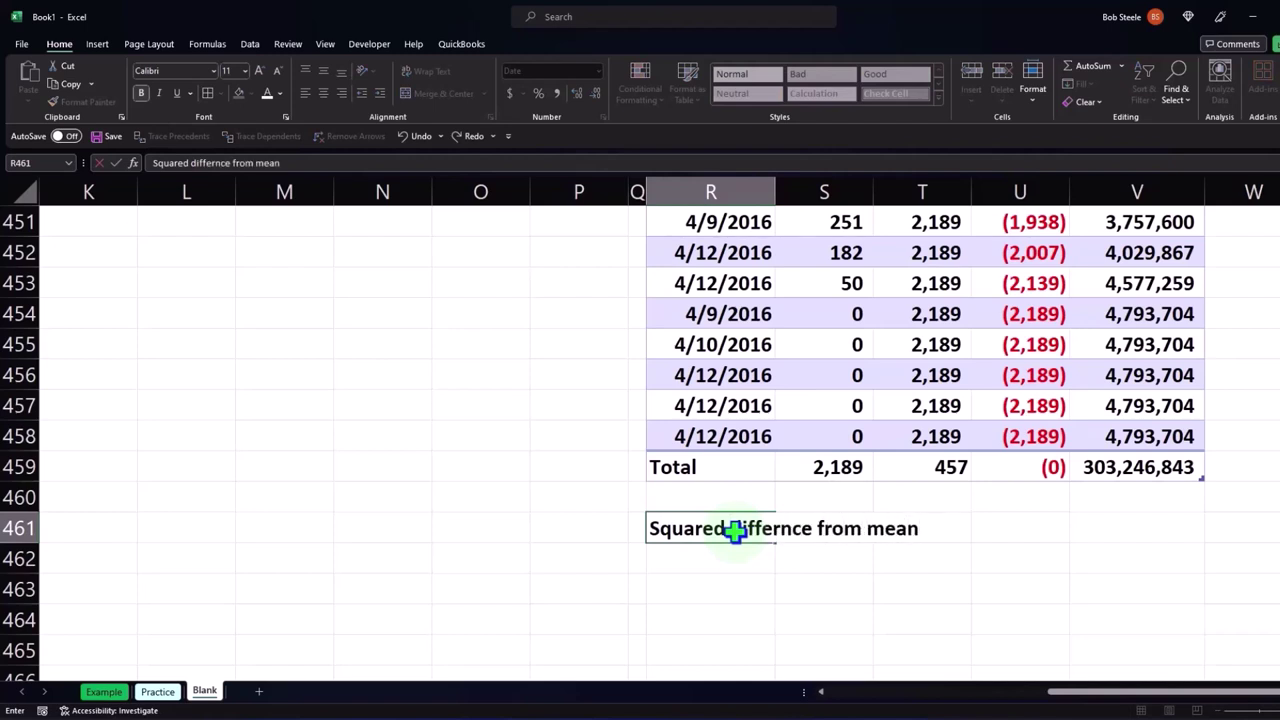
- Link V461 to the Squared total with =Table57[[#Totals],[Squared]]
{"action": "key", "text": "Tab"}
{"action": "key", "text": "Tab"}
{"action": "key", "text": "Tab"}
{"action": "key", "text": "Tab"}
{"action": "type", "text": "="}
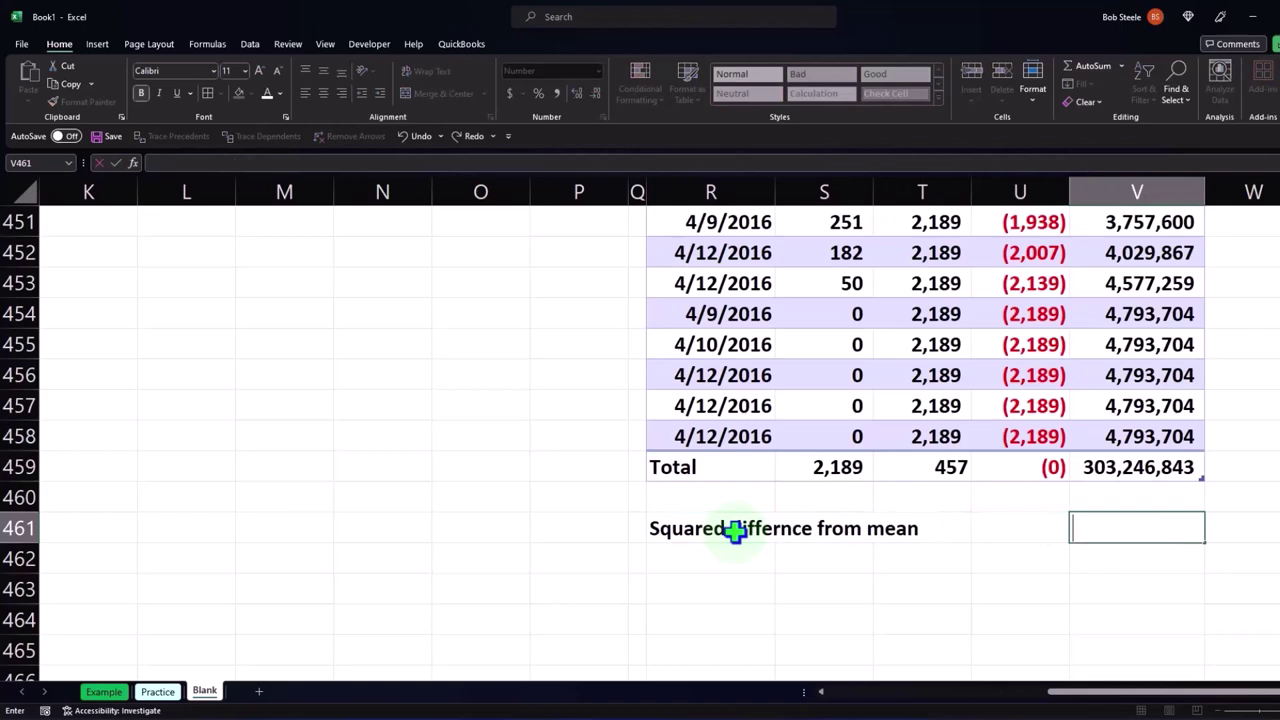
{"action": "key", "text": "Up"}
{"action": "key", "text": "Up"}
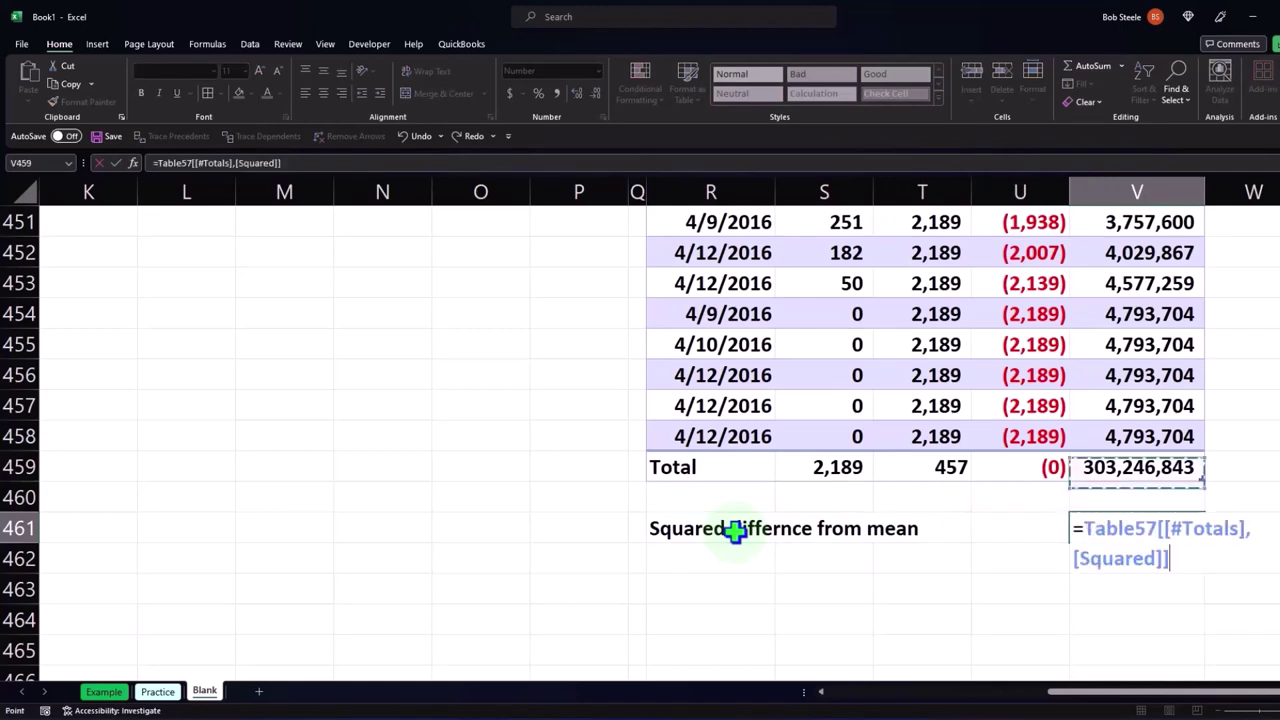
{"action": "key", "text": "Return"}
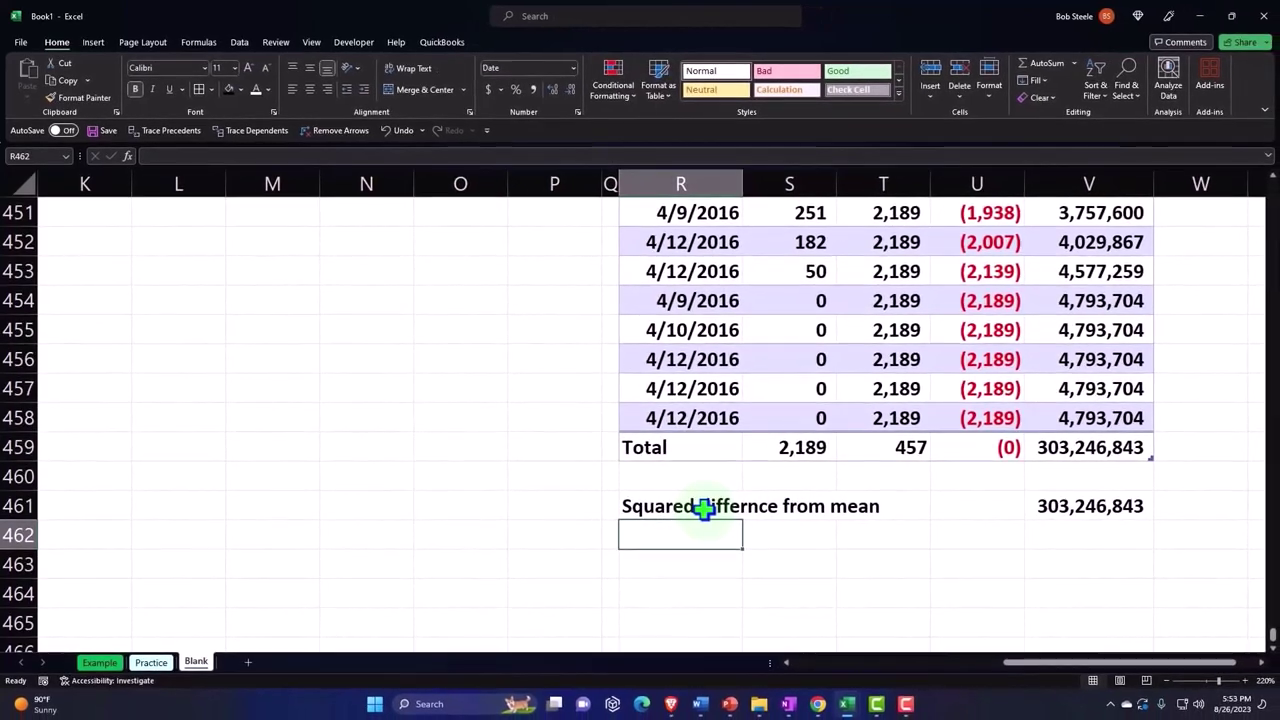
- Enter the label "/ Count (n)" as text in R462, using a leading apostrophe
{"action": "type", "text": "'"}
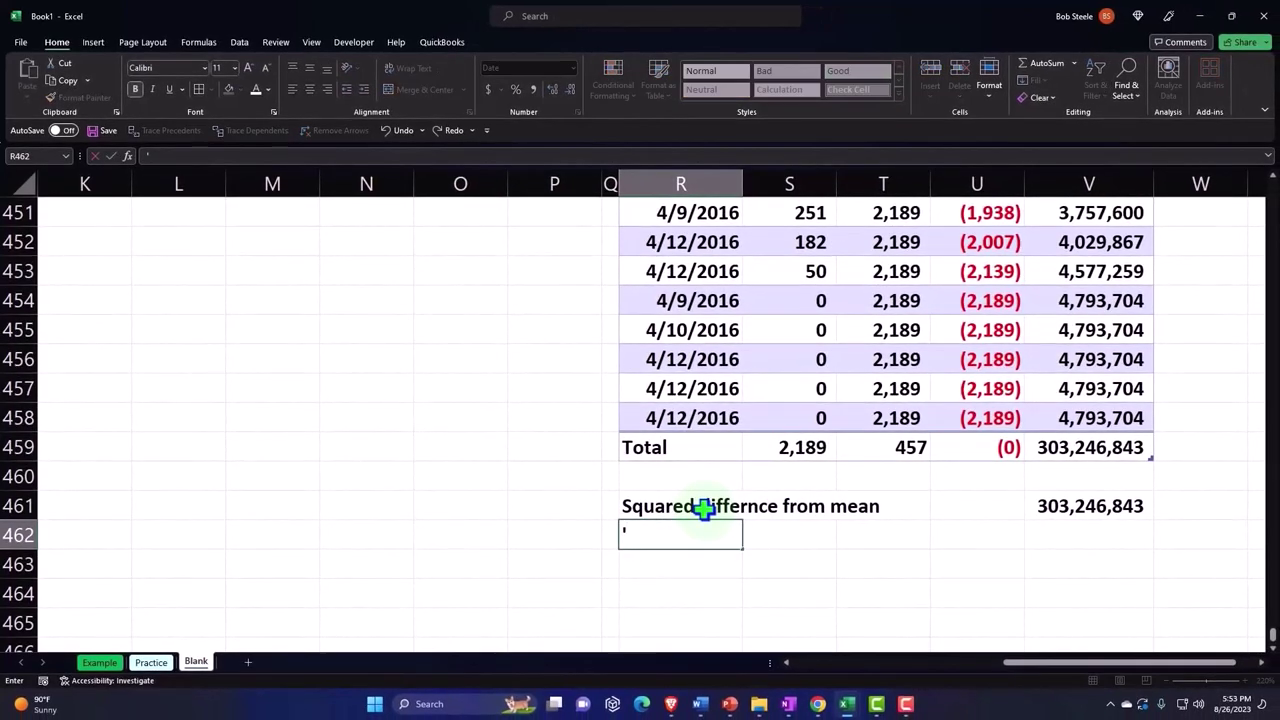
{"action": "type", "text": "/"}
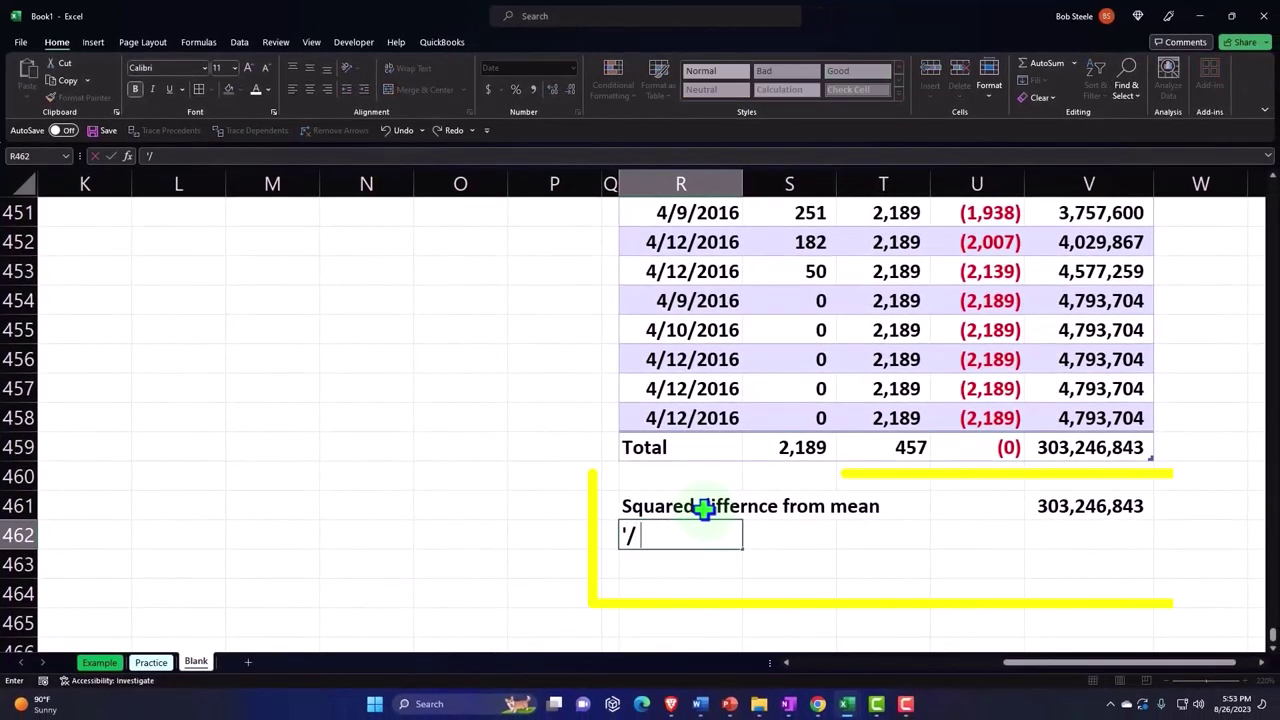
{"action": "type", "text": " Count (n"}
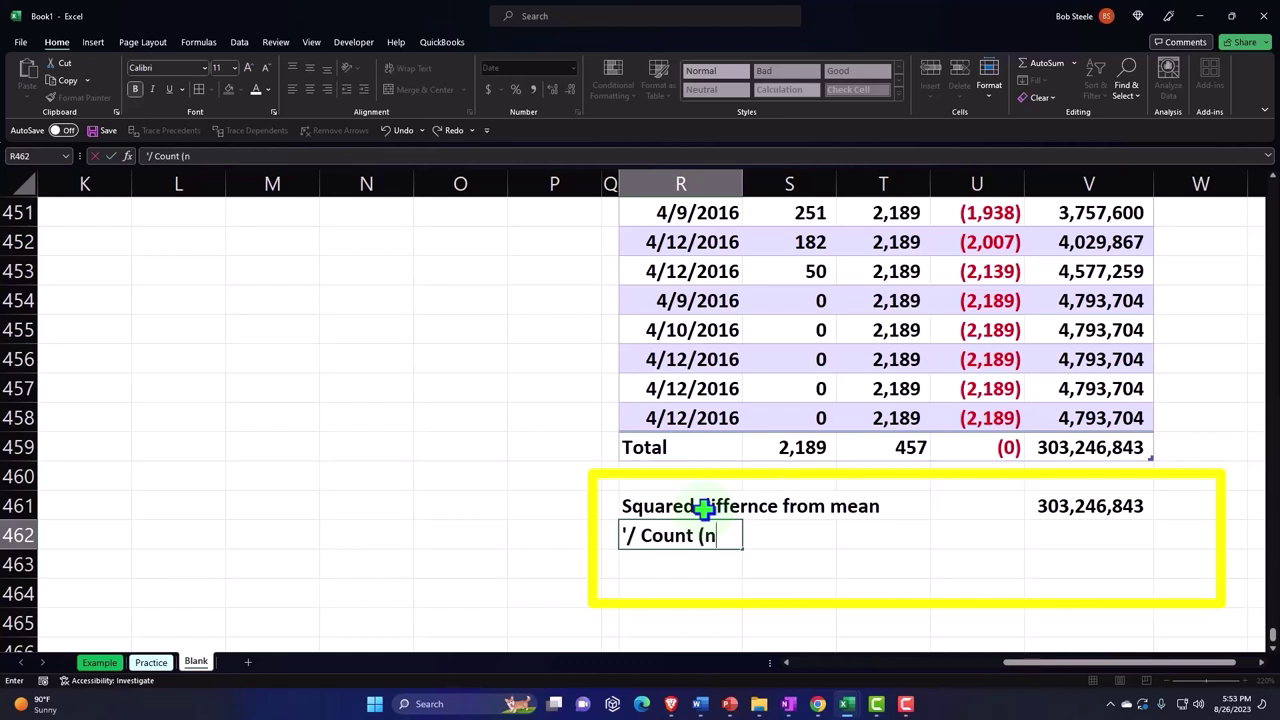
{"action": "type", "text": ")"}
- Link V462 to the count in the total row with =Table57[[#Totals],[Mean]]
{"action": "key", "text": "Right"}
{"action": "key", "text": "Right"}
{"action": "key", "text": "Right"}
{"action": "key", "text": "Right"}
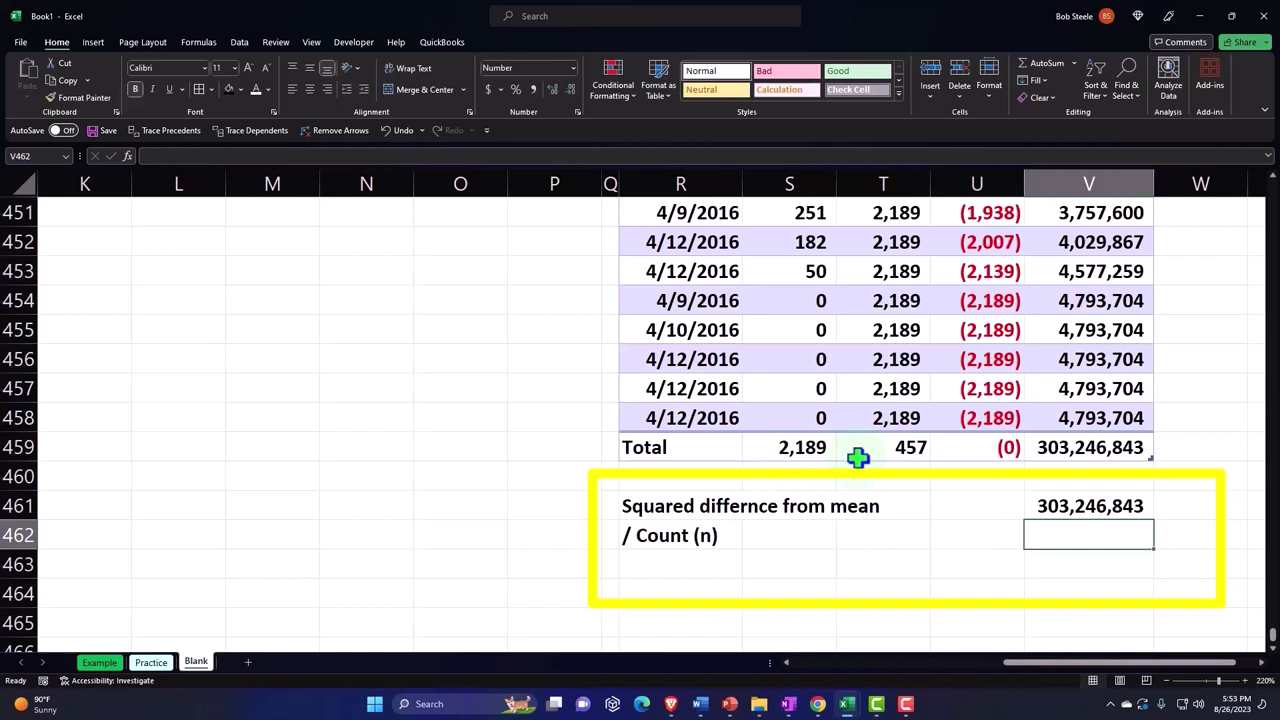
{"action": "type", "text": "="}
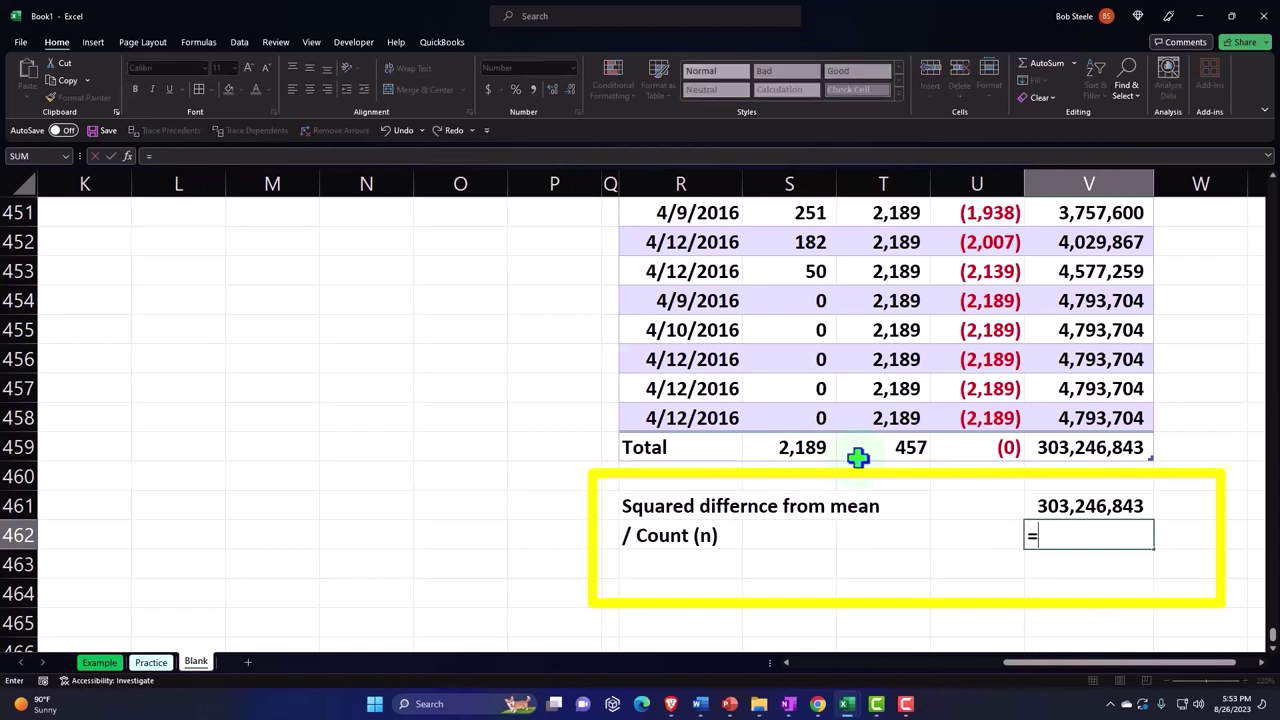
{"action": "key", "text": "Up"}
{"action": "key", "text": "Up"}
{"action": "key", "text": "Up"}
{"action": "key", "text": "Left"}
{"action": "key", "text": "Left"}
{"action": "key", "text": "Return"}
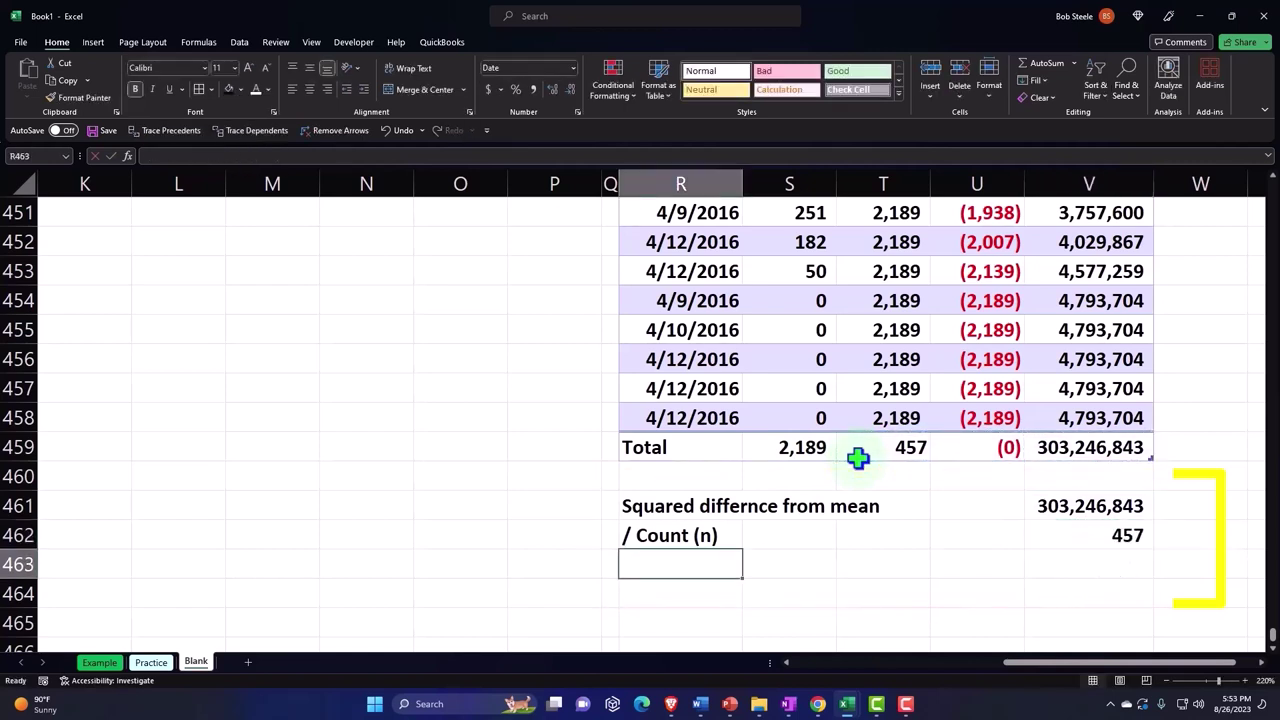
- Underline the count value in V462
{"action": "key", "text": "Up"}
{"action": "key", "text": "Right"}
{"action": "key", "text": "Right"}
{"action": "key", "text": "Right"}
{"action": "key", "text": "Right"}
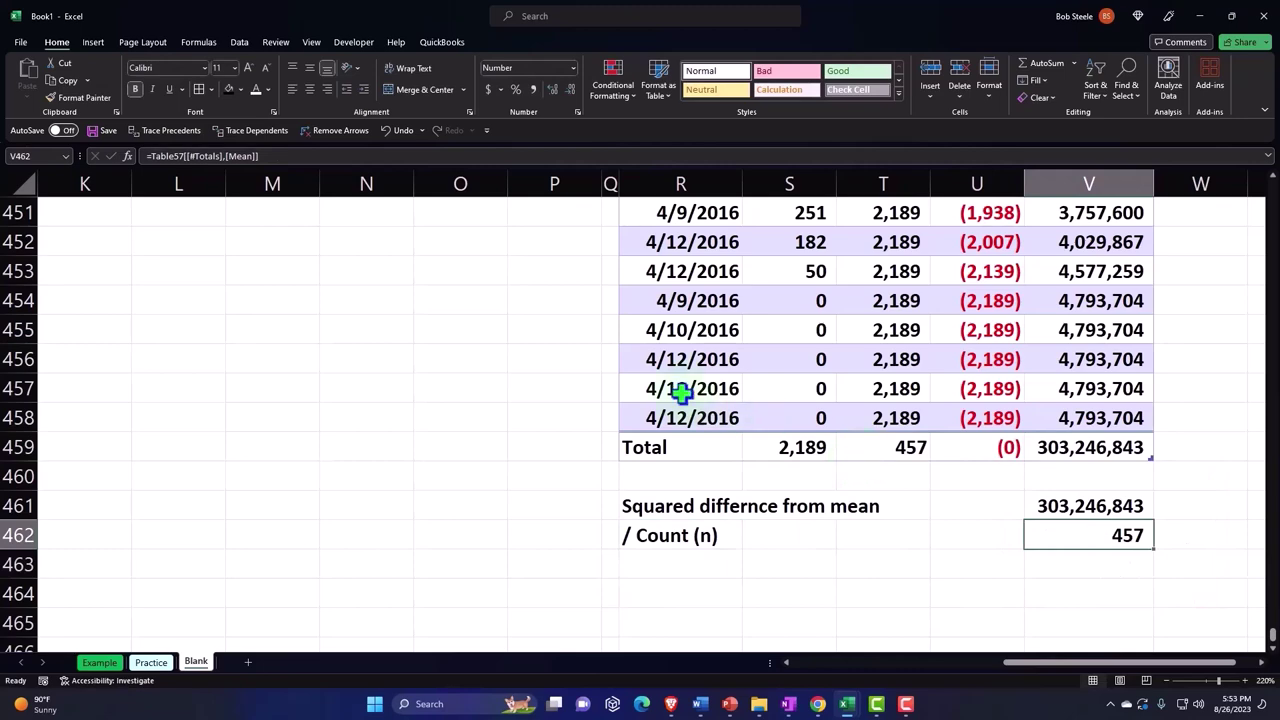
{"action": "left_click", "coordinate": [172, 89]}
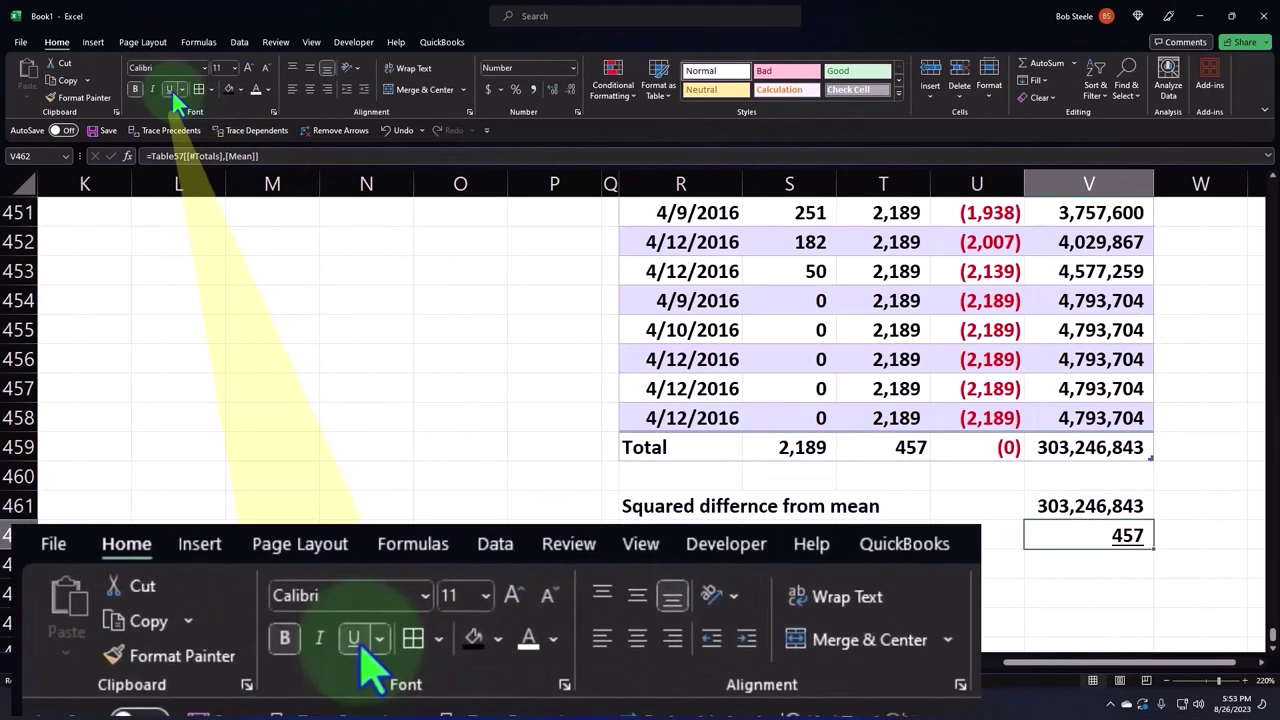
- Enter the label "Variance" in R463
{"action": "key", "text": "Down"}
{"action": "key", "text": "Left"}
{"action": "key", "text": "Left"}
{"action": "key", "text": "Left"}
{"action": "key", "text": "Left"}
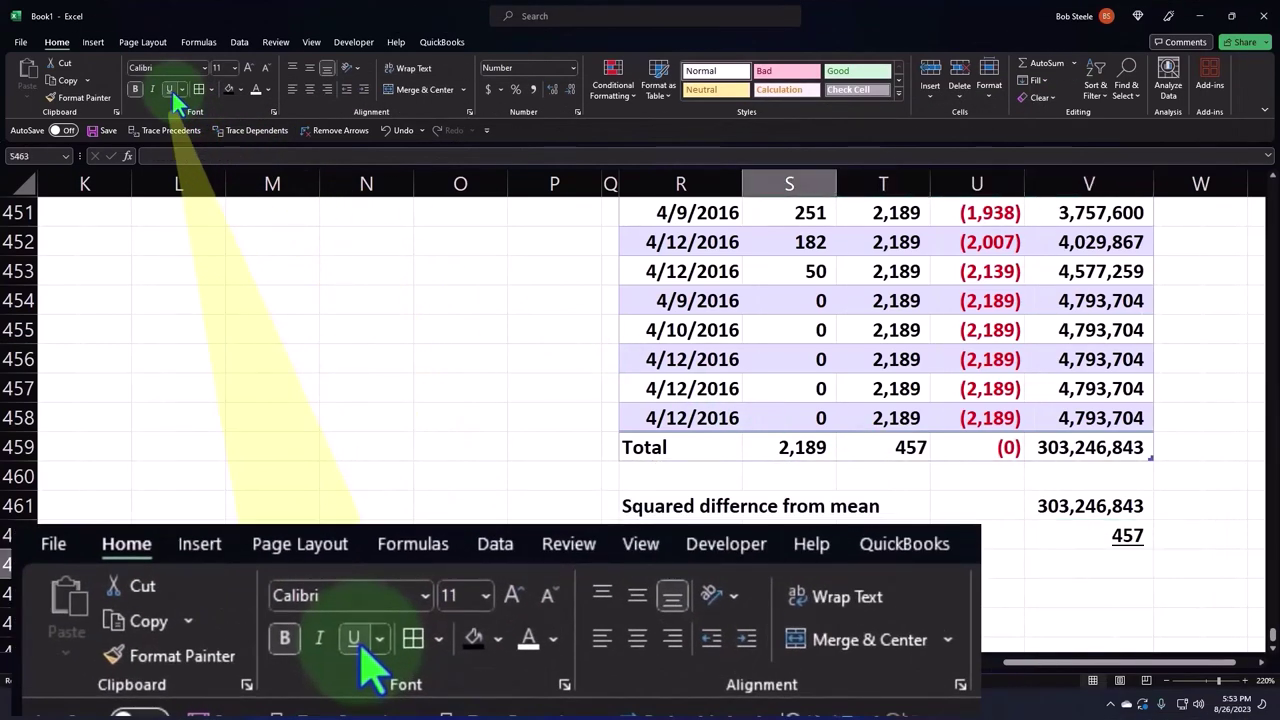
{"action": "type", "text": "Variance"}
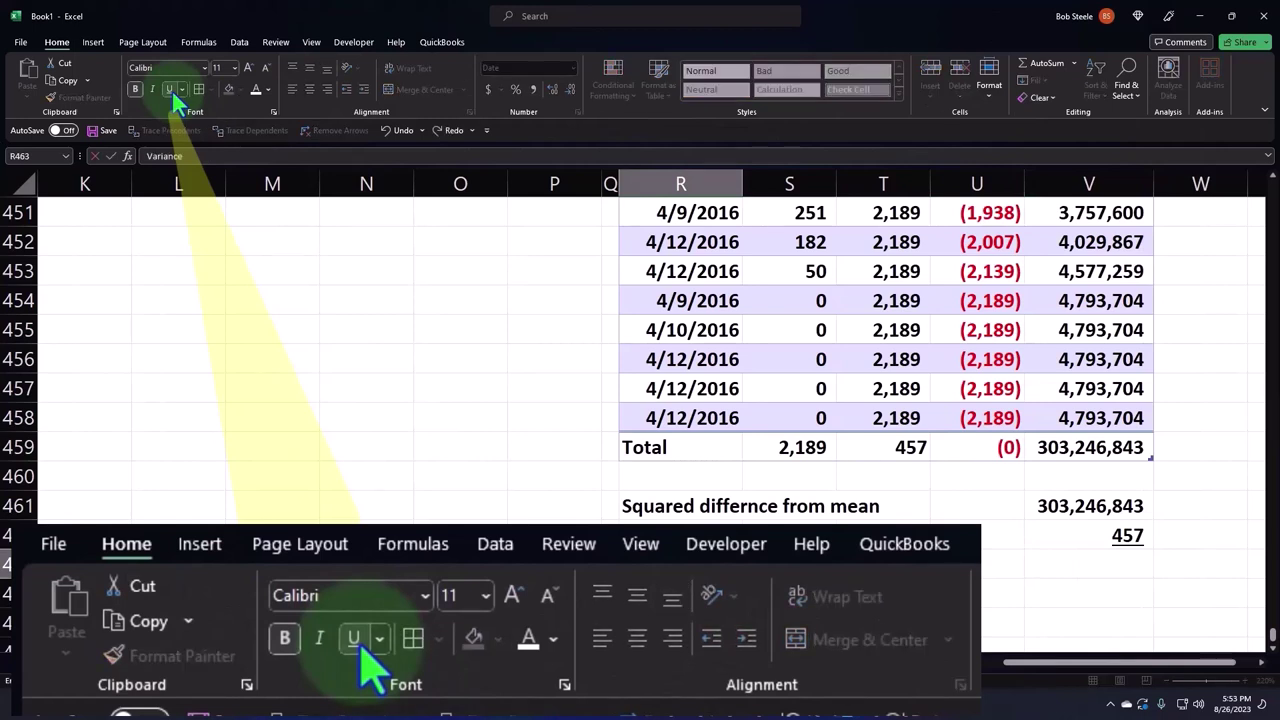
{"action": "key", "text": "Tab"}
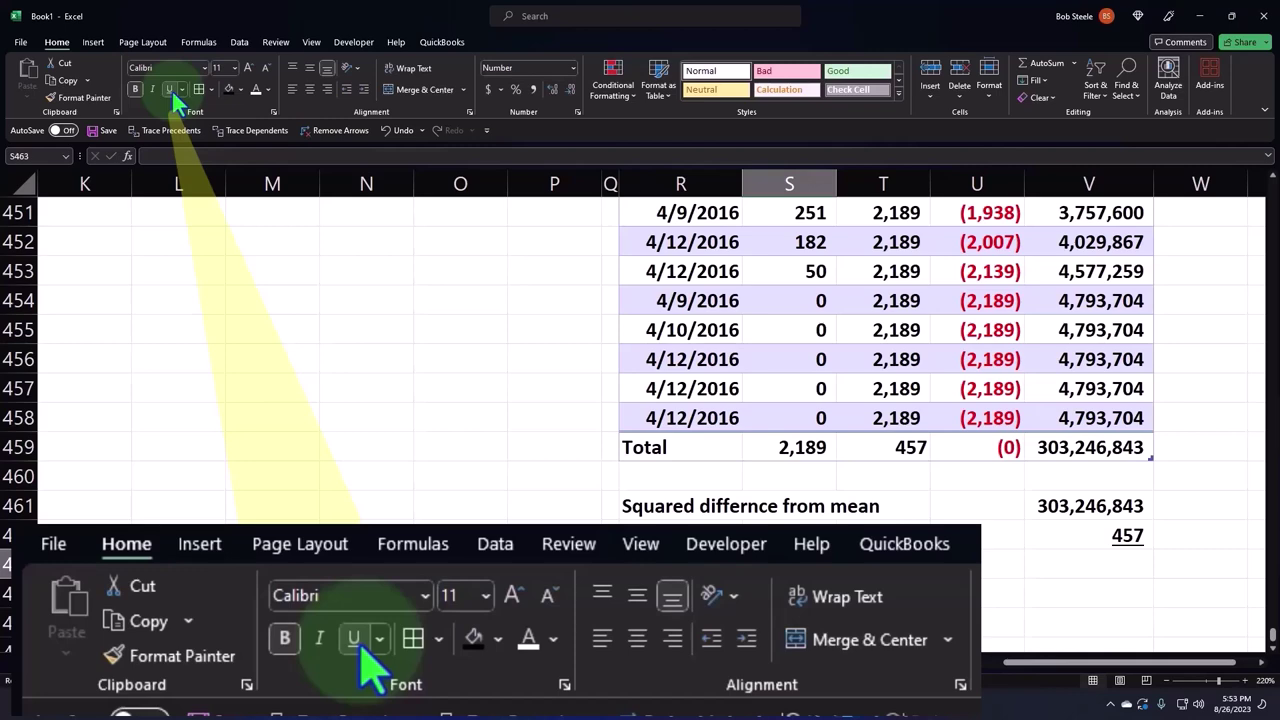
- Insert the Greek small letter sigma (σ) symbol in S463, beside the Variance label
{"action": "left_click", "coordinate": [93, 42]}
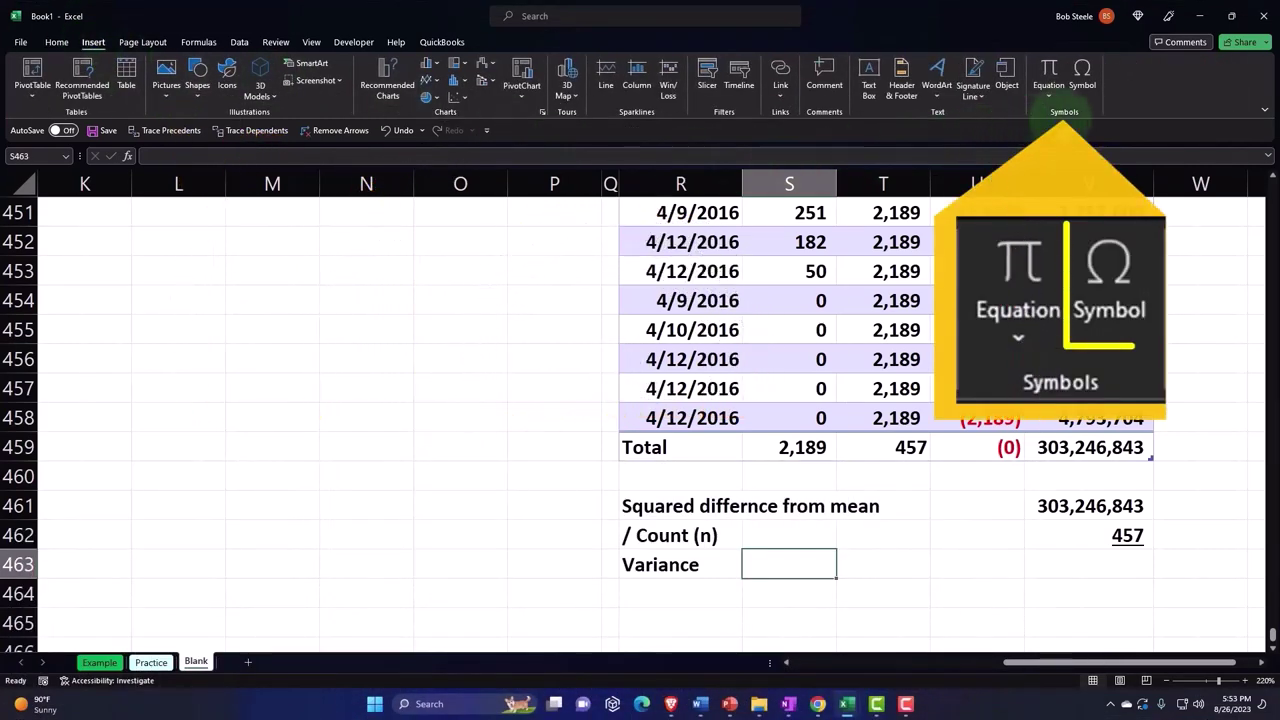
{"action": "left_click", "coordinate": [1082, 66]}
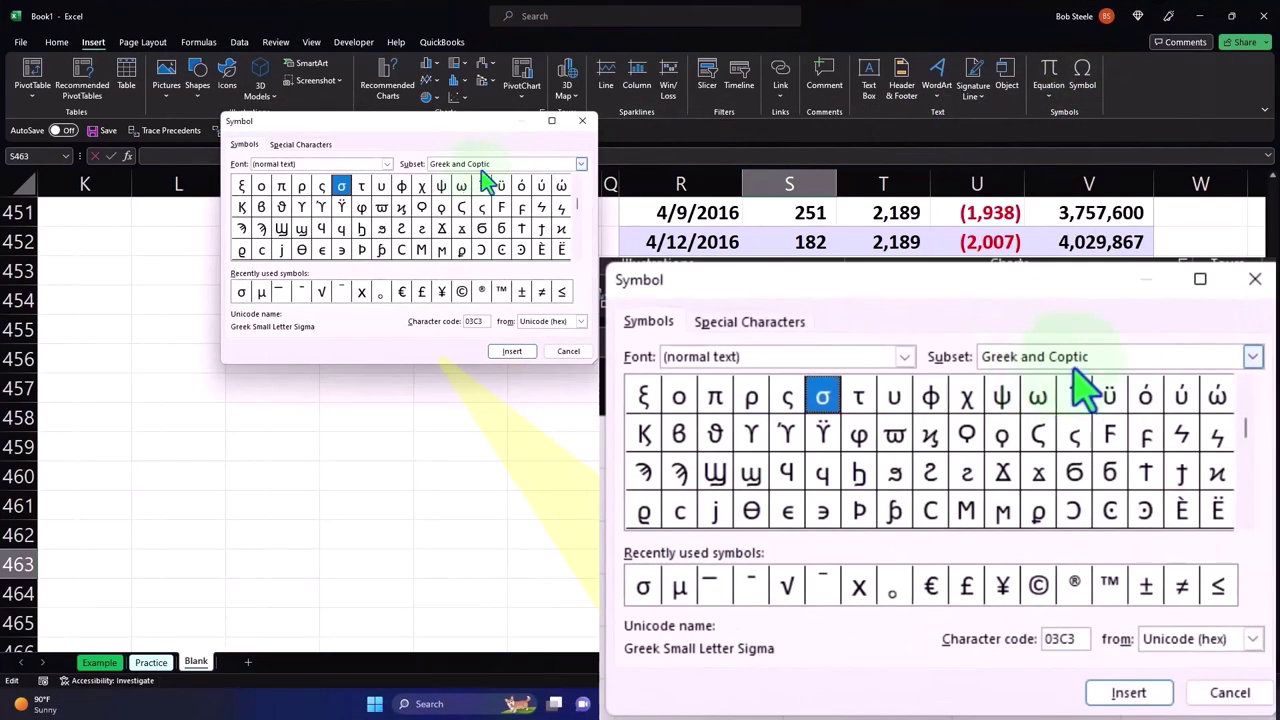
{"action": "left_click", "coordinate": [241, 292]}
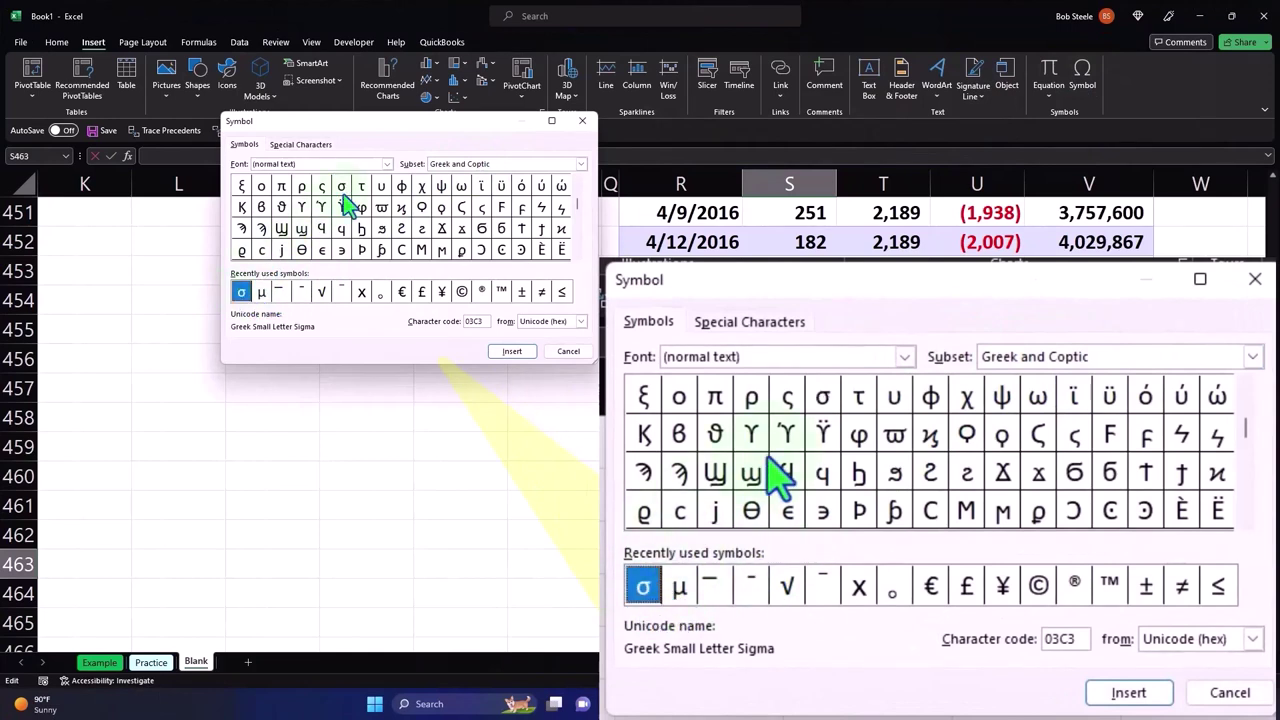
{"action": "left_click", "coordinate": [511, 351]}
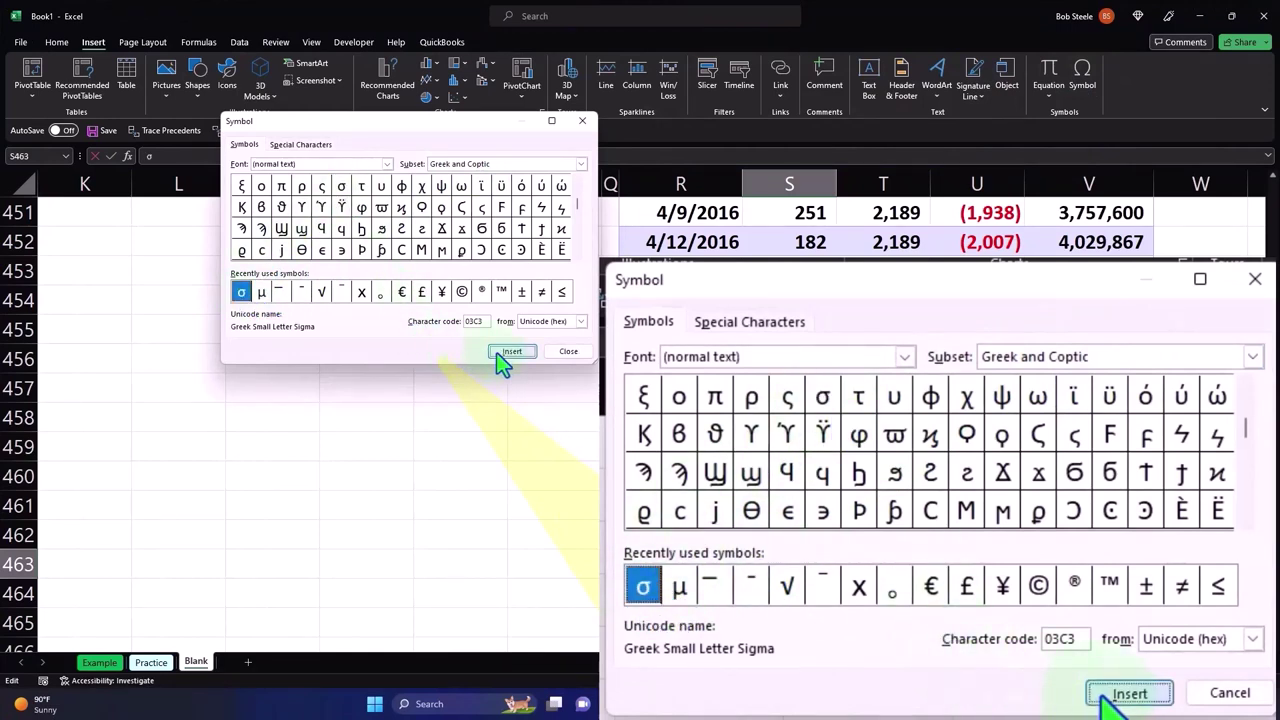
{"action": "left_click", "coordinate": [582, 120]}
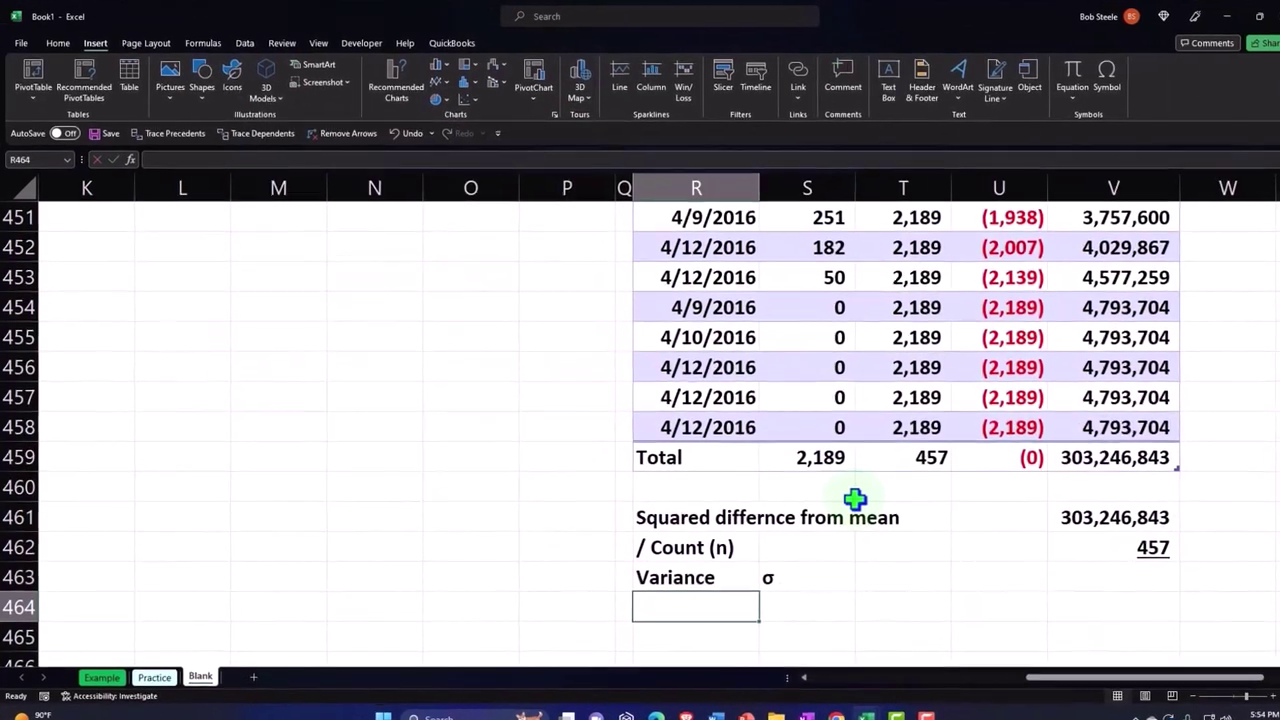
- Add a 2 after the sigma in S463 and format that 2 as superscript
{"action": "type", "text": "2"}
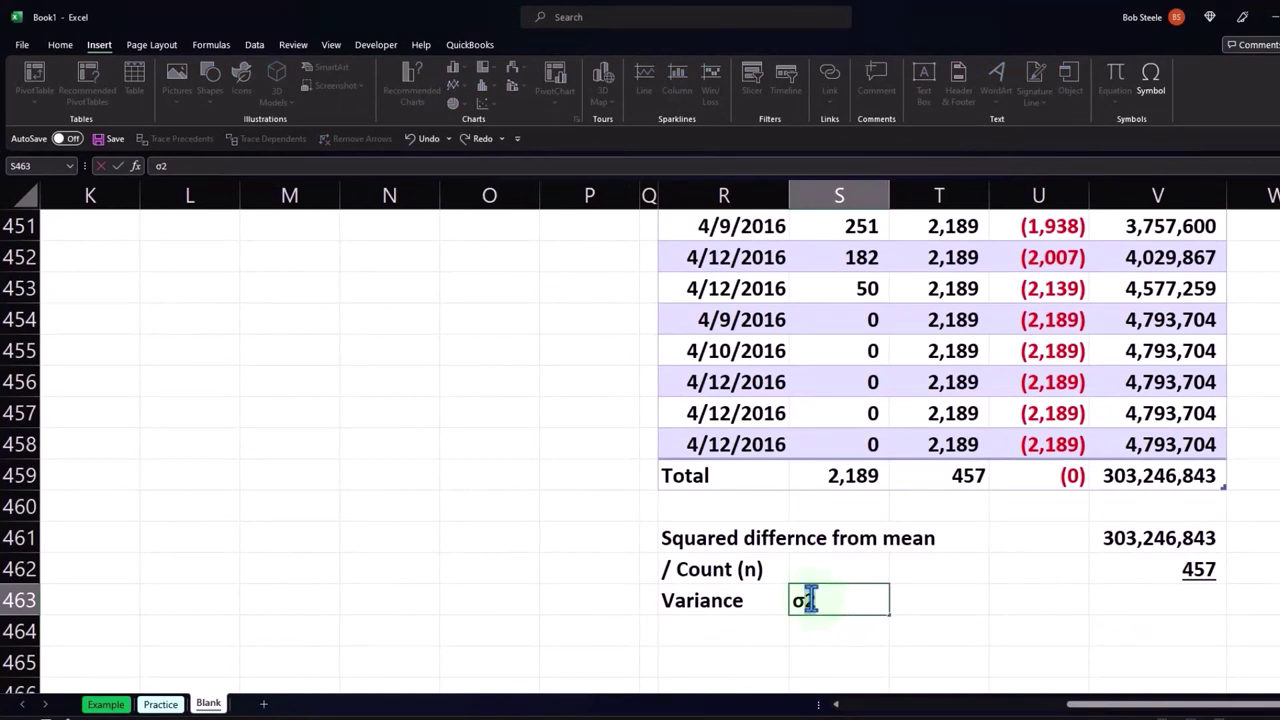
{"action": "right_click", "coordinate": [815, 603]}
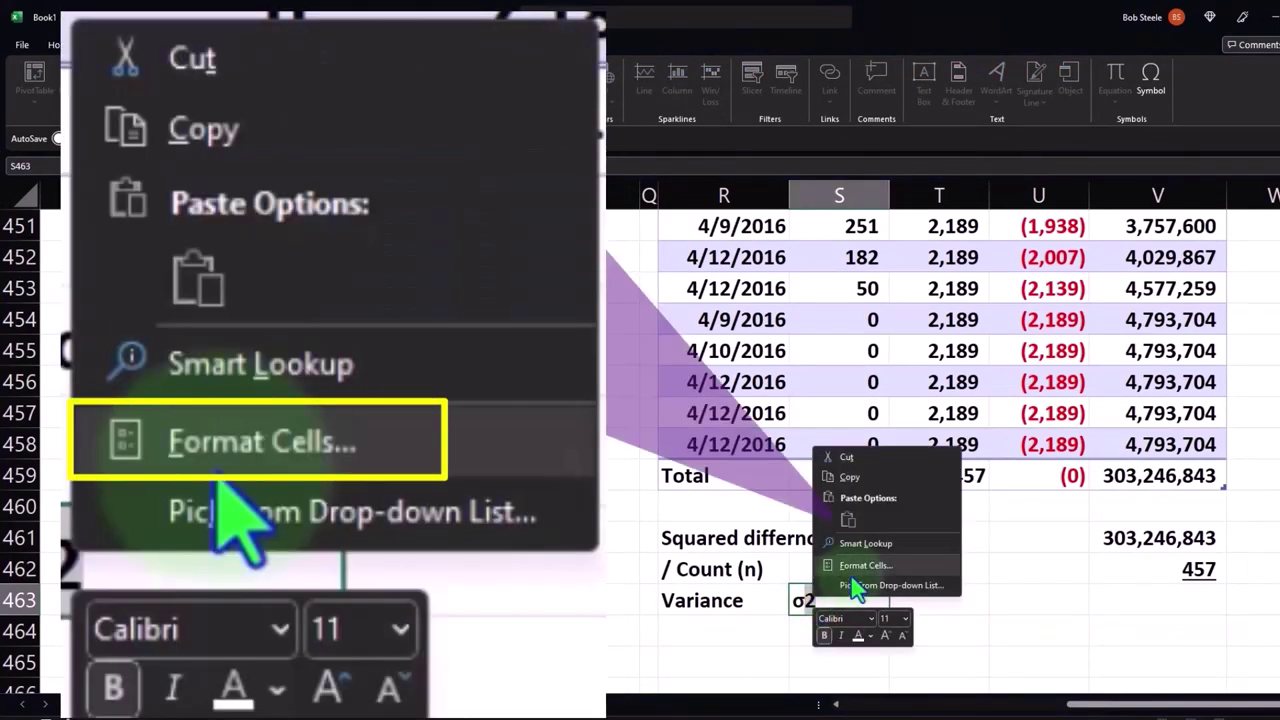
{"action": "left_click", "coordinate": [855, 570]}
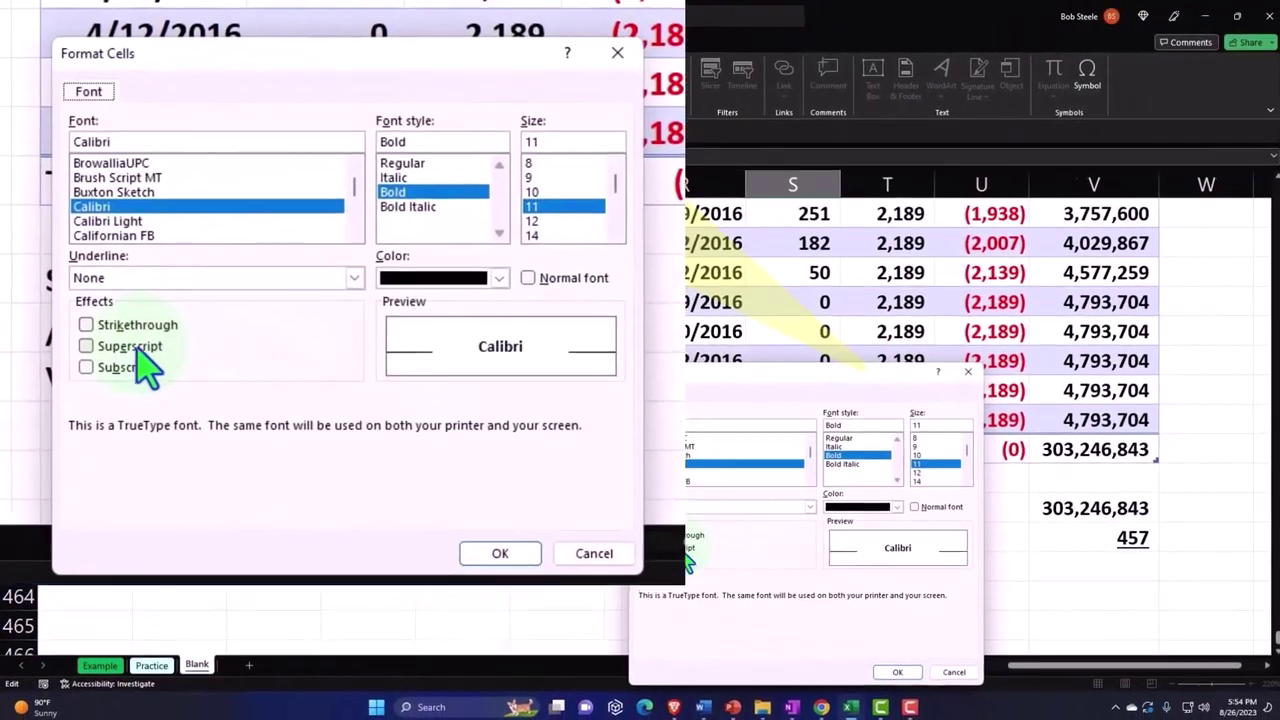
{"action": "left_click", "coordinate": [686, 552]}
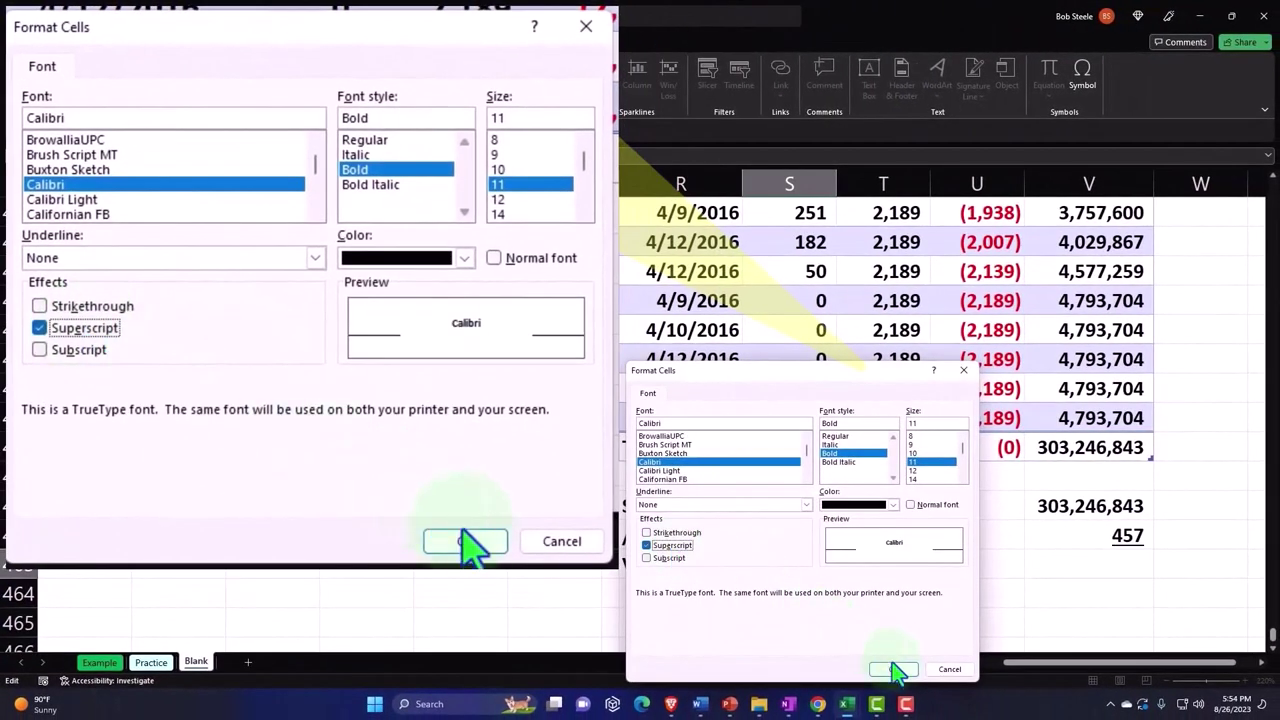
{"action": "left_click", "coordinate": [897, 672]}
{"action": "key", "text": "Return"}
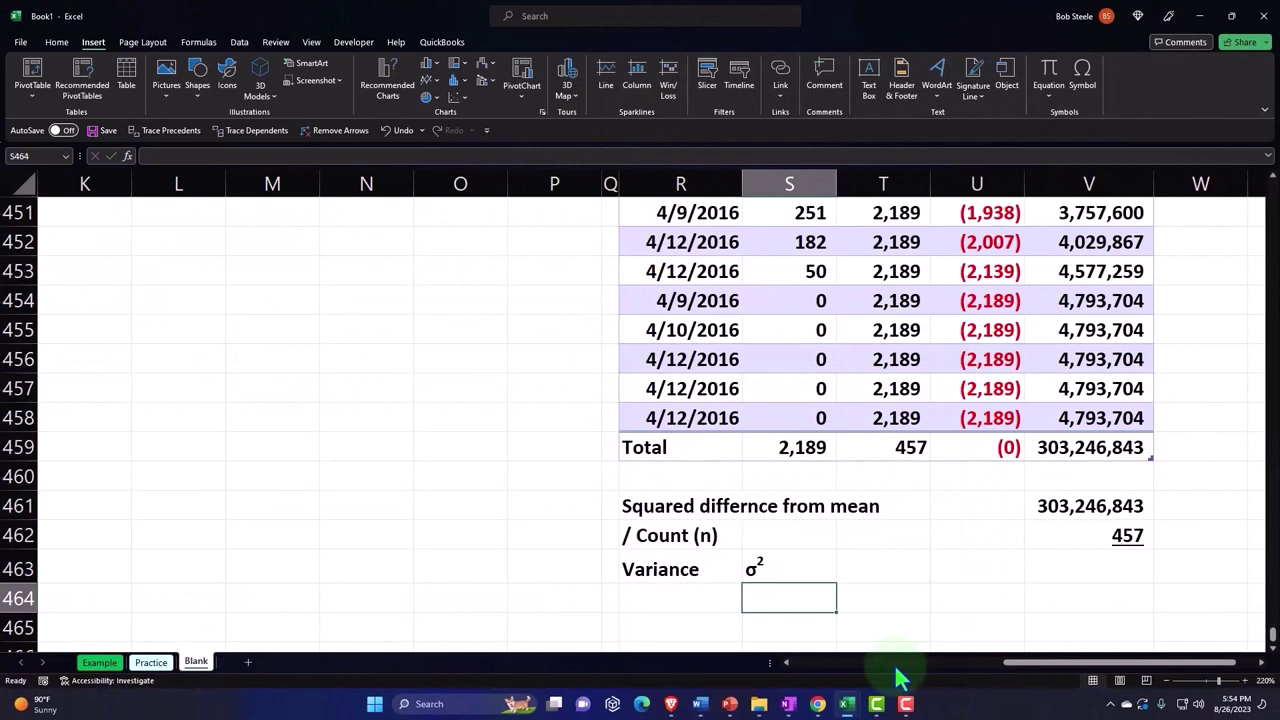
- Calculate the variance in V463 by dividing the squared difference total in V461 by the count in V462
{"action": "key", "text": "Up"}
{"action": "key", "text": "Right"}
{"action": "key", "text": "Right"}
{"action": "key", "text": "Right"}
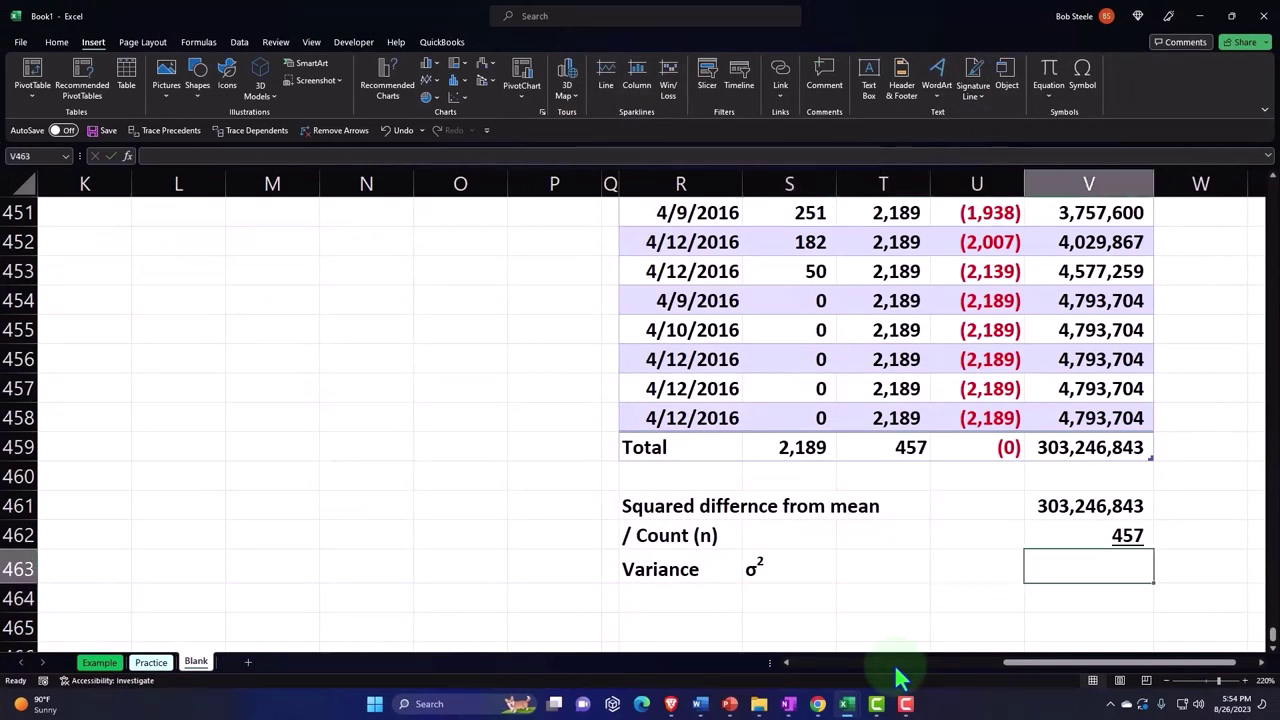
{"action": "type", "text": "="}
{"action": "key", "text": "Up"}
{"action": "key", "text": "Up"}
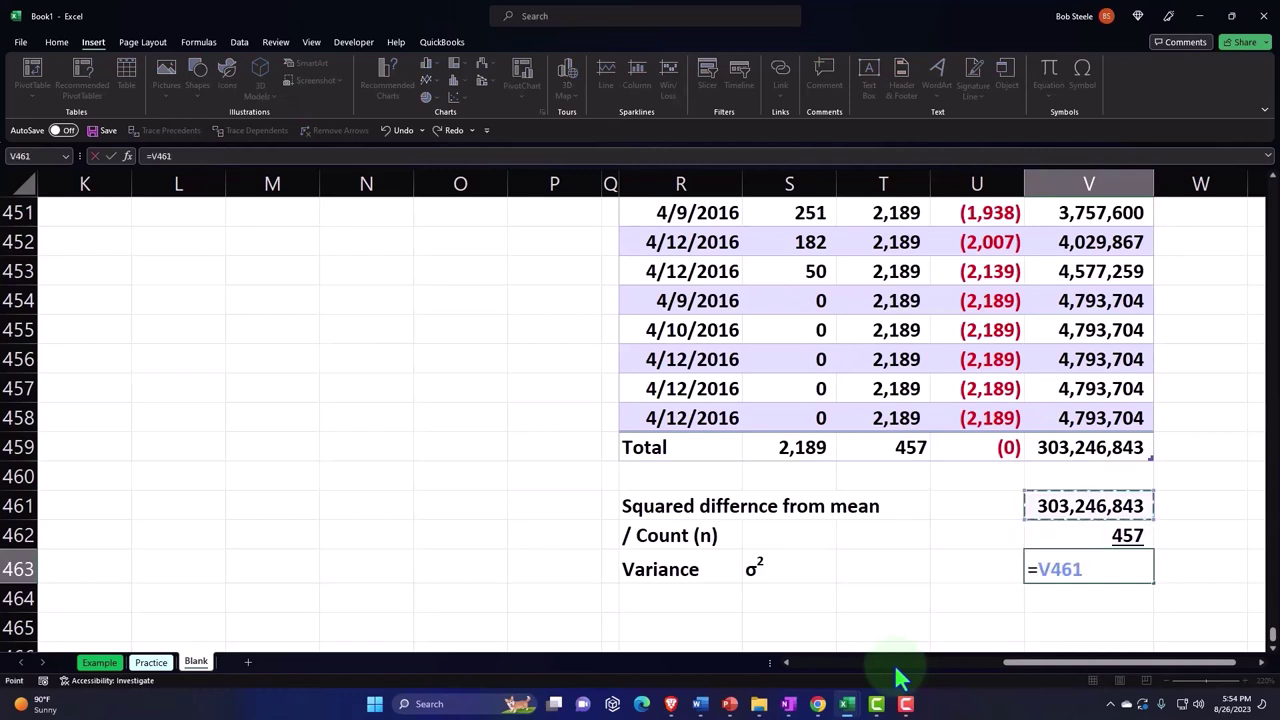
{"action": "type", "text": "/"}
{"action": "key", "text": "Up"}
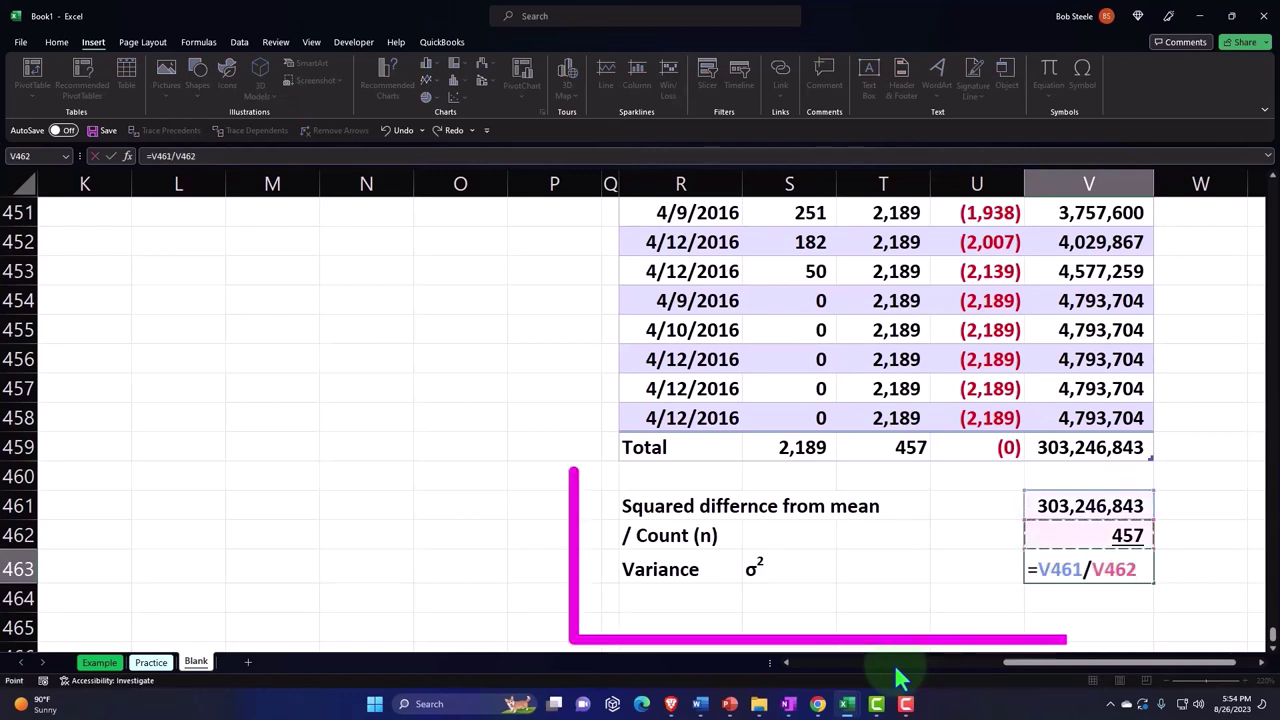
{"action": "key", "text": "Return"}
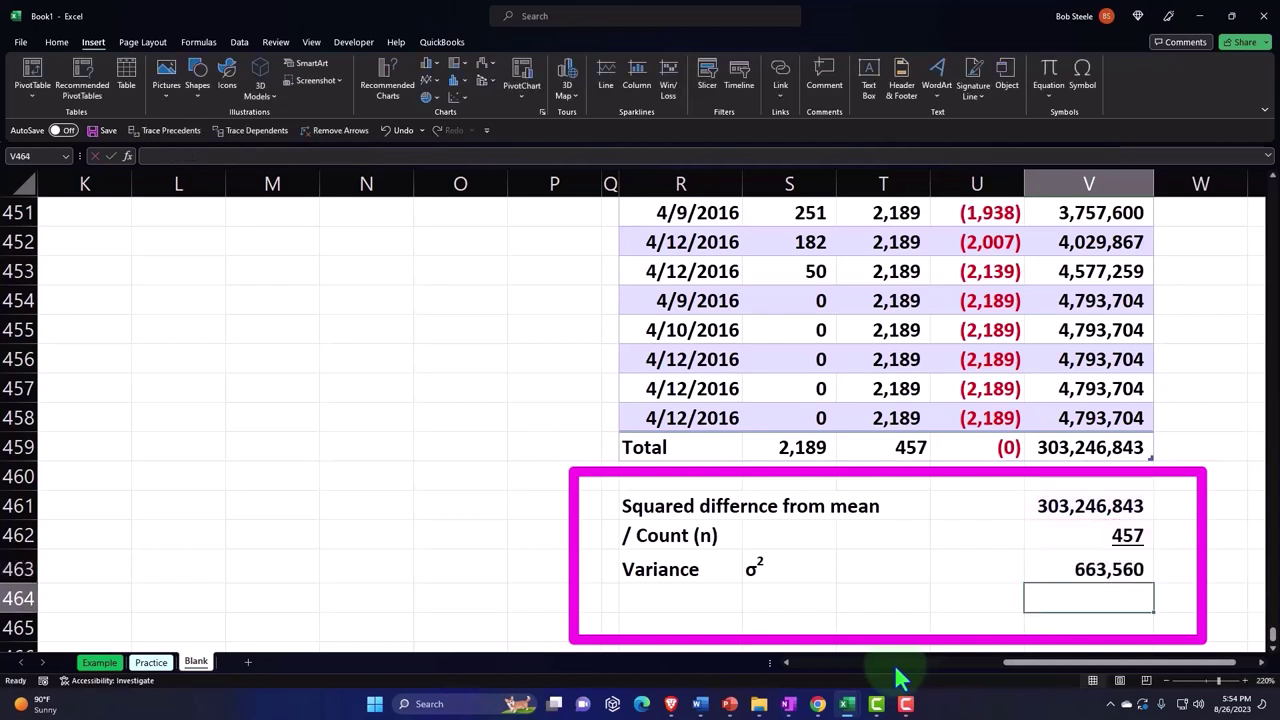
- Enter the label "Standard deviation of Population" in R464, below the Variance label
{"action": "key", "text": "Left"}
{"action": "key", "text": "Left"}
{"action": "key", "text": "Left"}
{"action": "key", "text": "Left"}
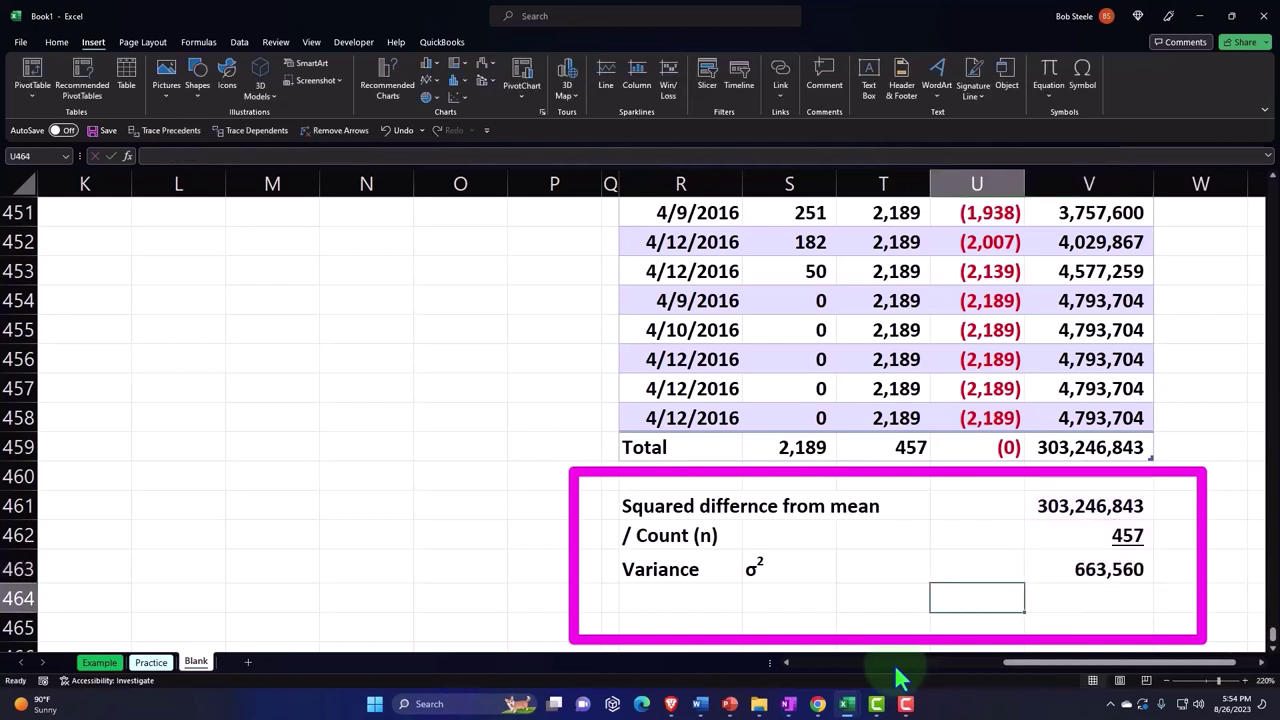
{"action": "type", "text": "St"}
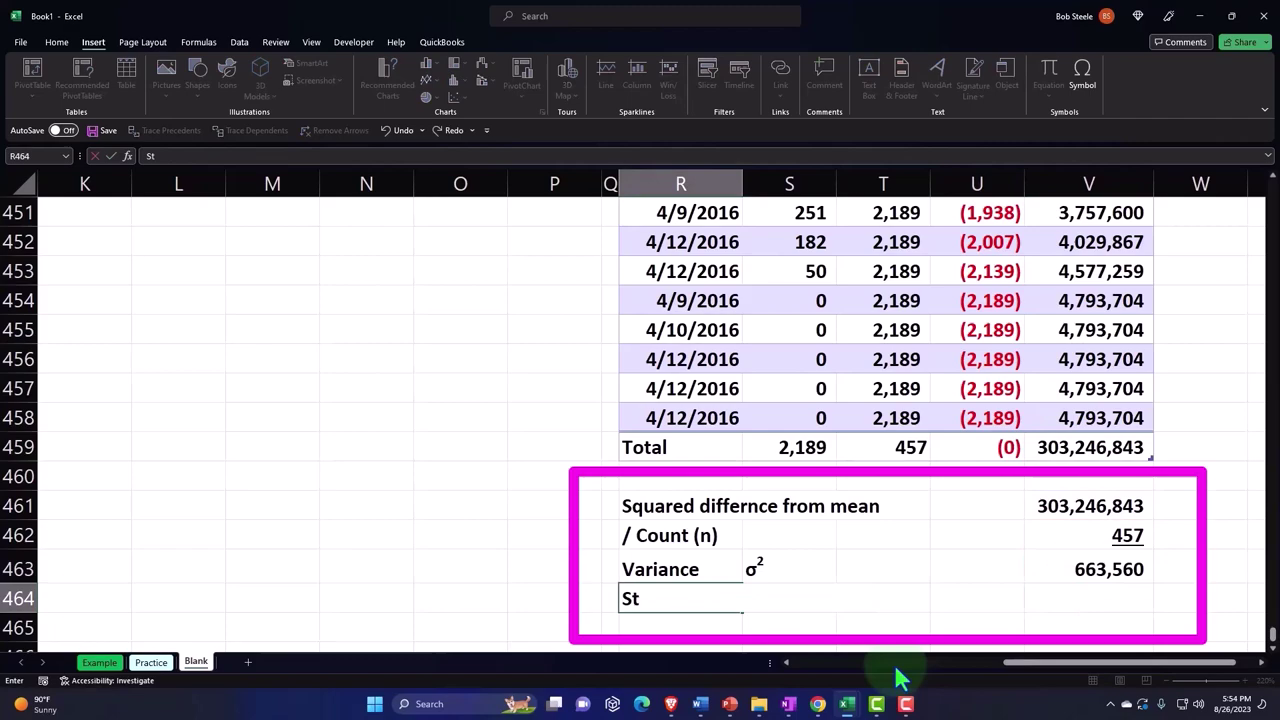
{"action": "type", "text": "andard de"}
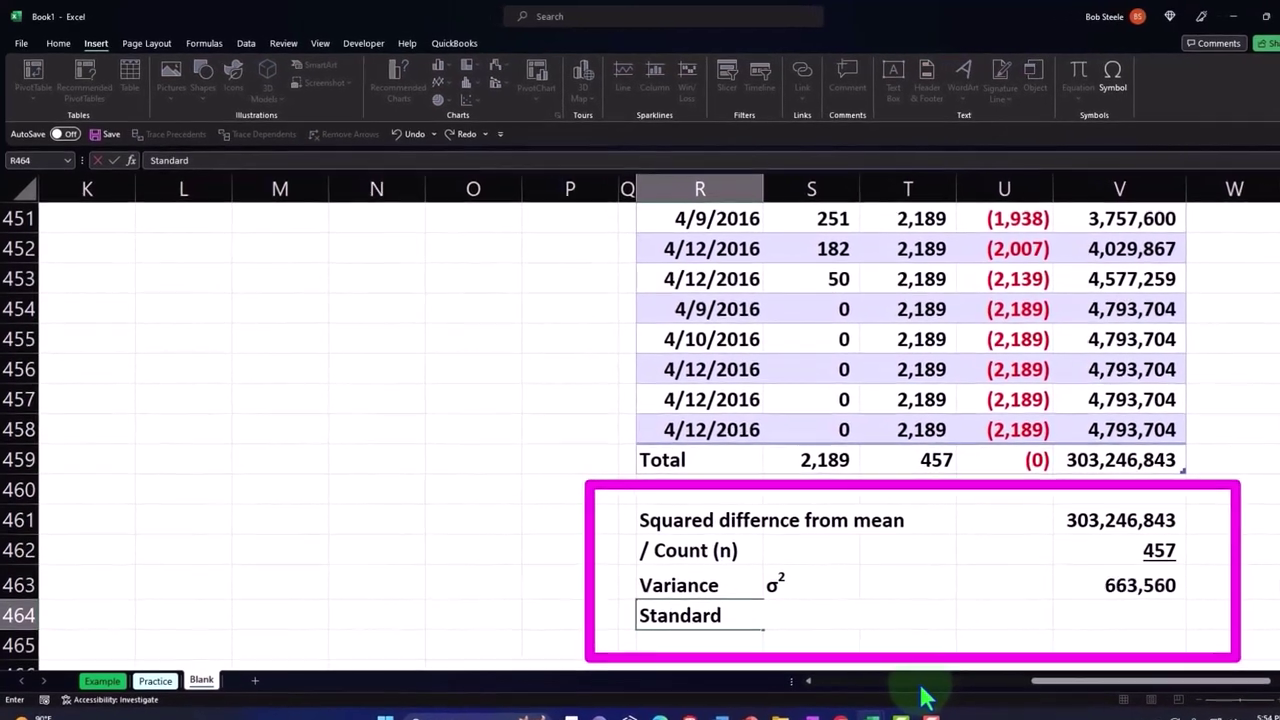
{"action": "type", "text": "viation of Pop"}
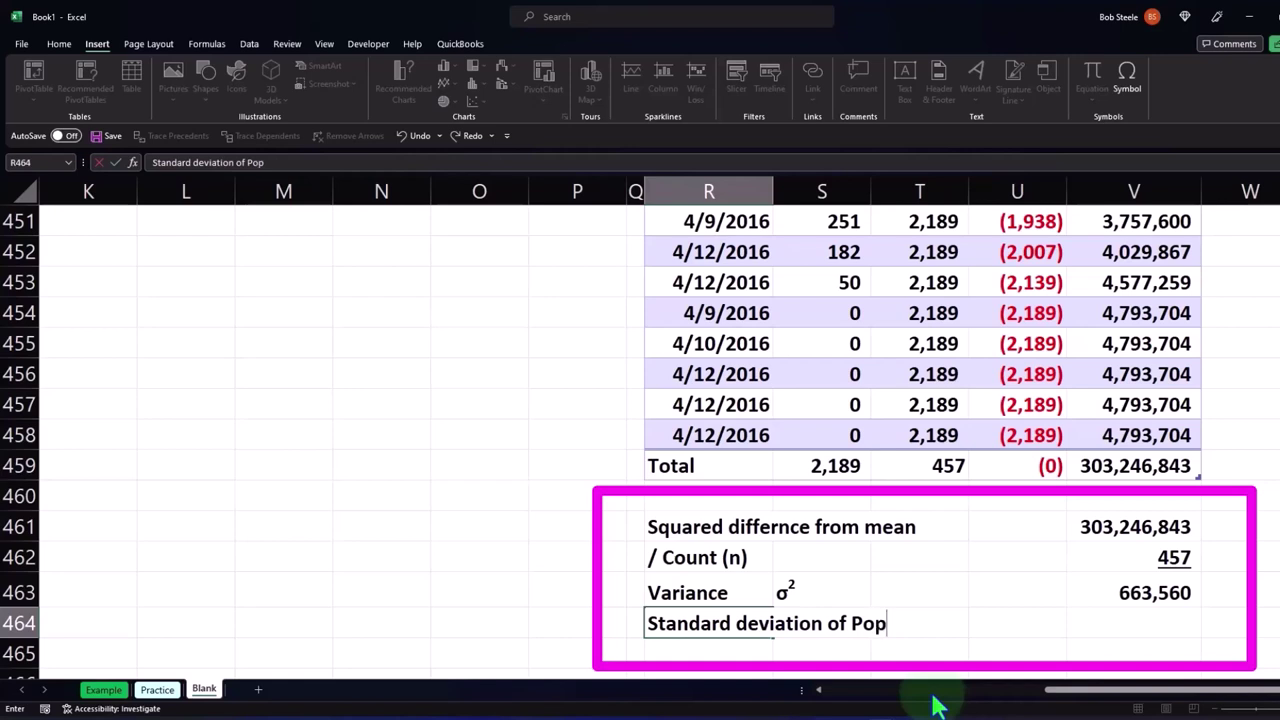
{"action": "type", "text": "ulation"}
{"action": "key", "text": "Right"}
{"action": "key", "text": "Right"}
{"action": "key", "text": "Right"}
{"action": "key", "text": "Right"}
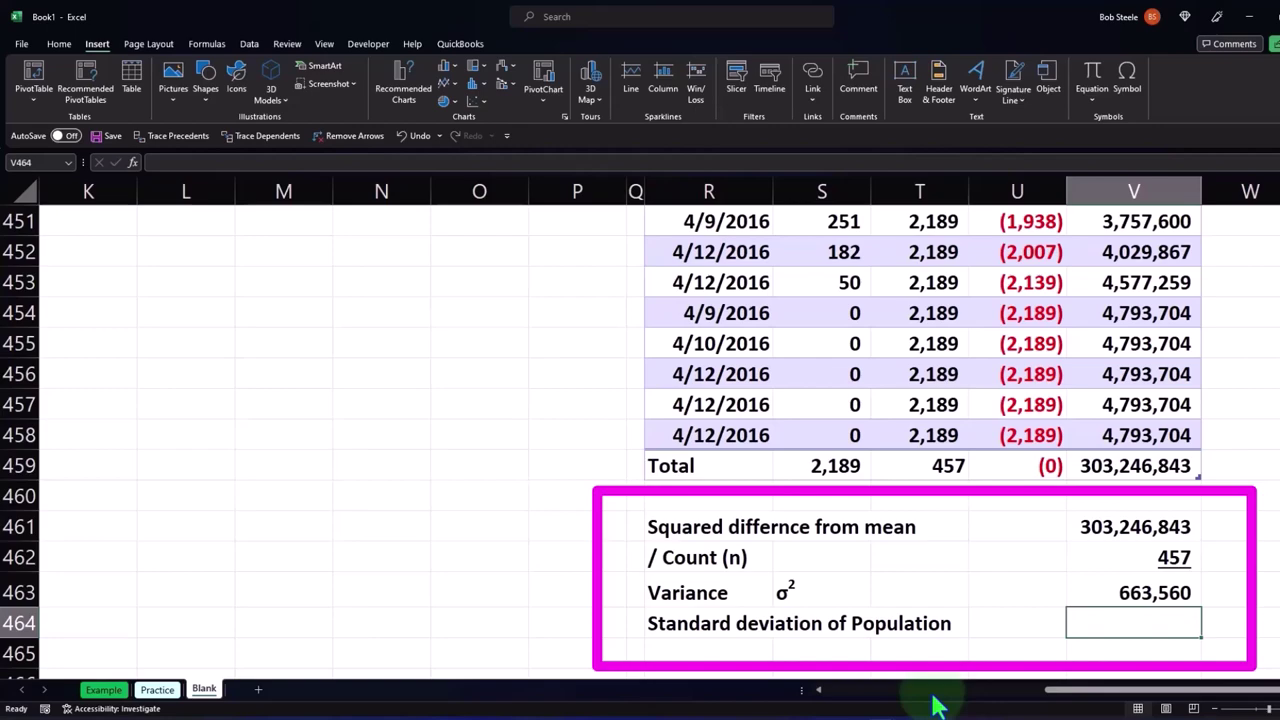
- Insert a Greek small letter sigma (σ) symbol in U464, beside the standard deviation label
{"action": "left_click", "coordinate": [1010, 614]}
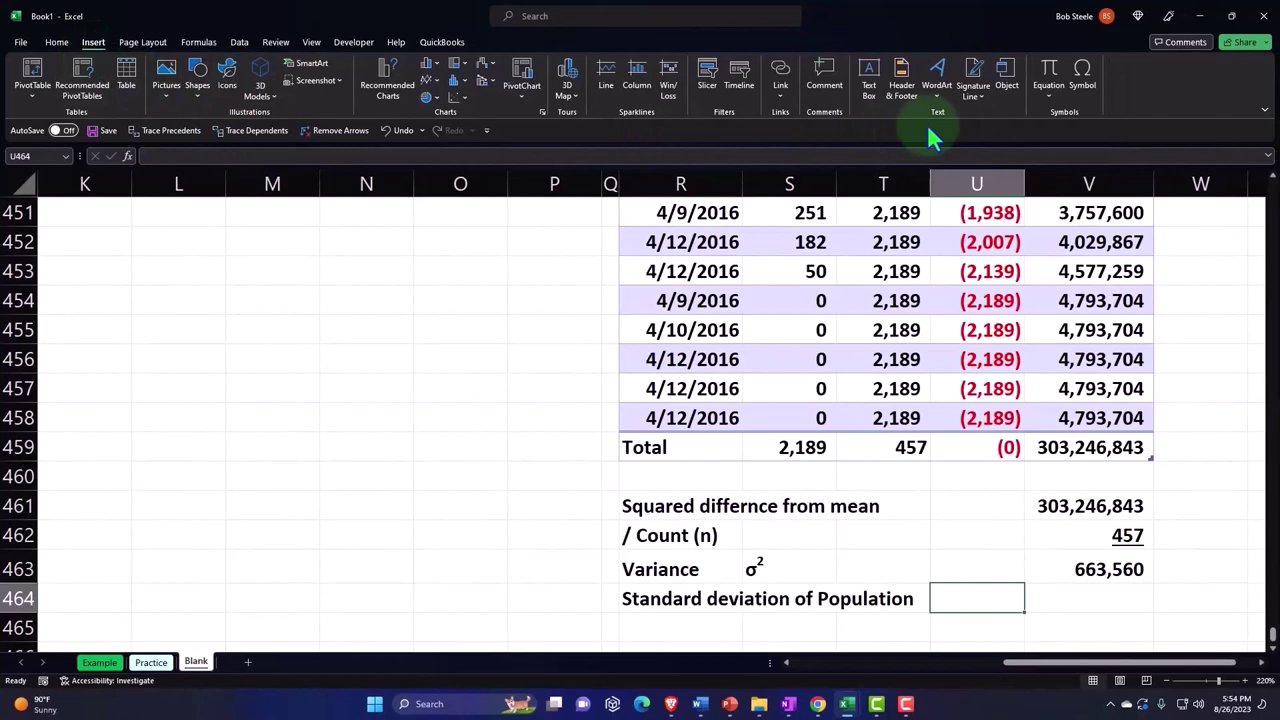
{"action": "left_click", "coordinate": [1088, 82]}
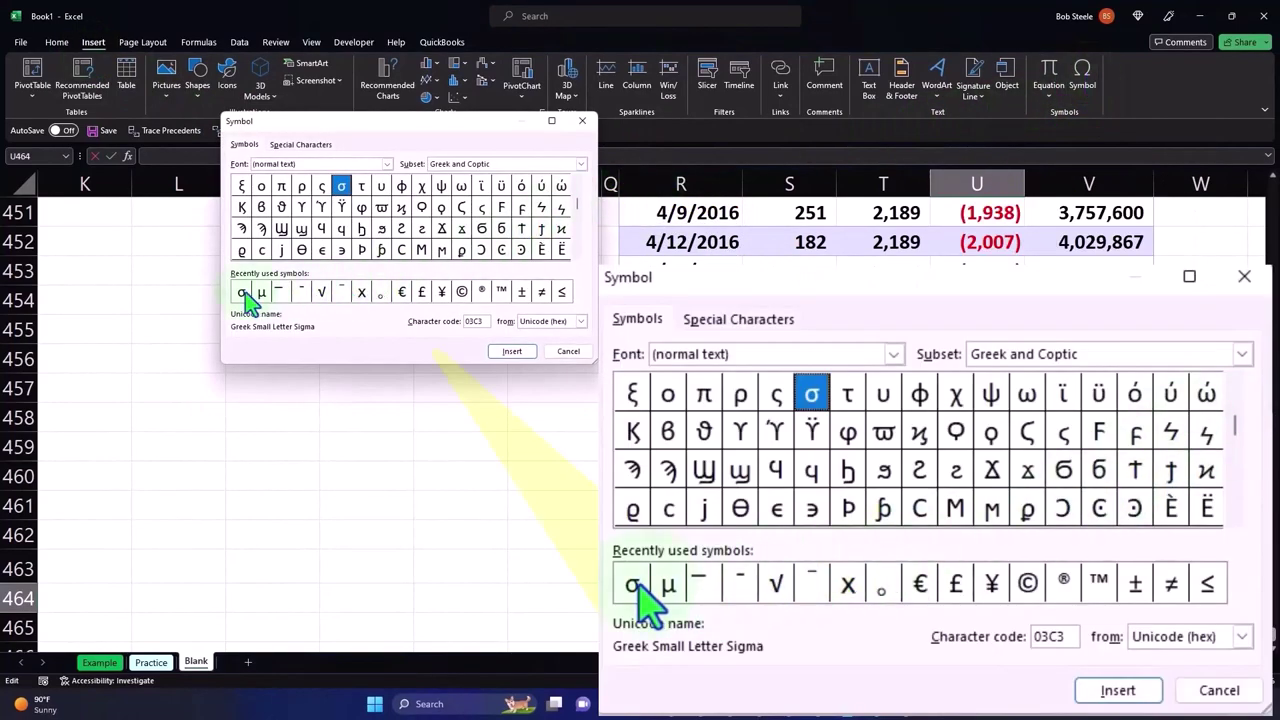
{"action": "left_click", "coordinate": [241, 292]}
{"action": "left_click", "coordinate": [514, 354]}
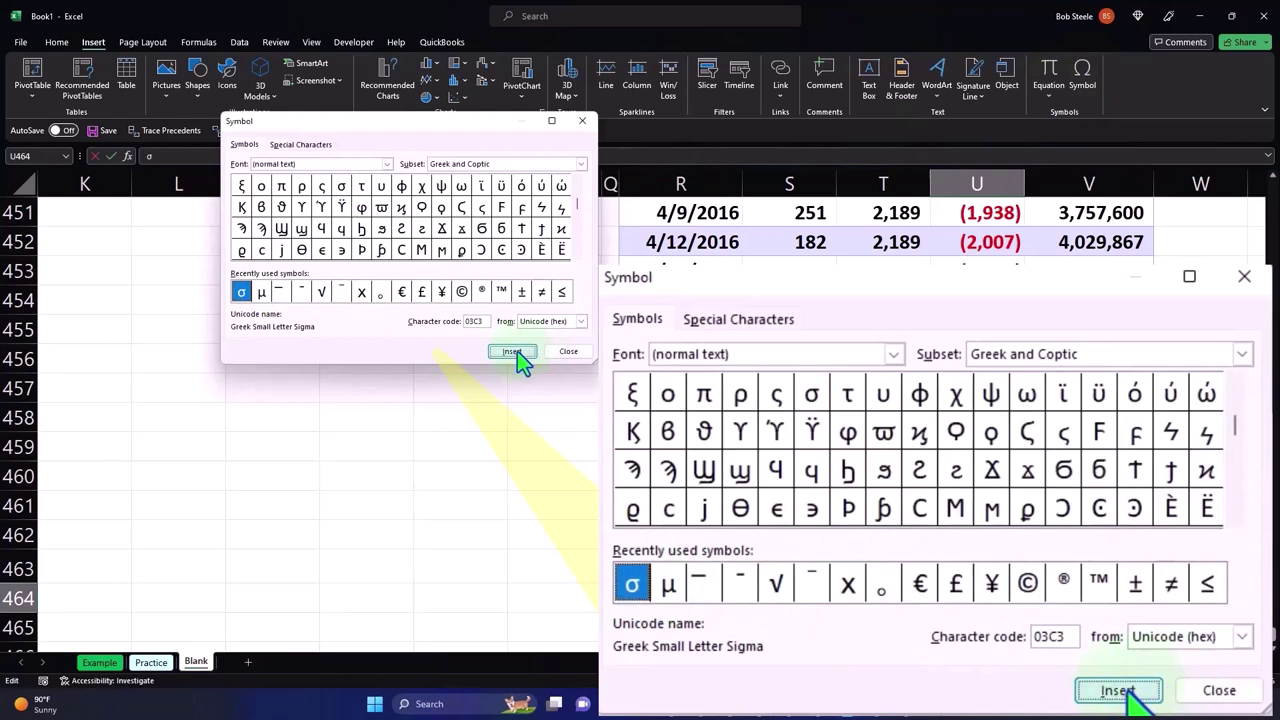
{"action": "left_click", "coordinate": [516, 357]}
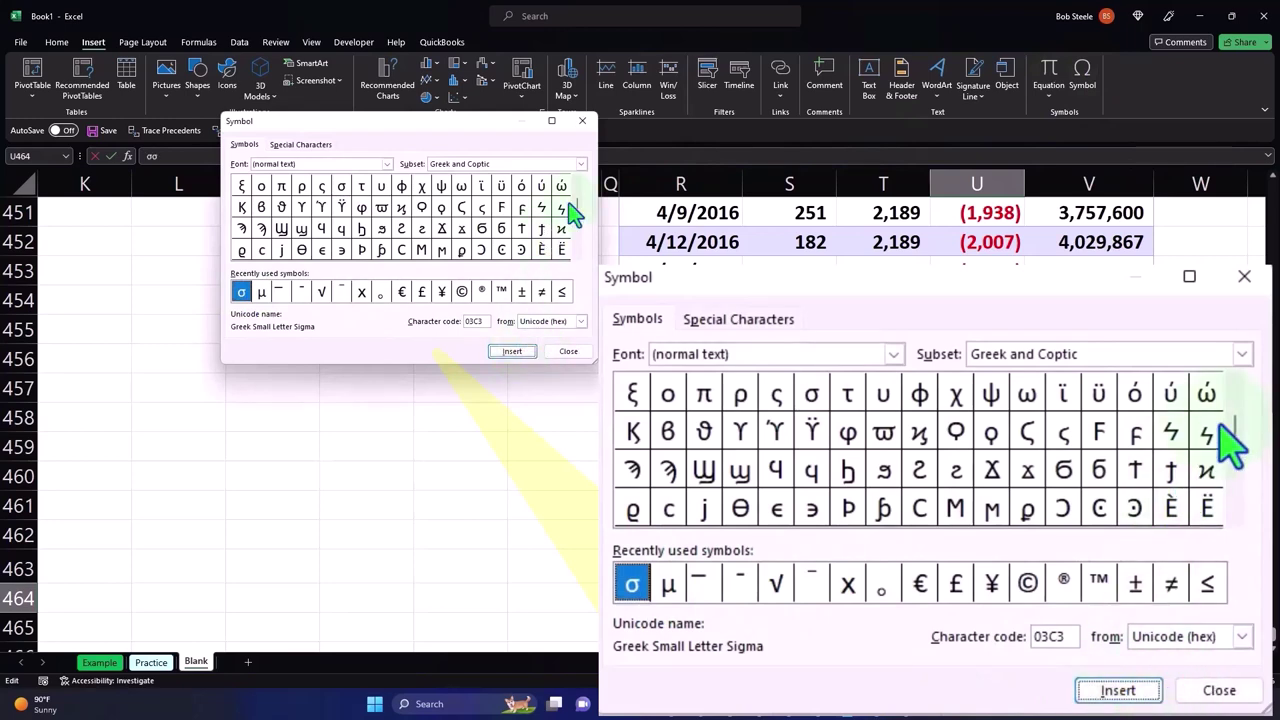
{"action": "key", "text": "Escape"}
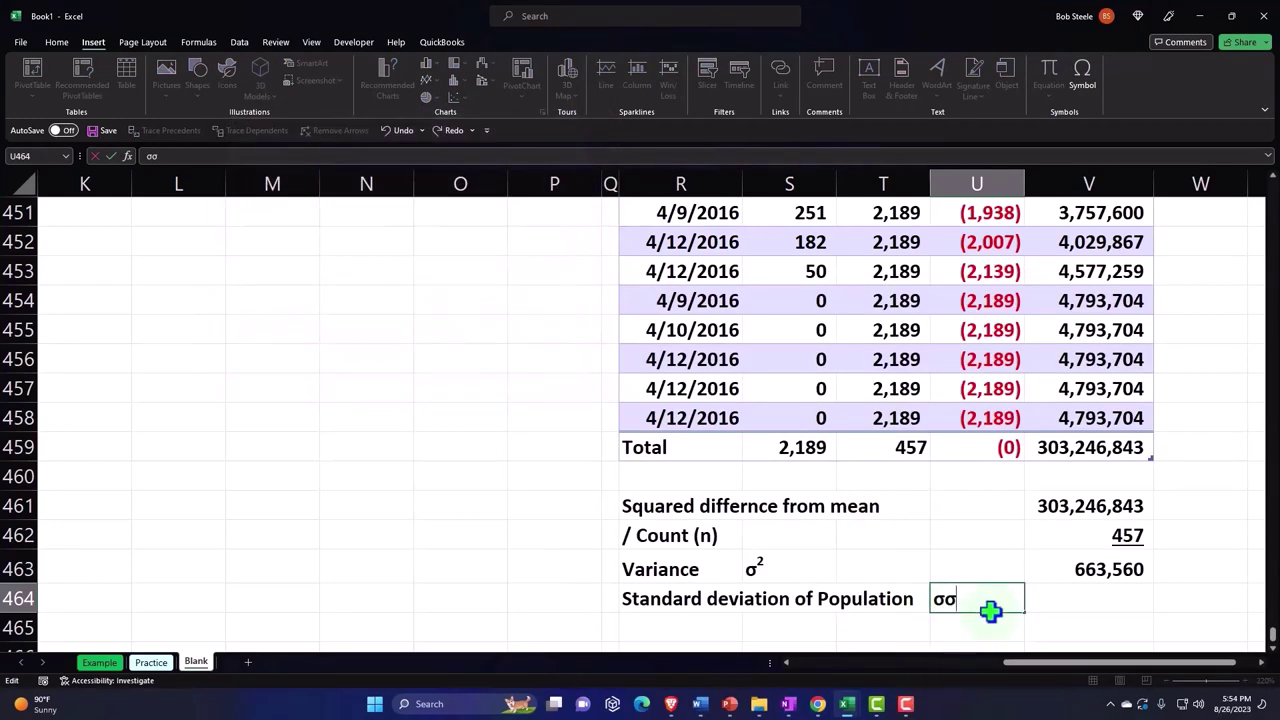
{"action": "key", "text": "Return"}
- Calculate the population standard deviation in V464 as the square root of the variance, using =SQRT(V463)
{"action": "key", "text": "Up"}
{"action": "key", "text": "Right"}
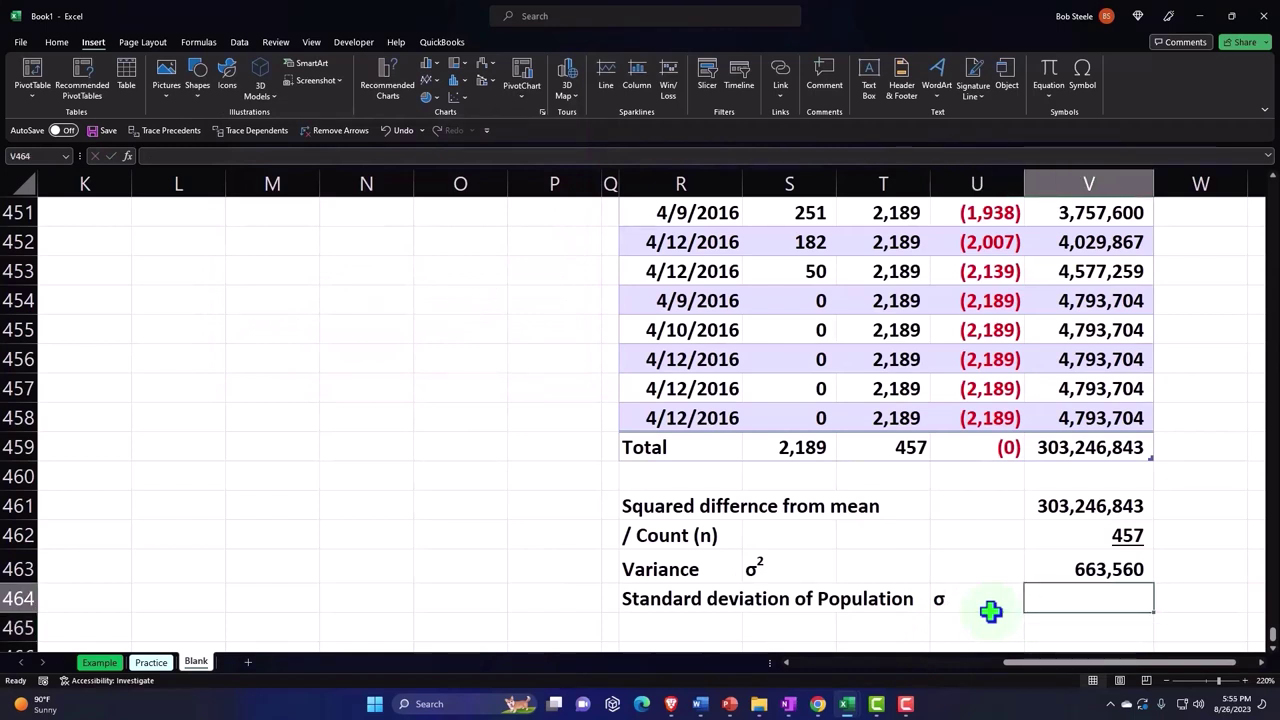
{"action": "type", "text": "="}
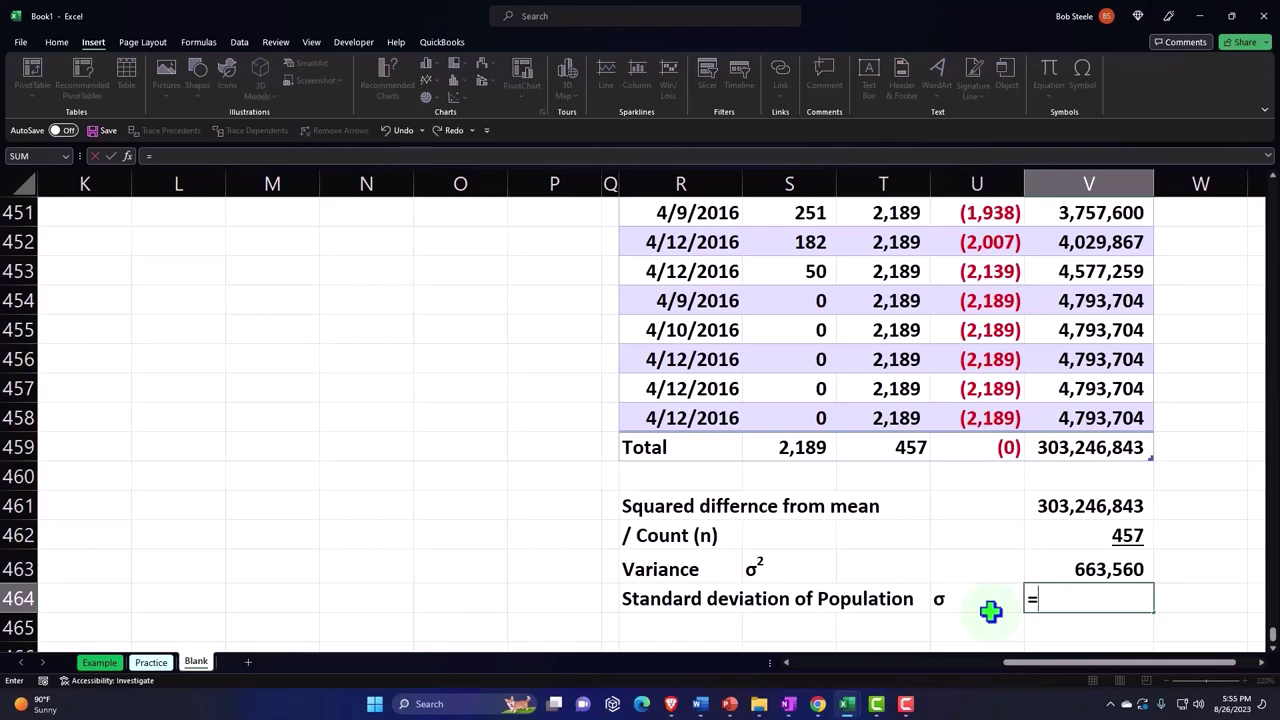
{"action": "type", "text": "sq"}
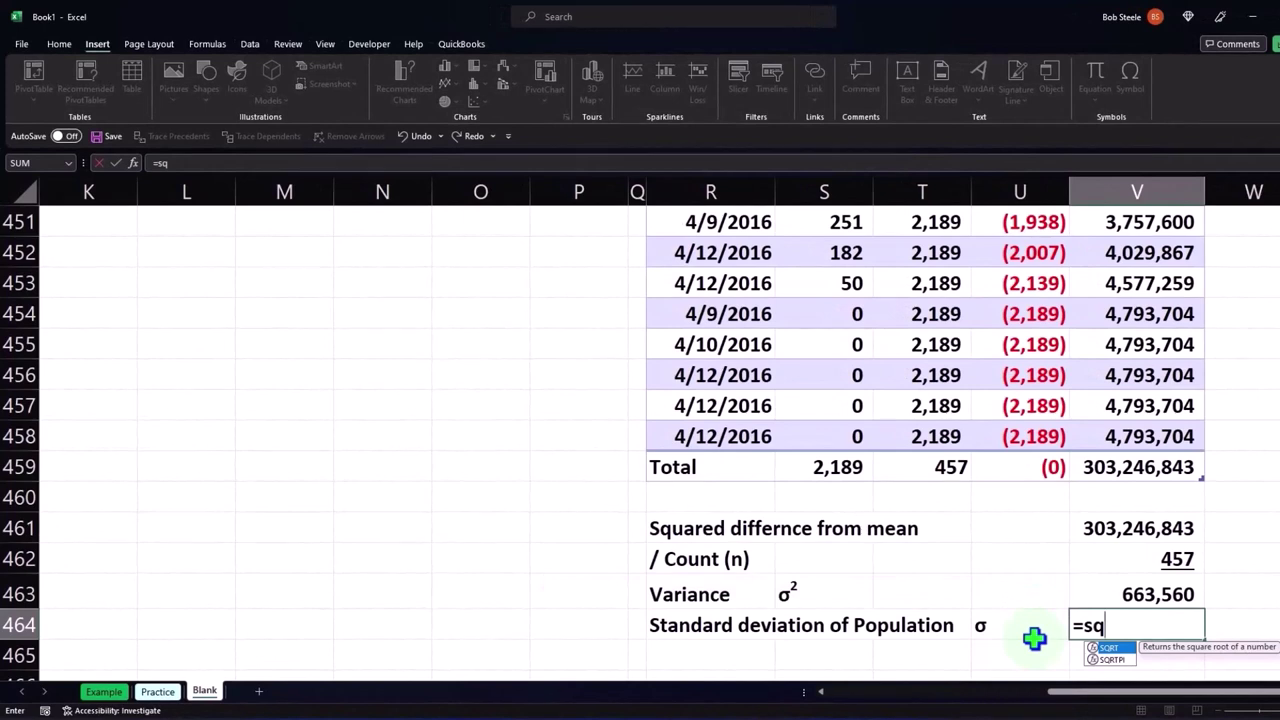
{"action": "double_click", "coordinate": [1105, 648]}
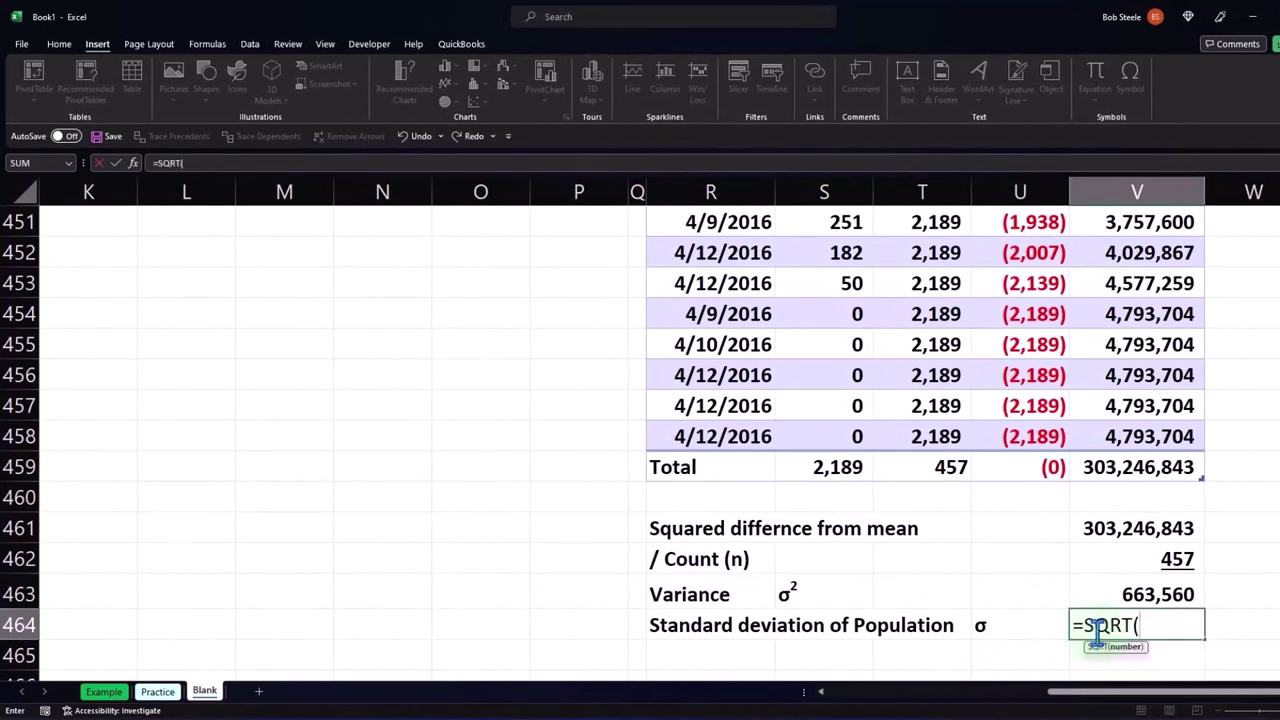
{"action": "left_click", "coordinate": [1112, 595]}
{"action": "key", "text": "Return"}
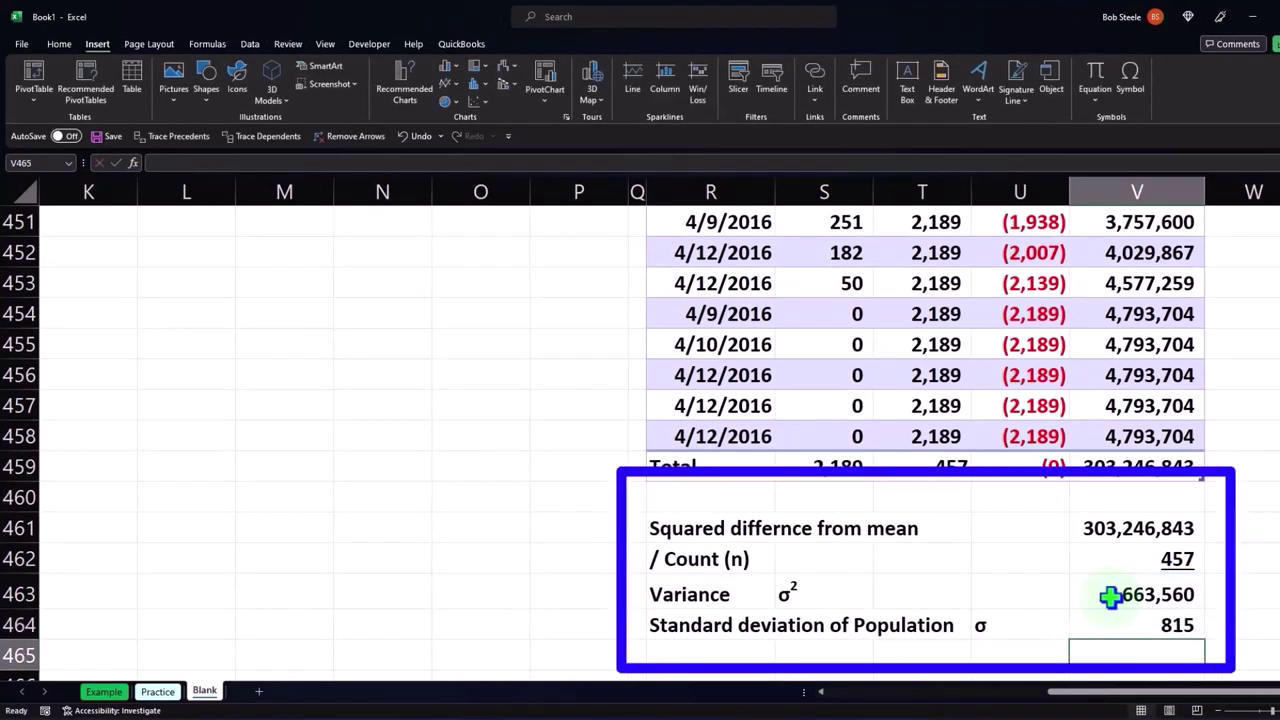
- Show the standard deviation in V464 with two decimal places
{"action": "left_click", "coordinate": [1150, 625]}
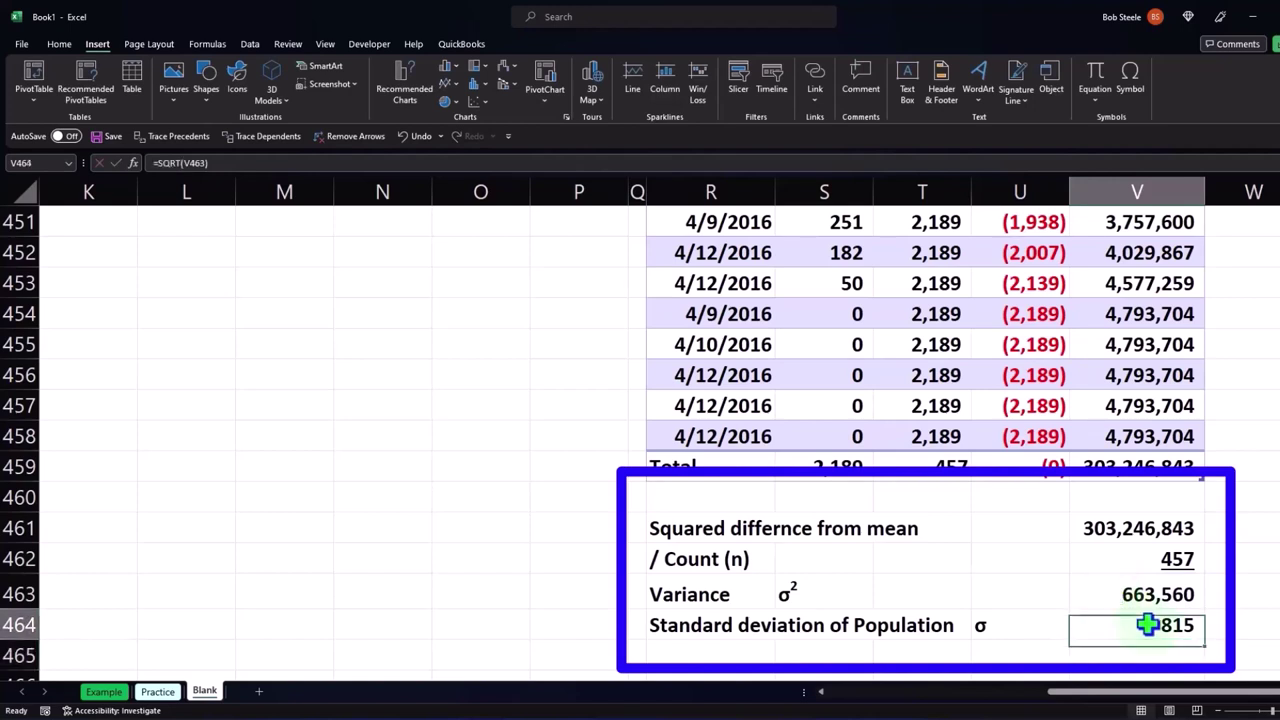
{"action": "left_click", "coordinate": [60, 47]}
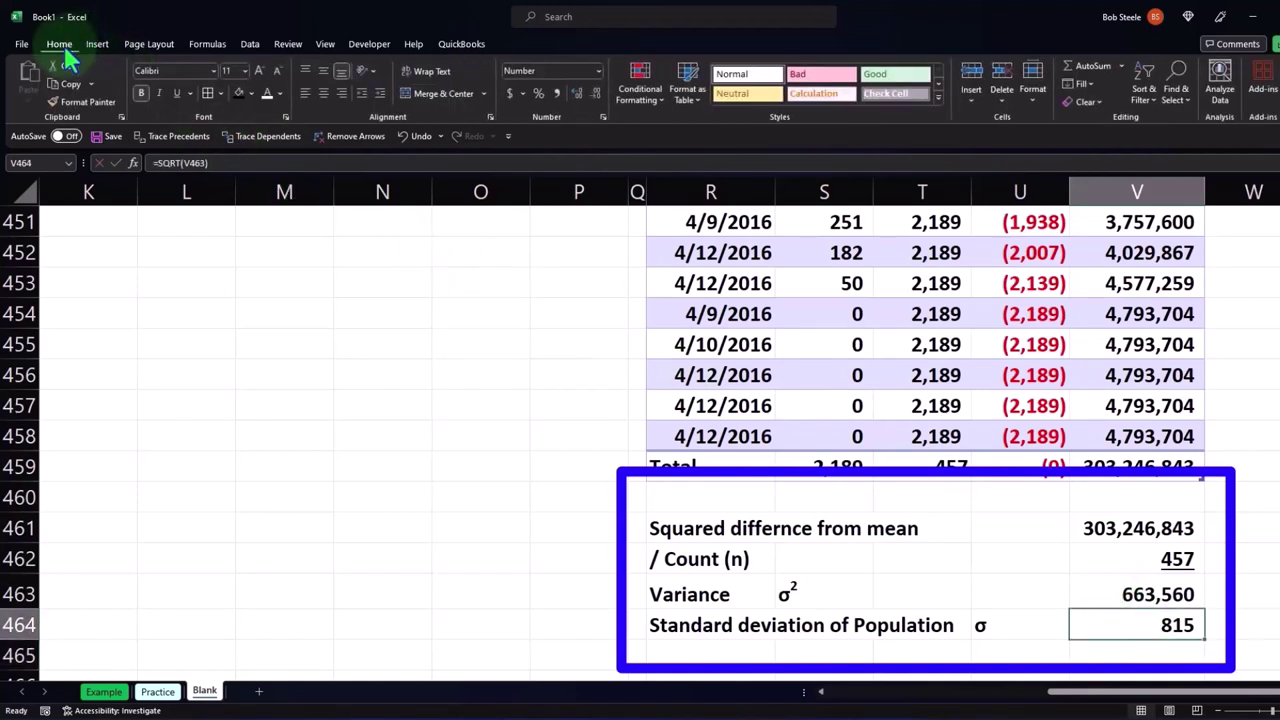
{"action": "left_click", "coordinate": [576, 96]}
{"action": "left_click", "coordinate": [576, 96]}
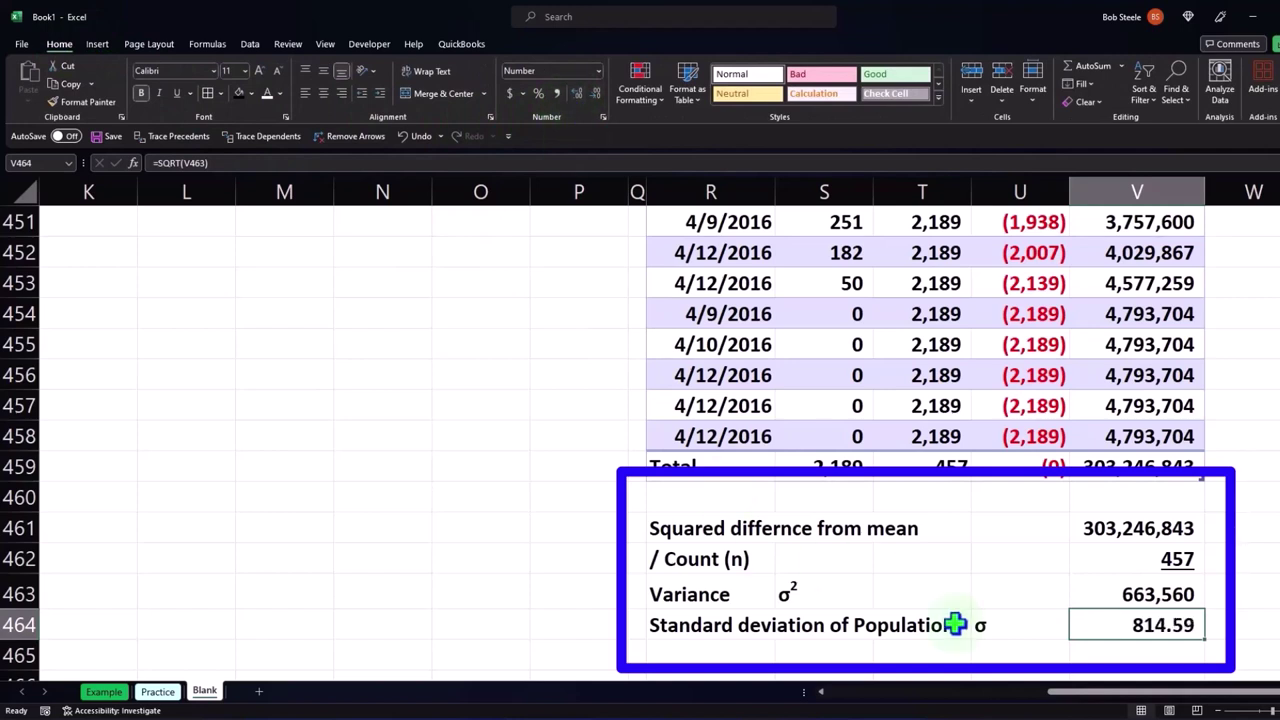
- Format the calculation block R461:V464 with the recently used light blue fill and borders around all cells
{"action": "left_click", "coordinate": [929, 590]}
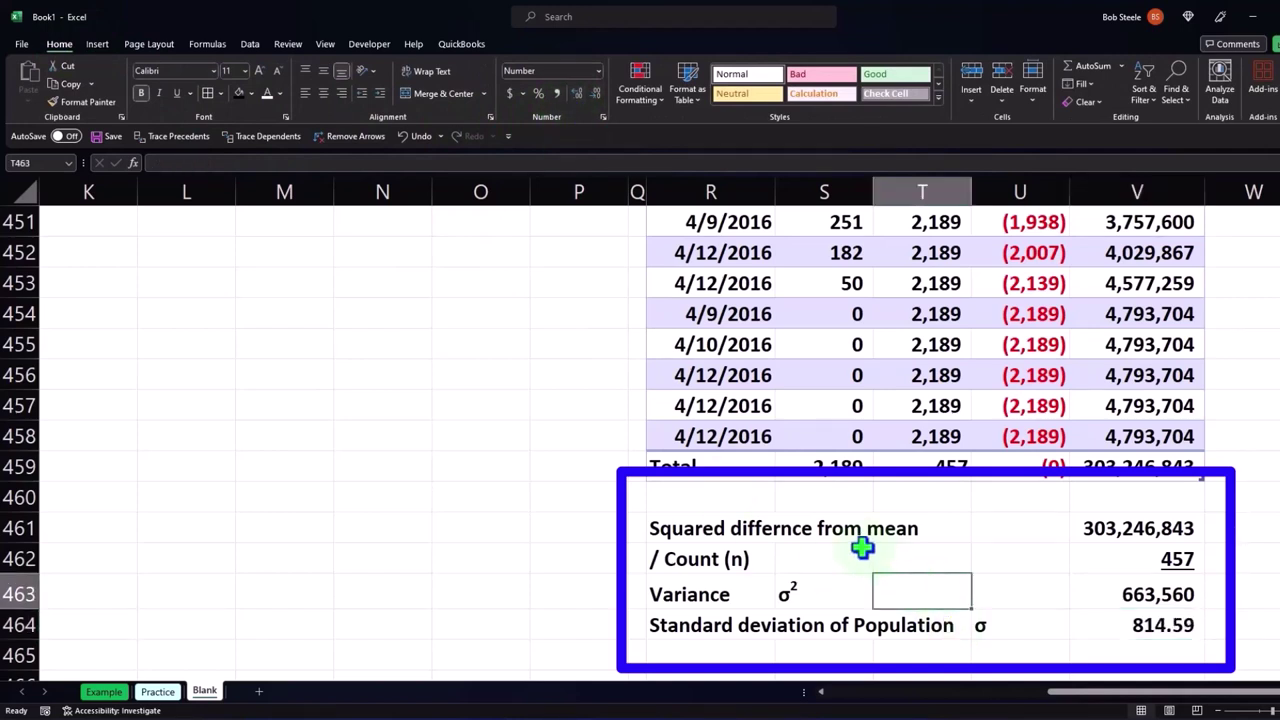
{"action": "left_click_drag", "start_coordinate": [690, 528], "coordinate": [1106, 609]}
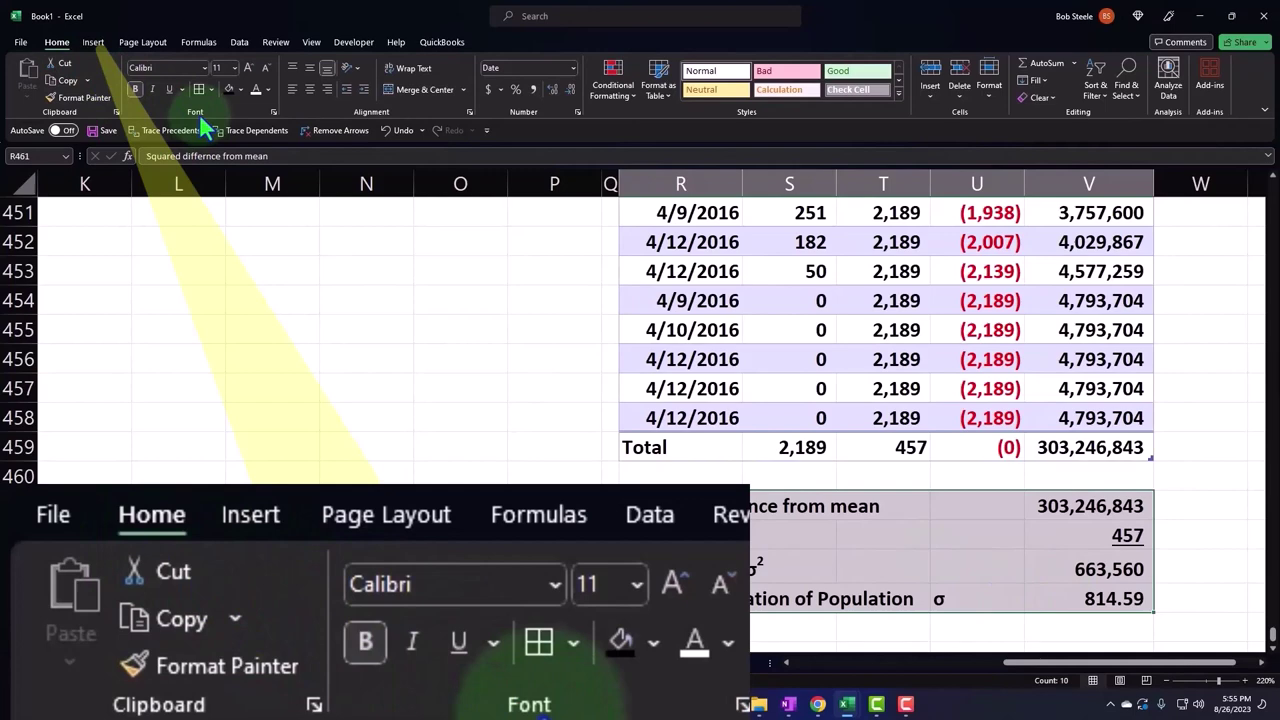
{"action": "left_click", "coordinate": [238, 89]}
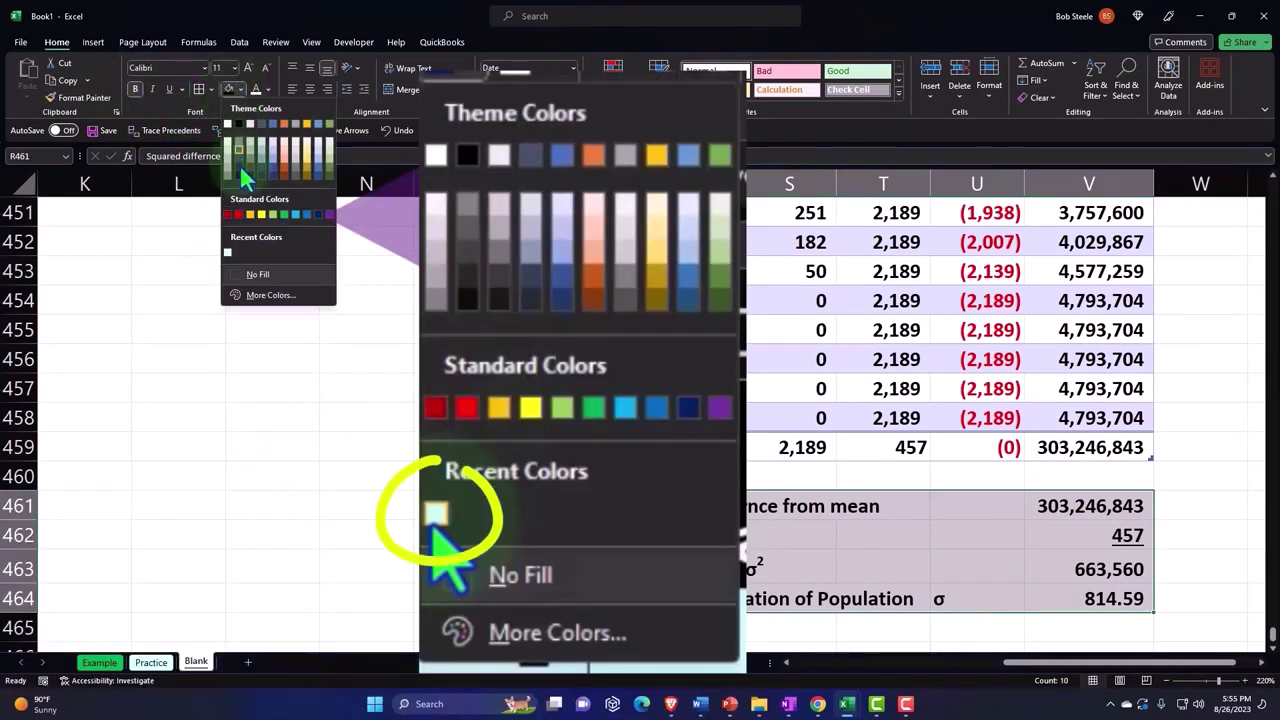
{"action": "left_click", "coordinate": [228, 252]}
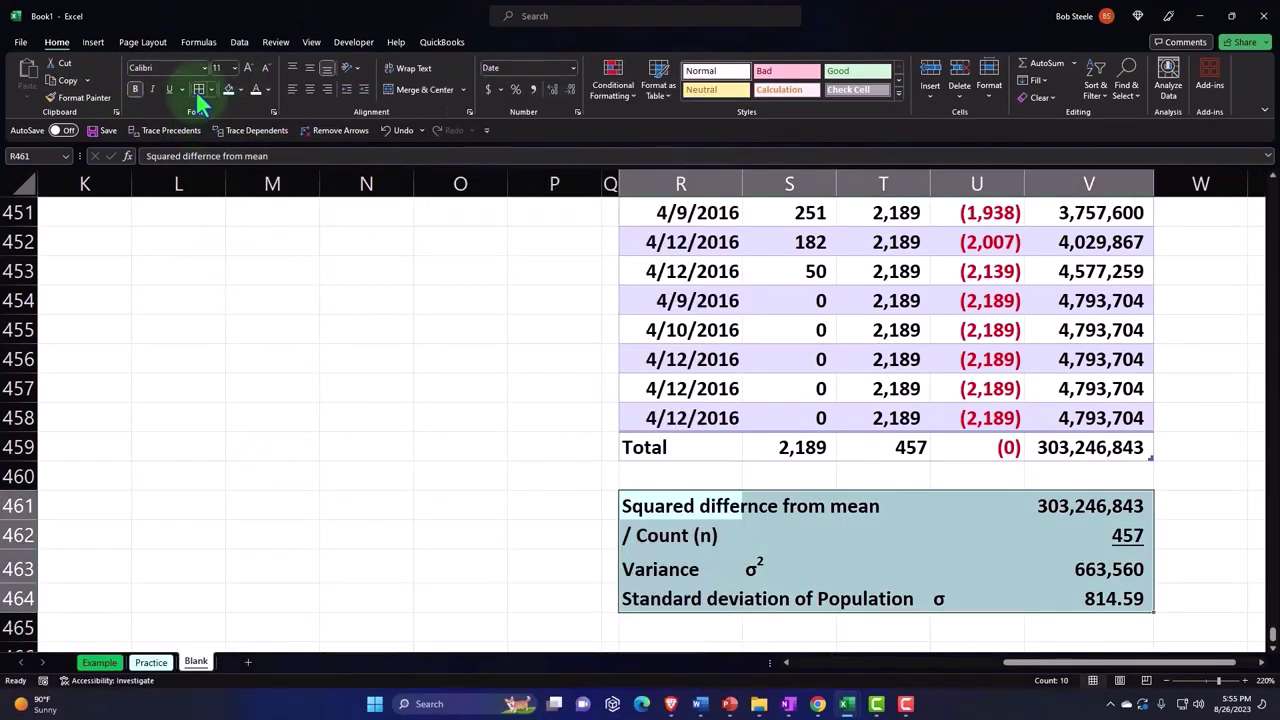
{"action": "left_click", "coordinate": [804, 507]}
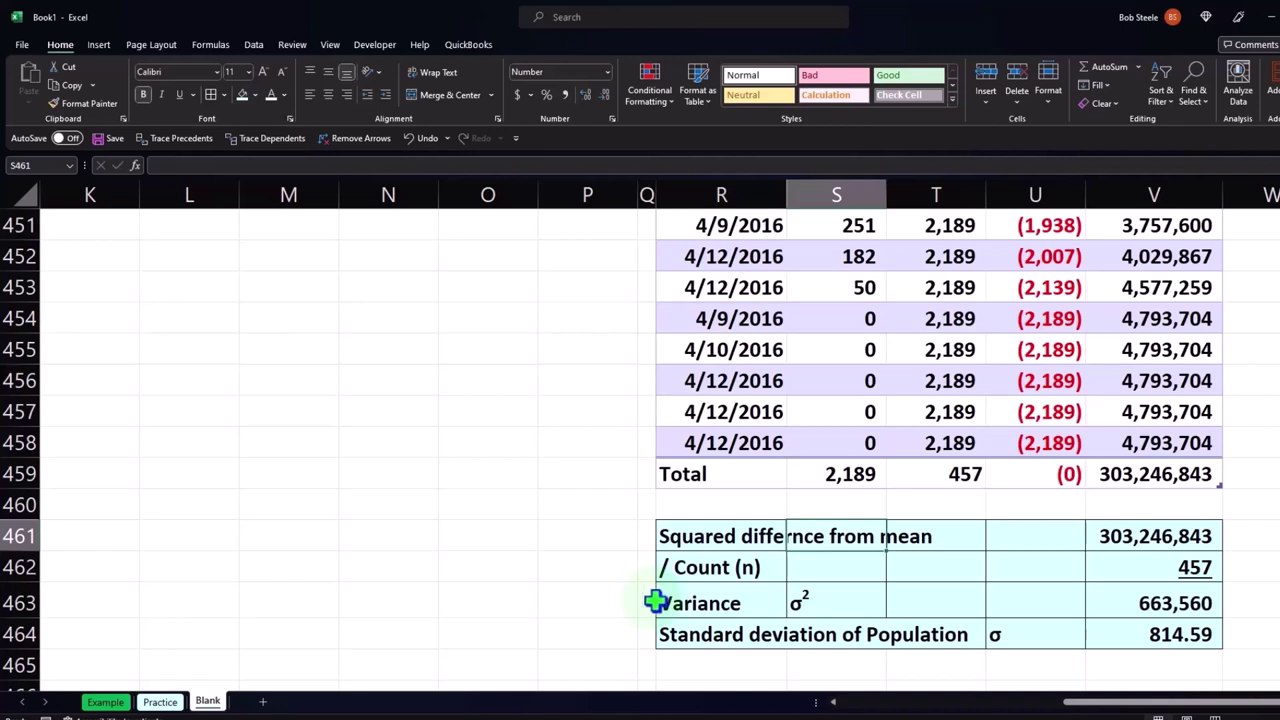
- Compare the variance and standard deviation in V463:V464 with the population and sample statistics in column E, checking their formulas
{"action": "left_click", "coordinate": [1116, 598]}
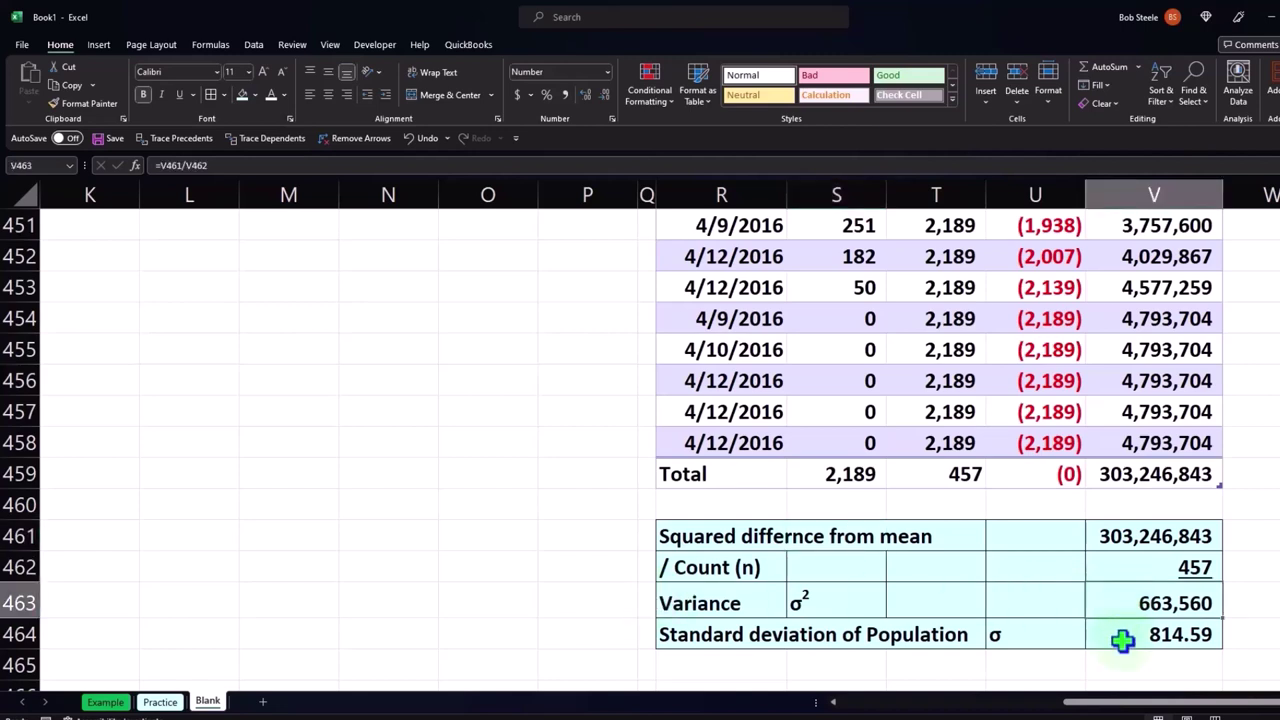
{"action": "left_click", "coordinate": [1122, 640]}
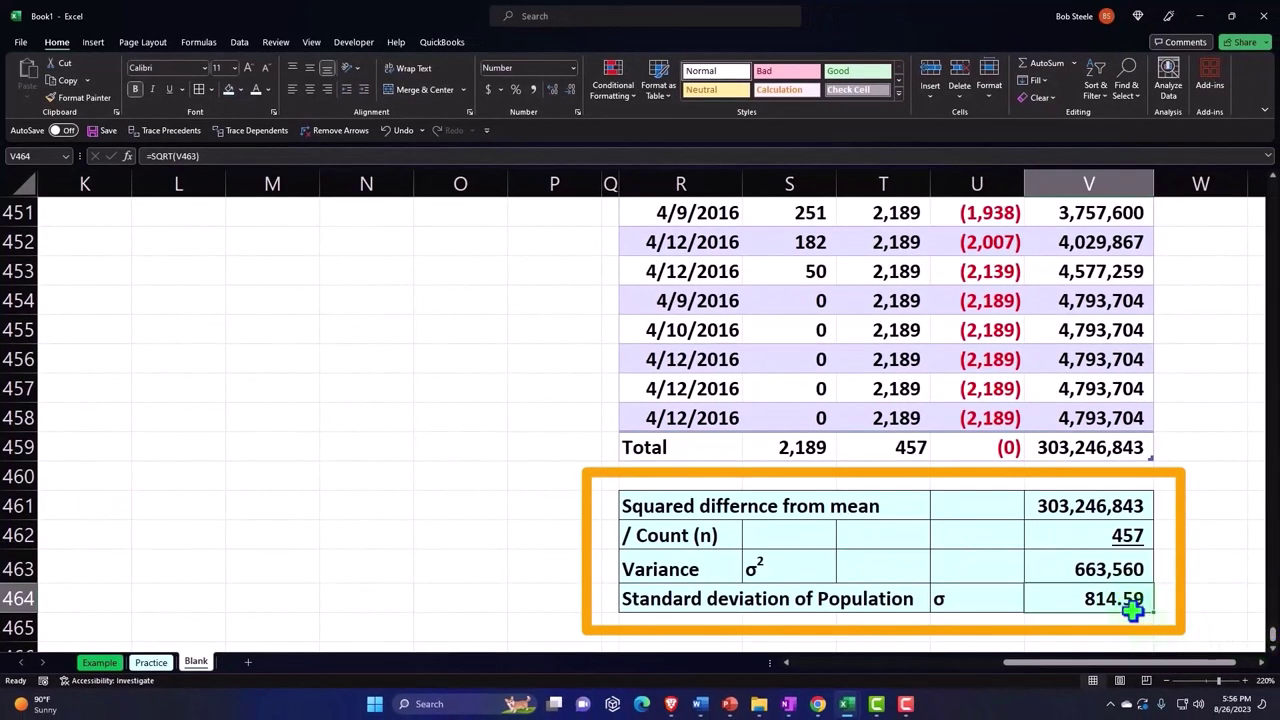
{"action": "scroll", "coordinate": [366, 614], "scroll_direction": "left", "scroll_amount": 5}
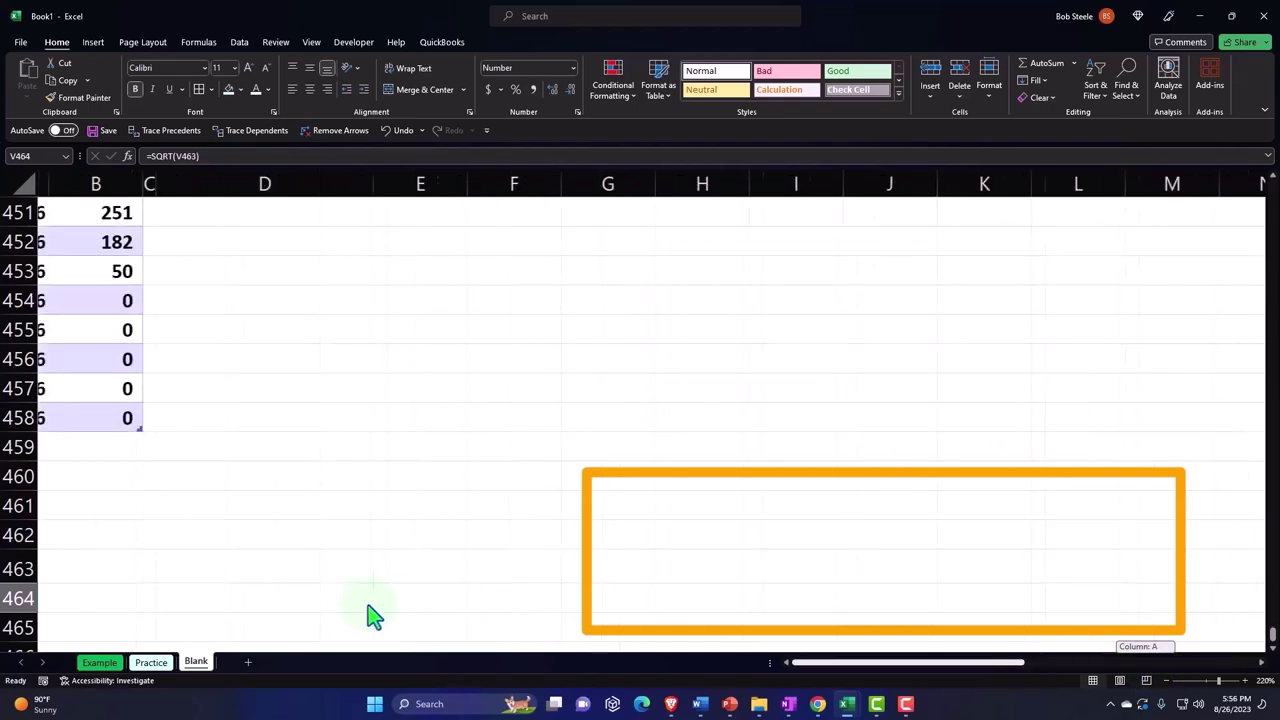
{"action": "scroll", "coordinate": [128, 557], "scroll_direction": "right", "scroll_amount": 5}
{"action": "scroll", "coordinate": [194, 514], "scroll_direction": "up", "scroll_amount": 20}
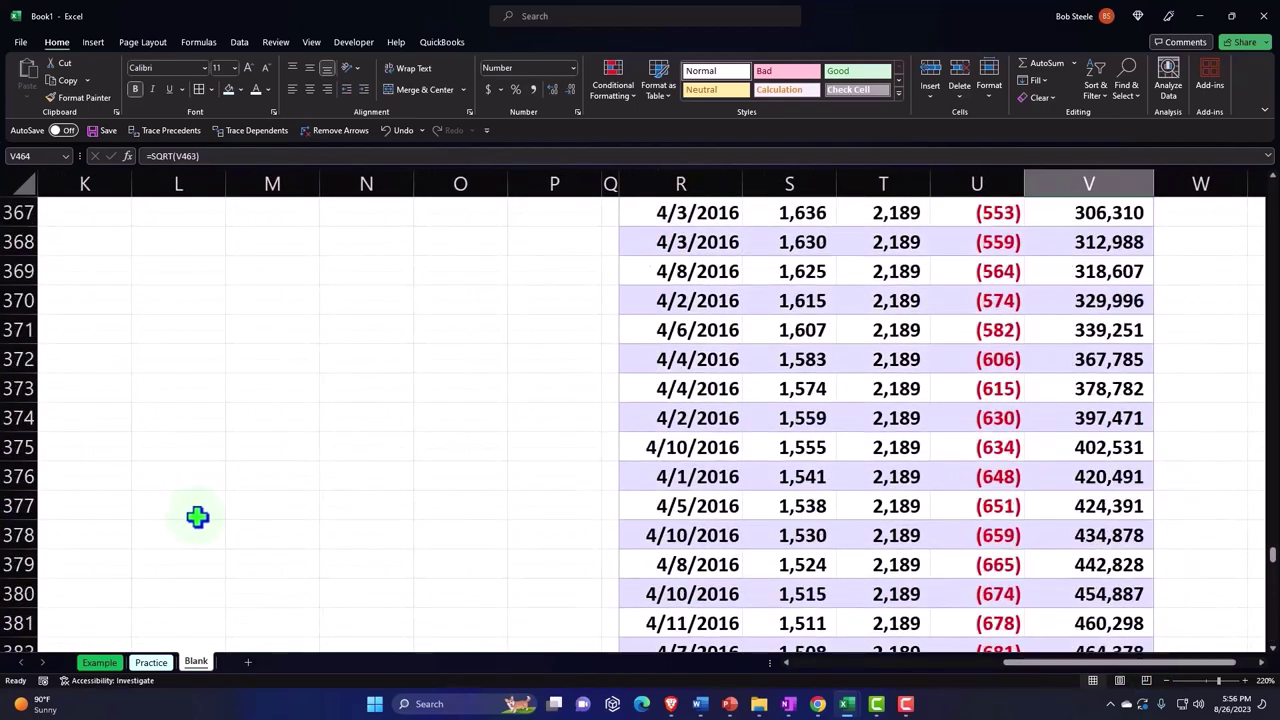
{"action": "left_click_drag", "start_coordinate": [1063, 664], "coordinate": [851, 591]}
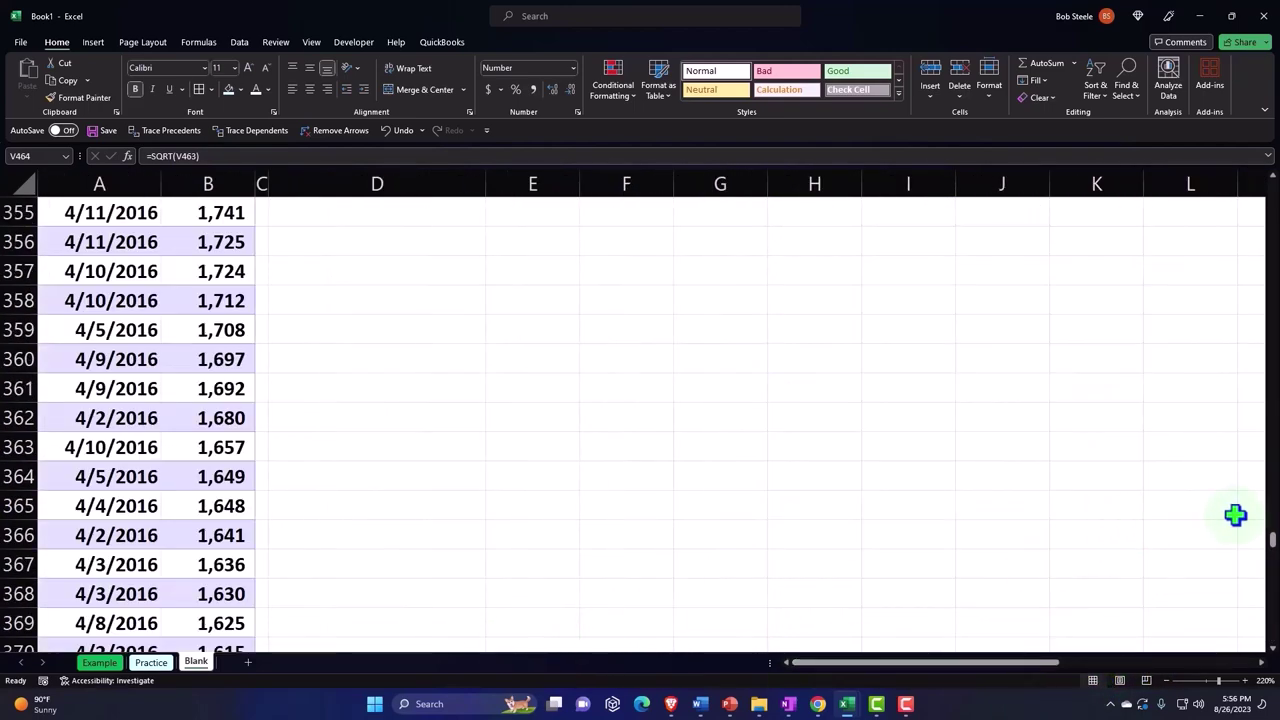
{"action": "left_click_drag", "start_coordinate": [1273, 541], "coordinate": [1271, 129]}
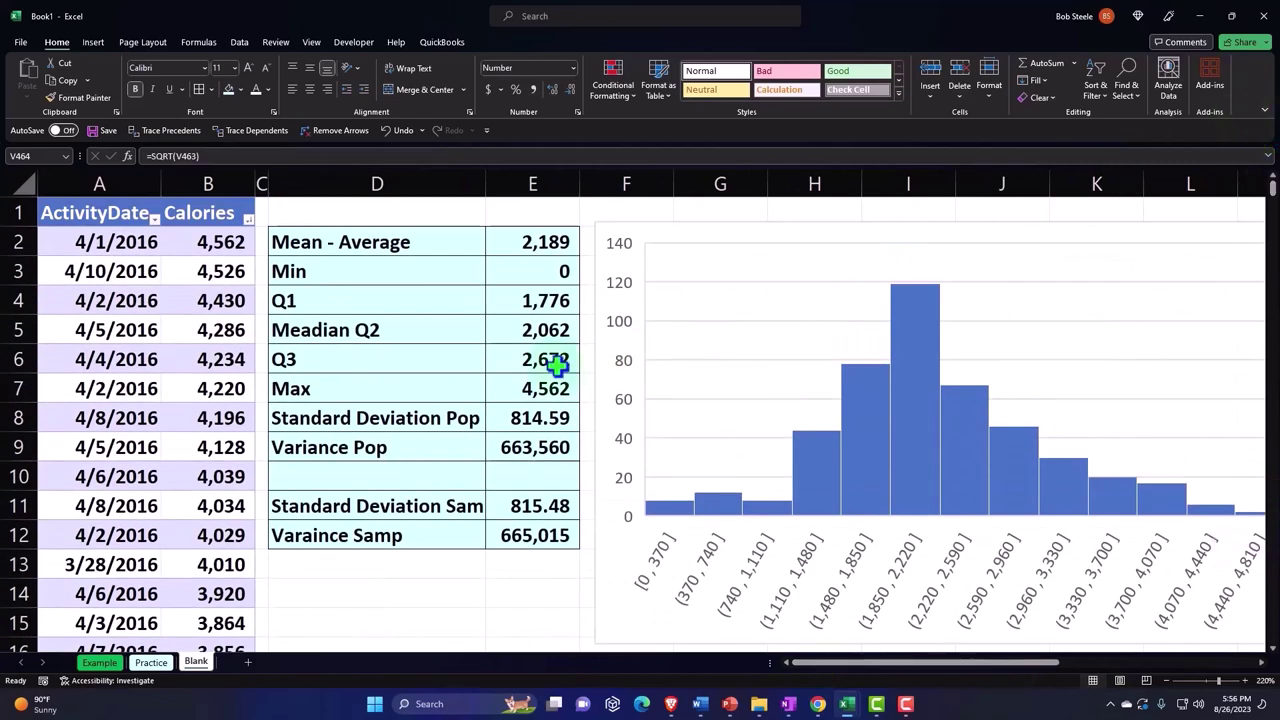
{"action": "left_click", "coordinate": [555, 360]}
{"action": "left_click", "coordinate": [512, 504]}
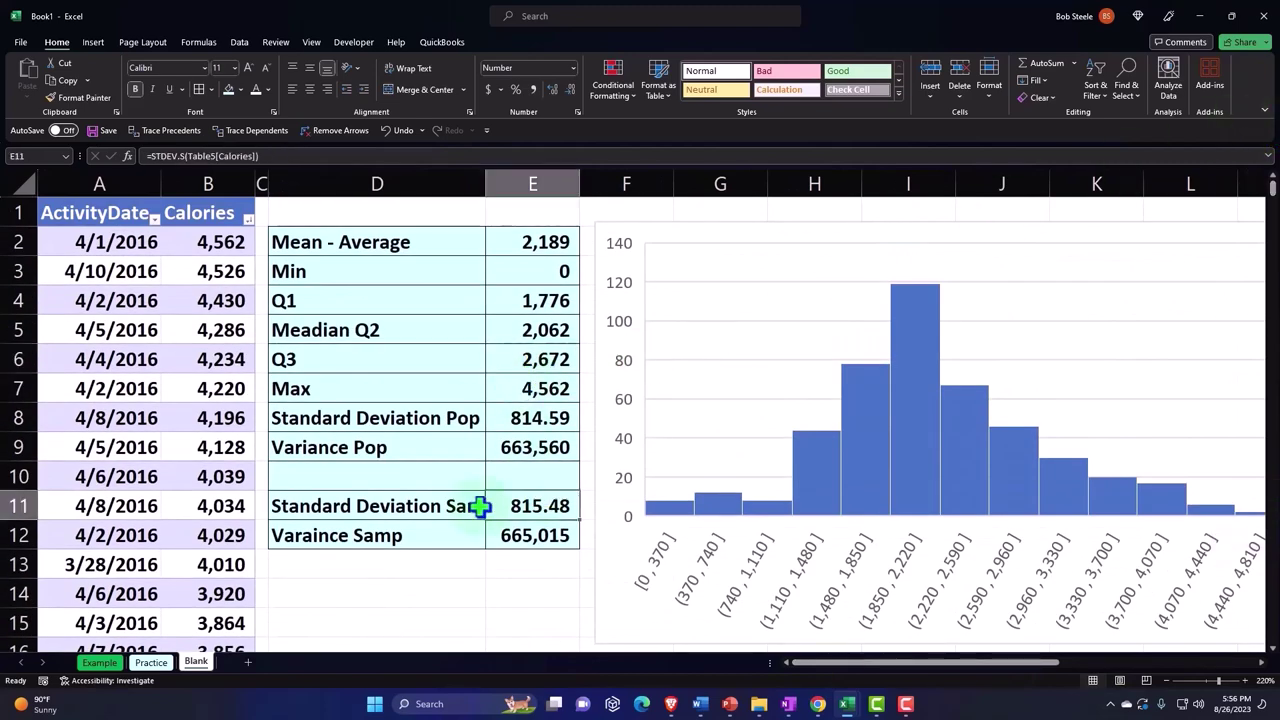
{"action": "left_click", "coordinate": [557, 420]}
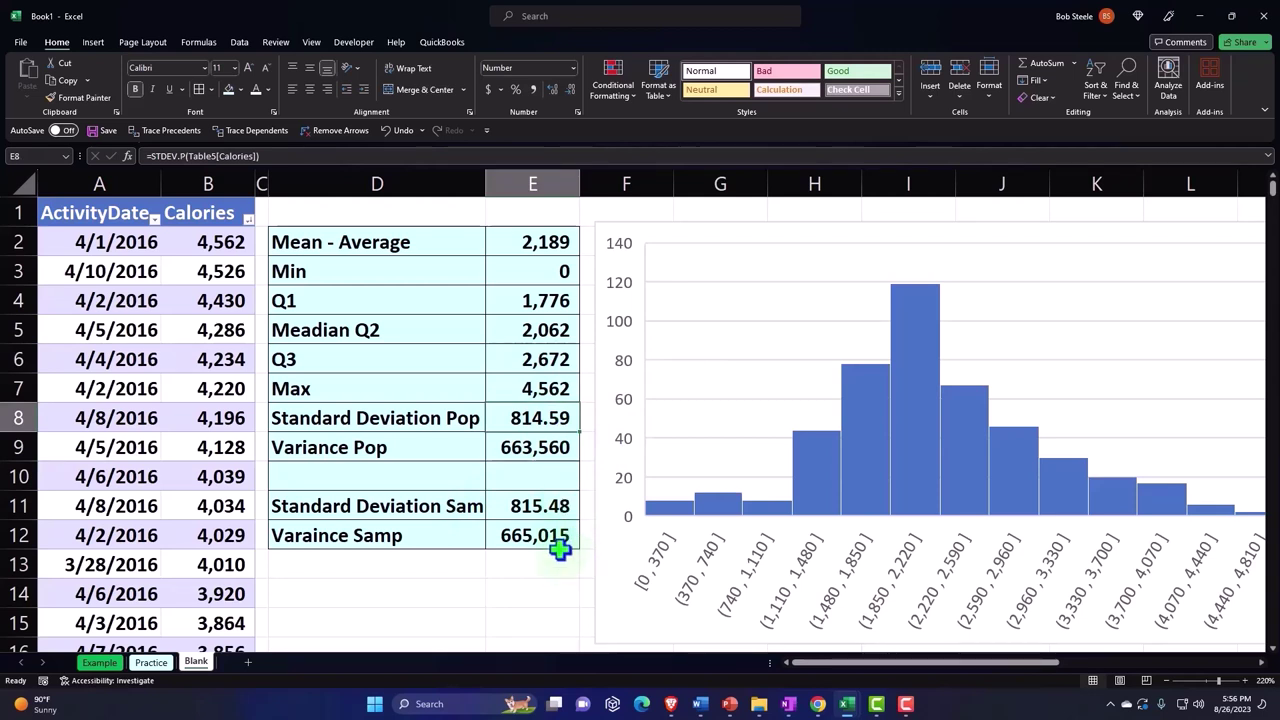
{"action": "left_click", "coordinate": [537, 506]}
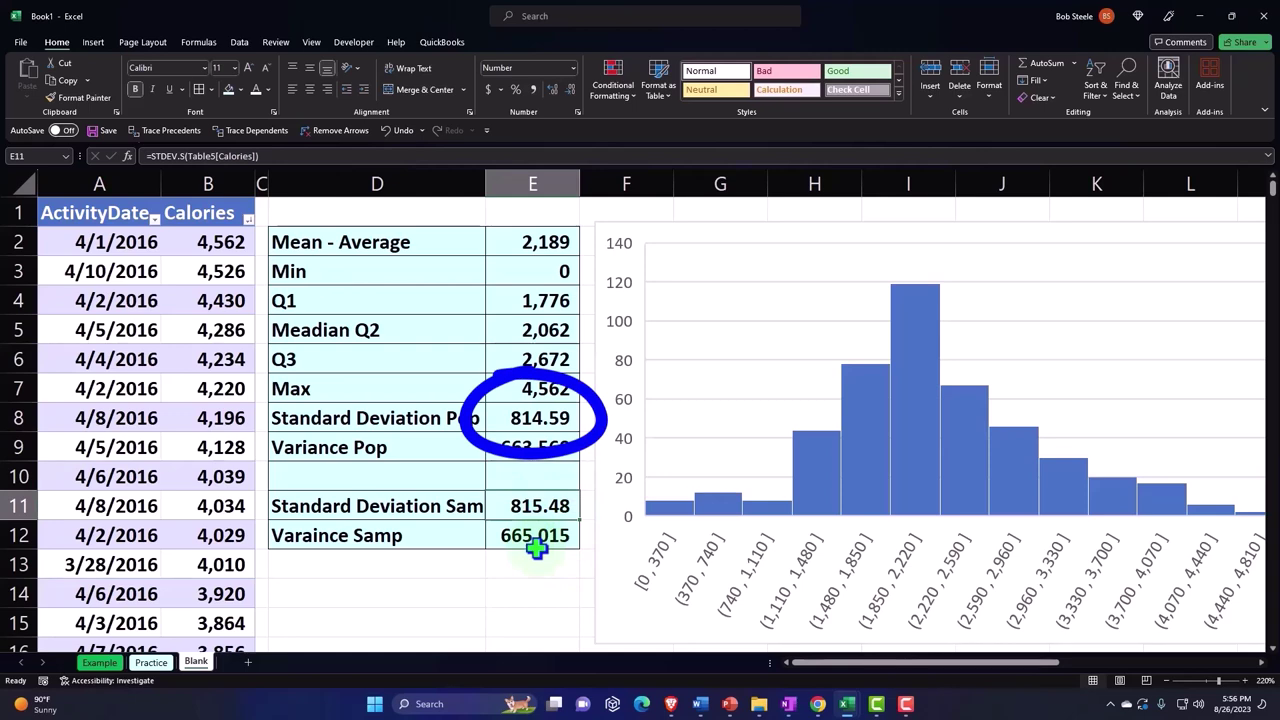